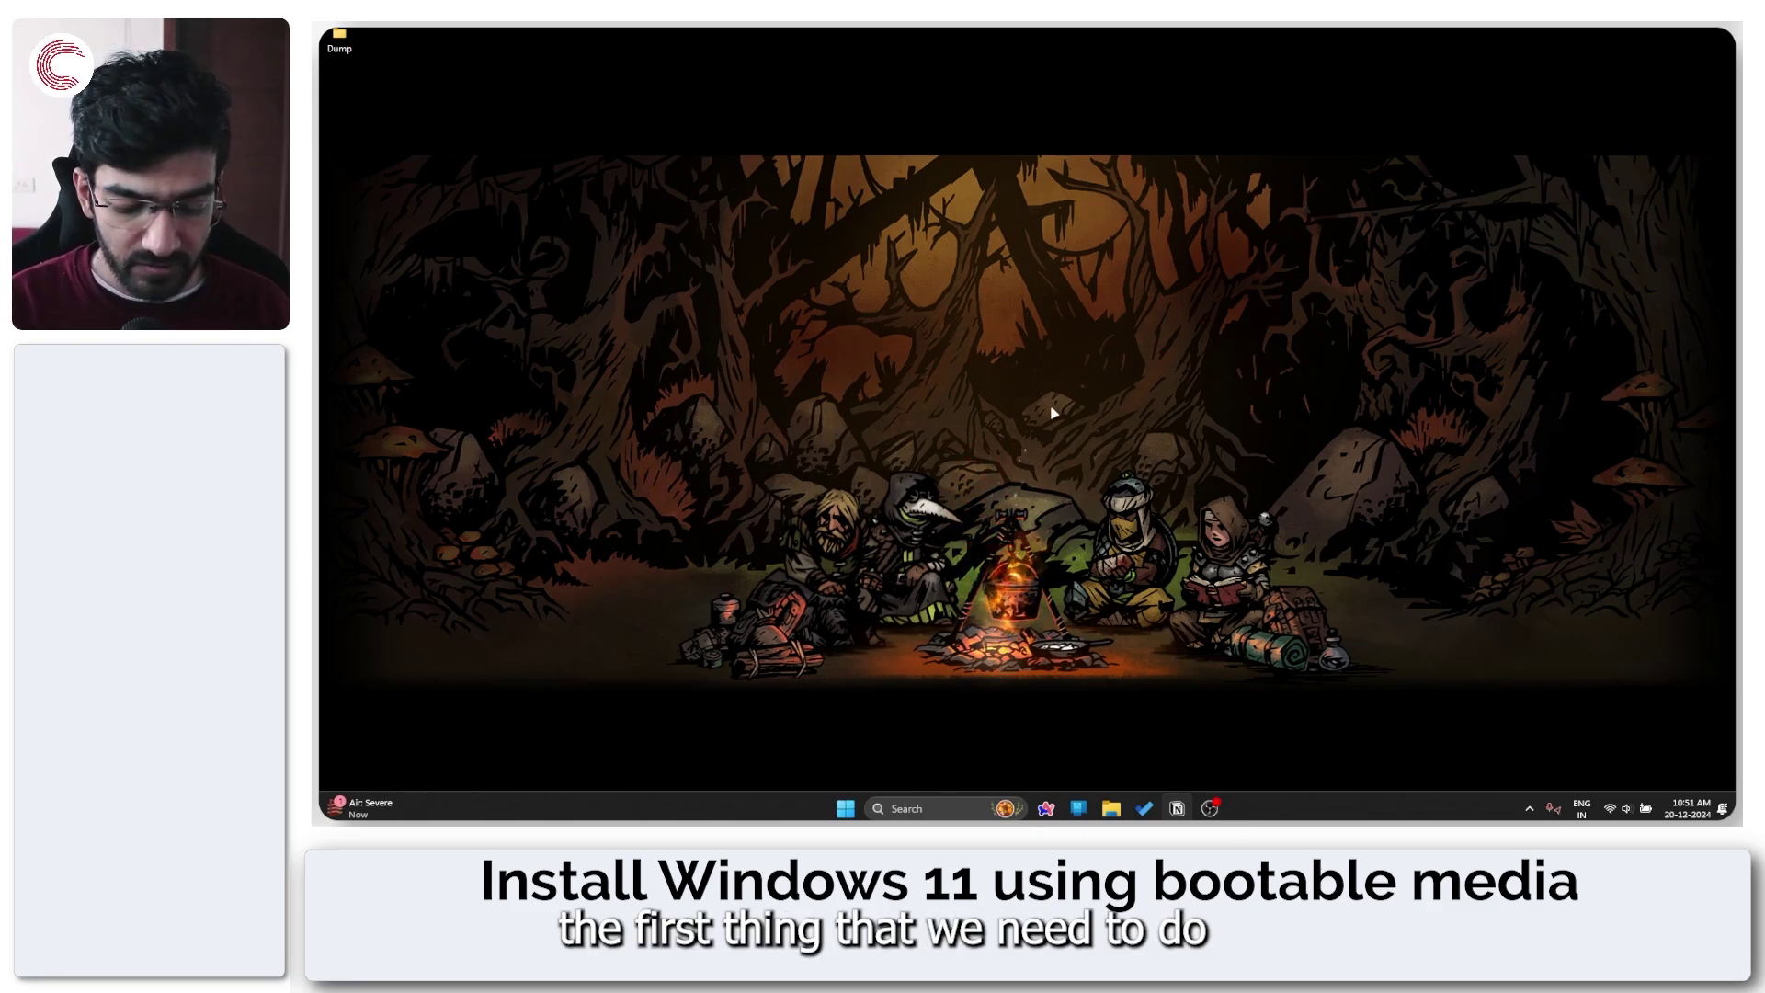
Run DISM /online /get-intl in an elevated Command Prompt to read the system UI language.
{"action": "key", "text": "super"}
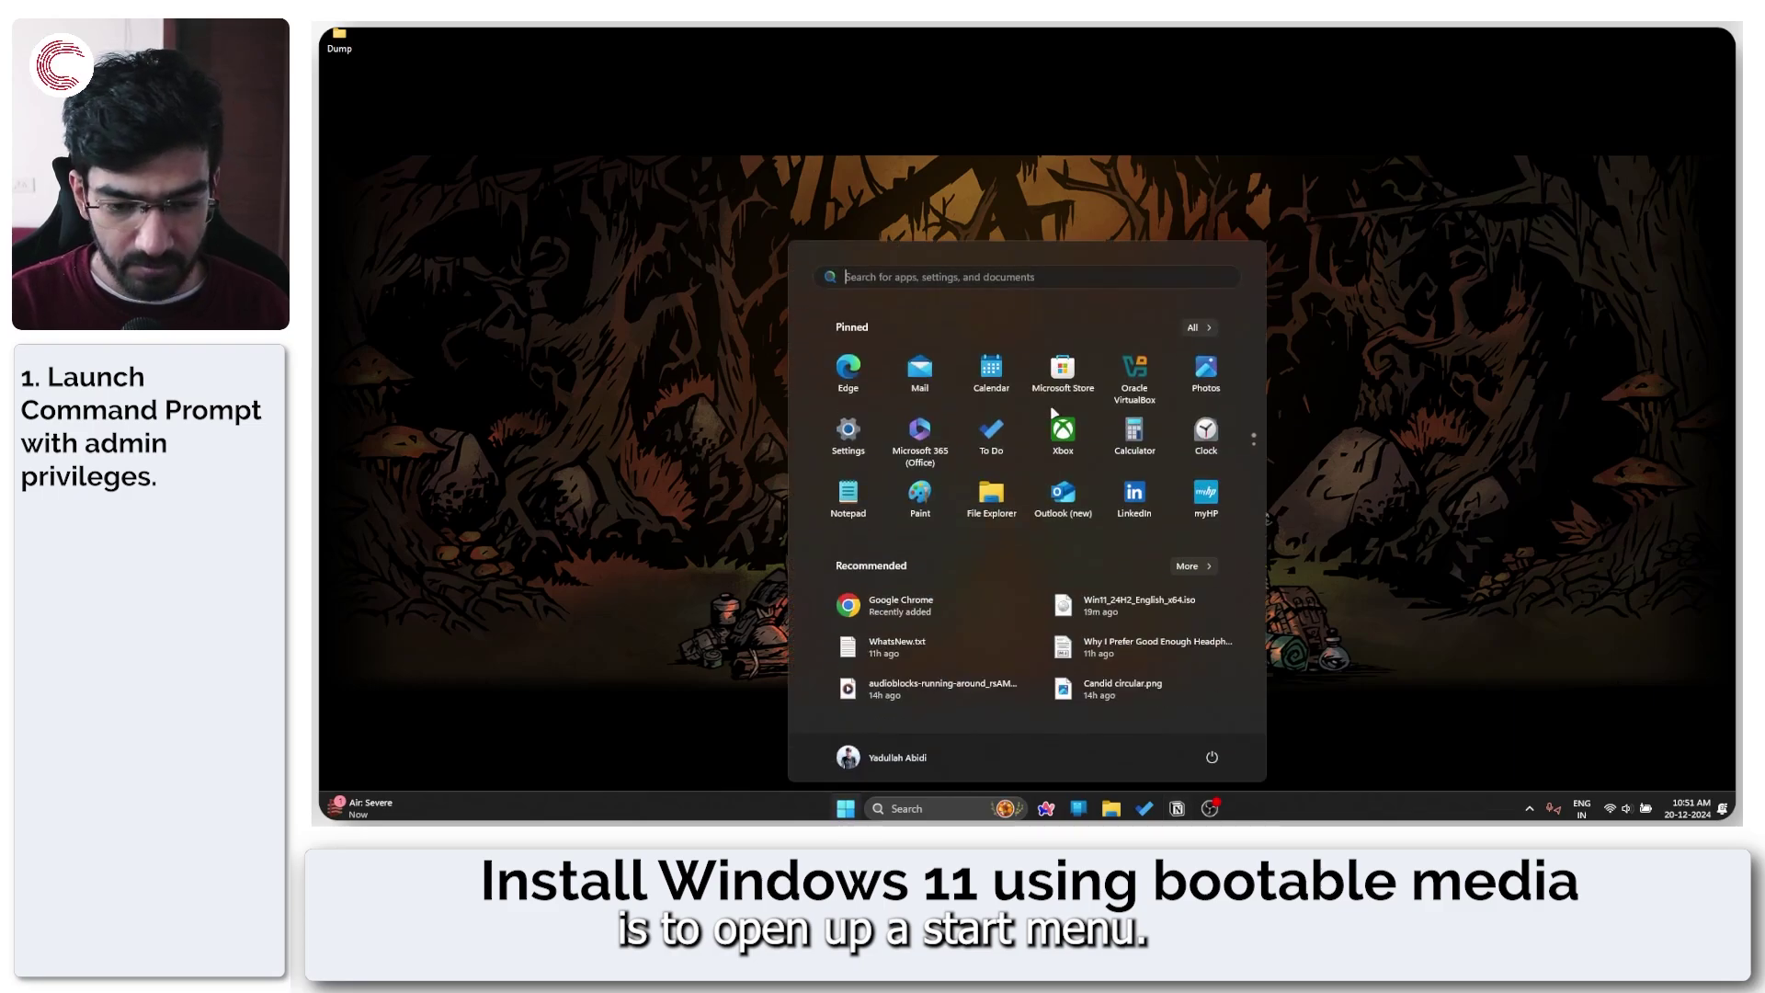
{"action": "type", "text": "comm"}
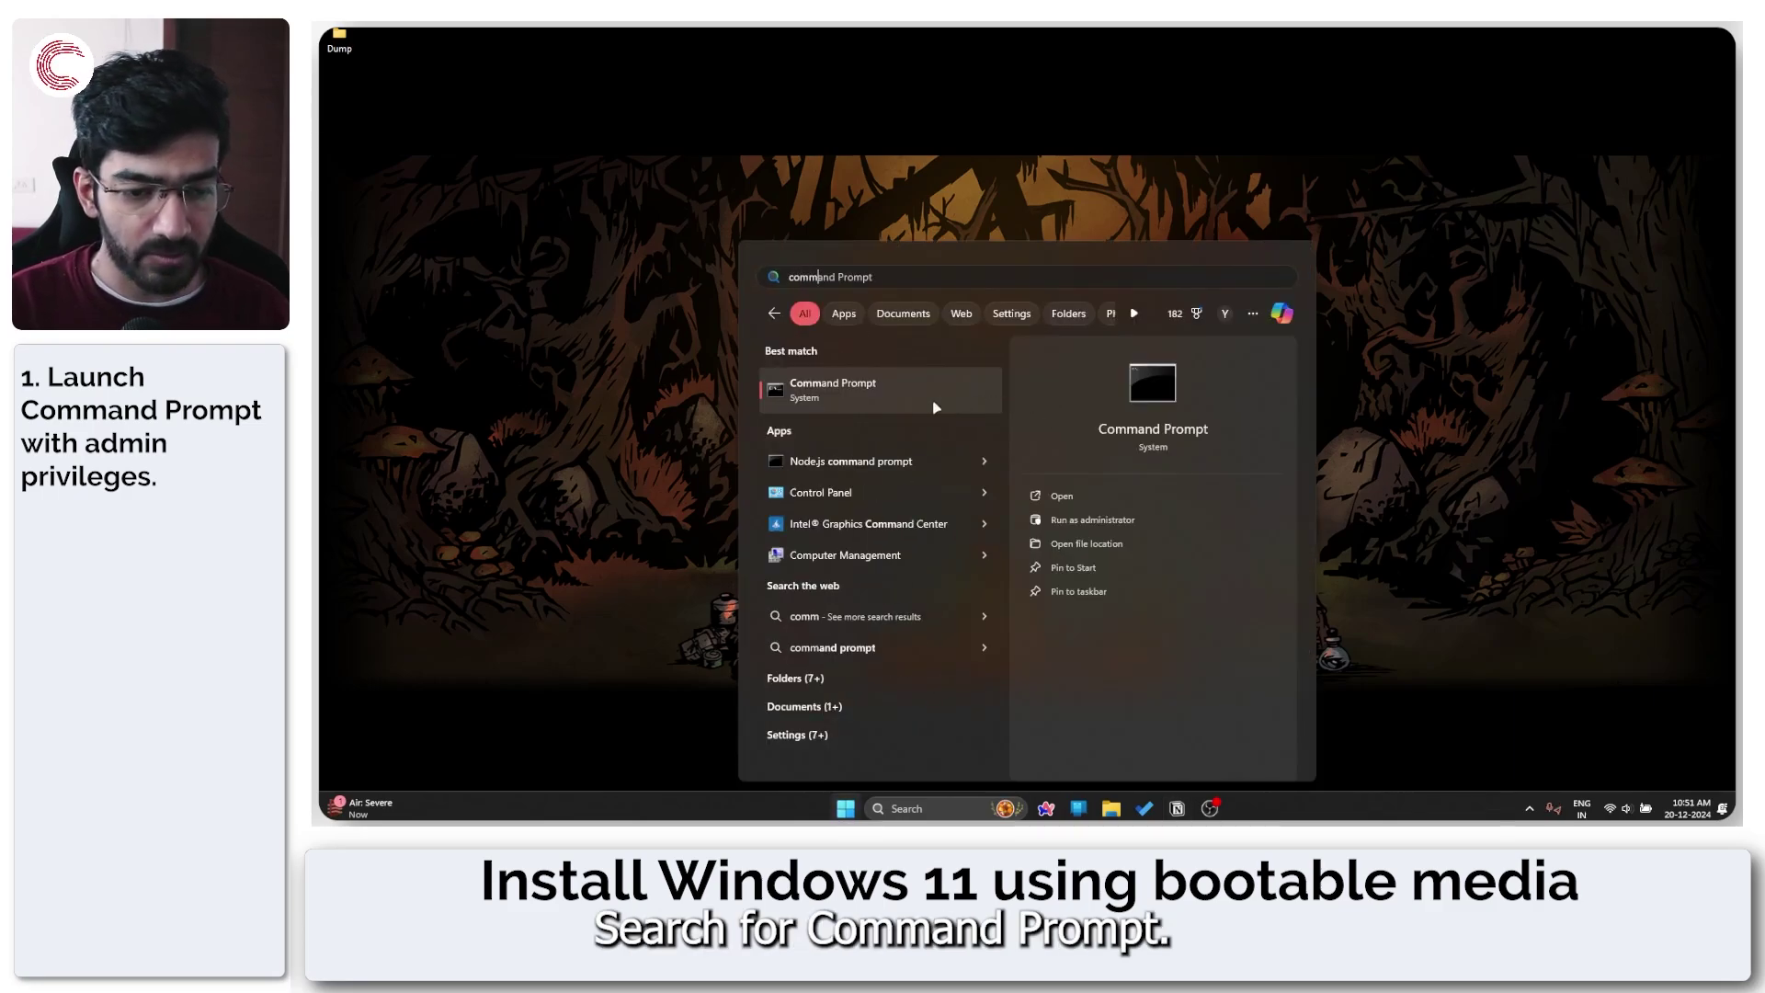
{"action": "left_click", "coordinate": [936, 407]}
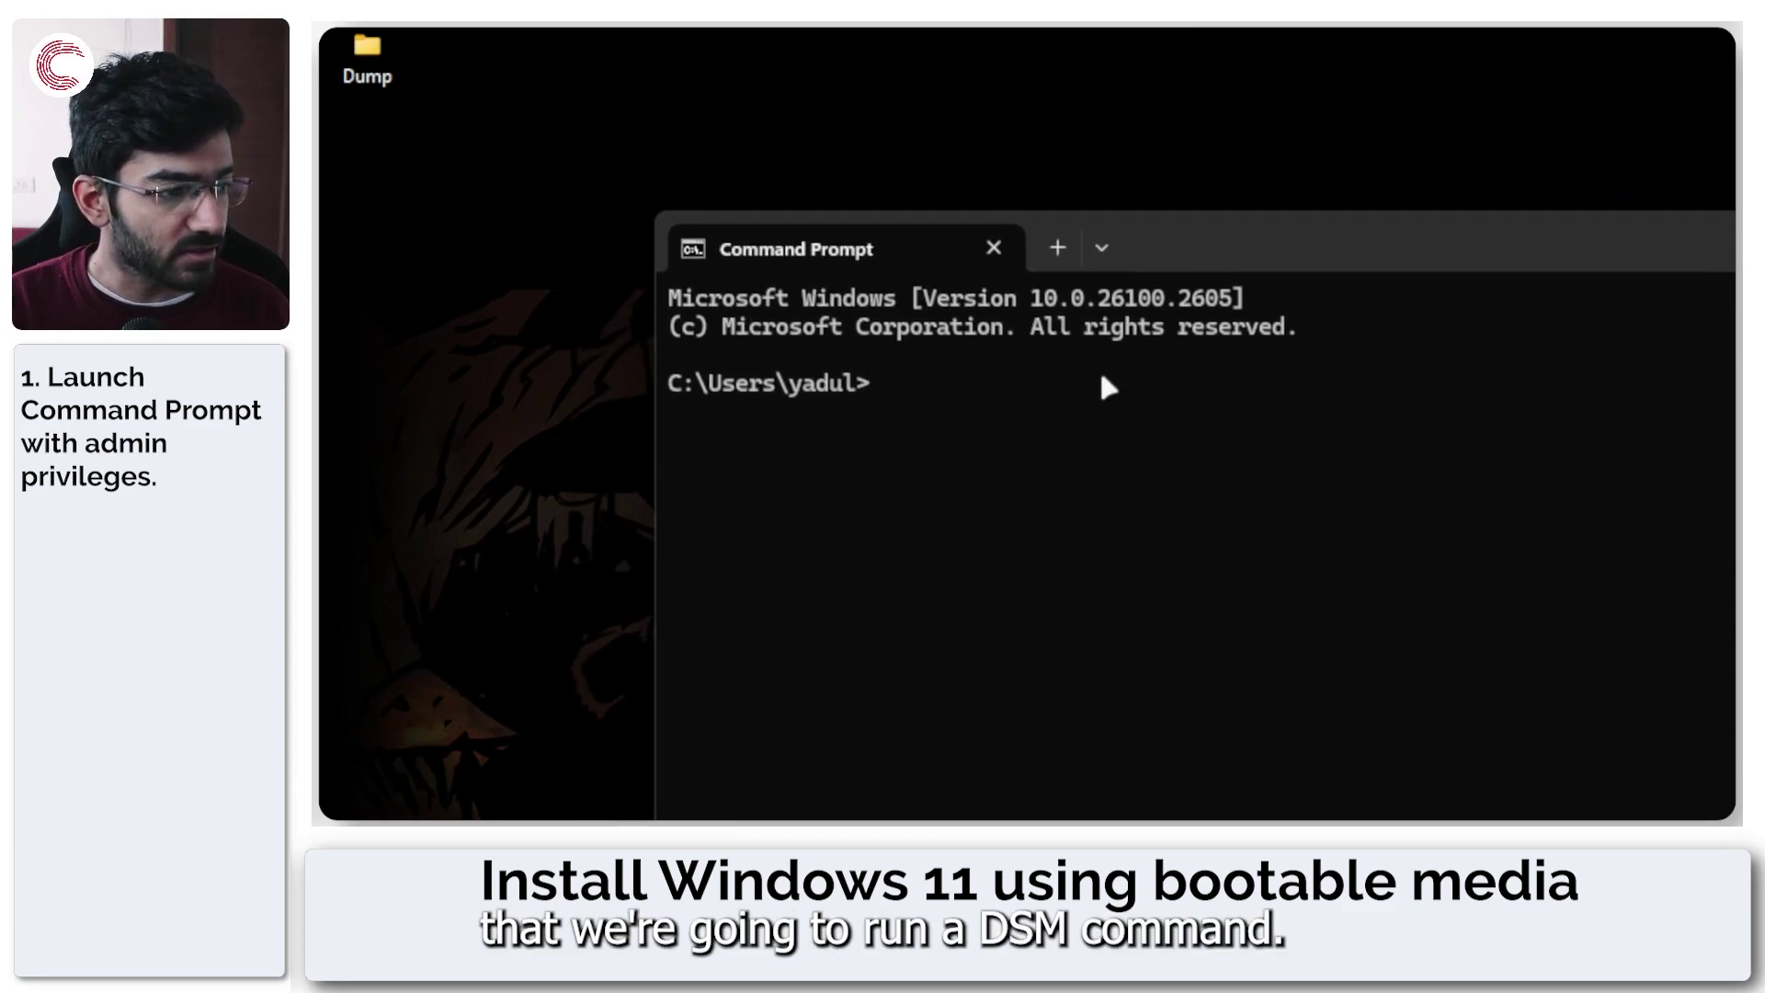
{"action": "type", "text": "DISM "}
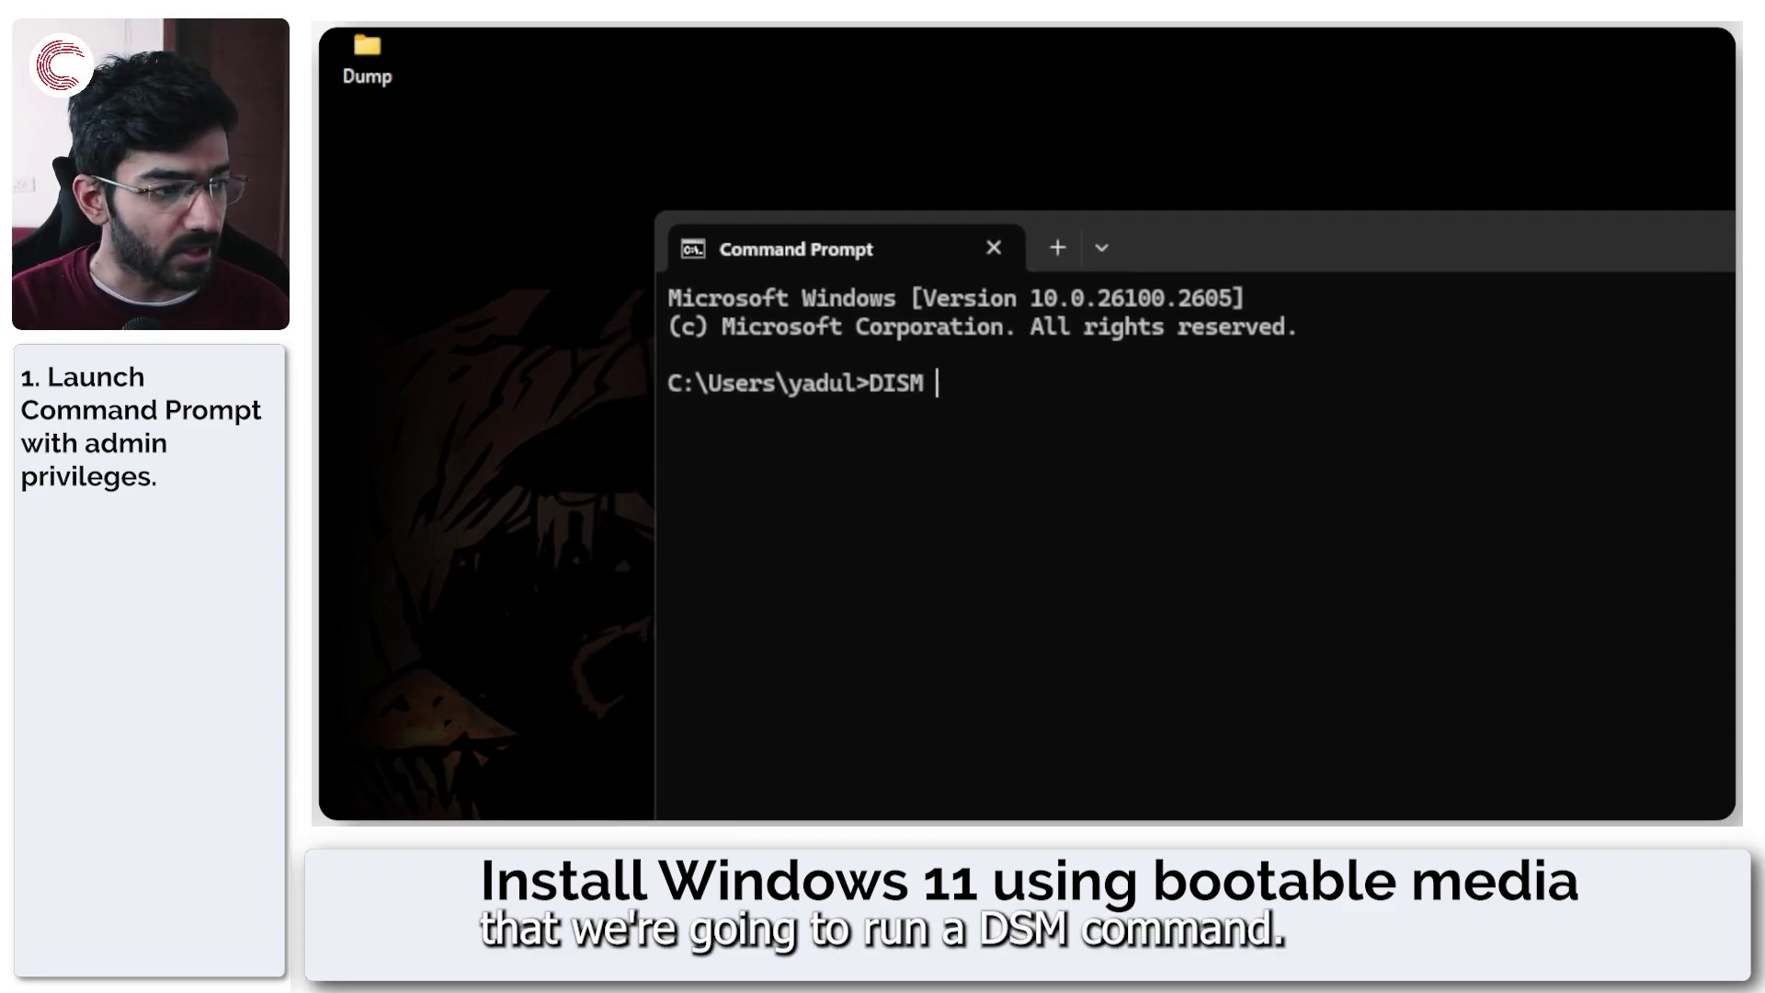
{"action": "type", "text": "/online "}
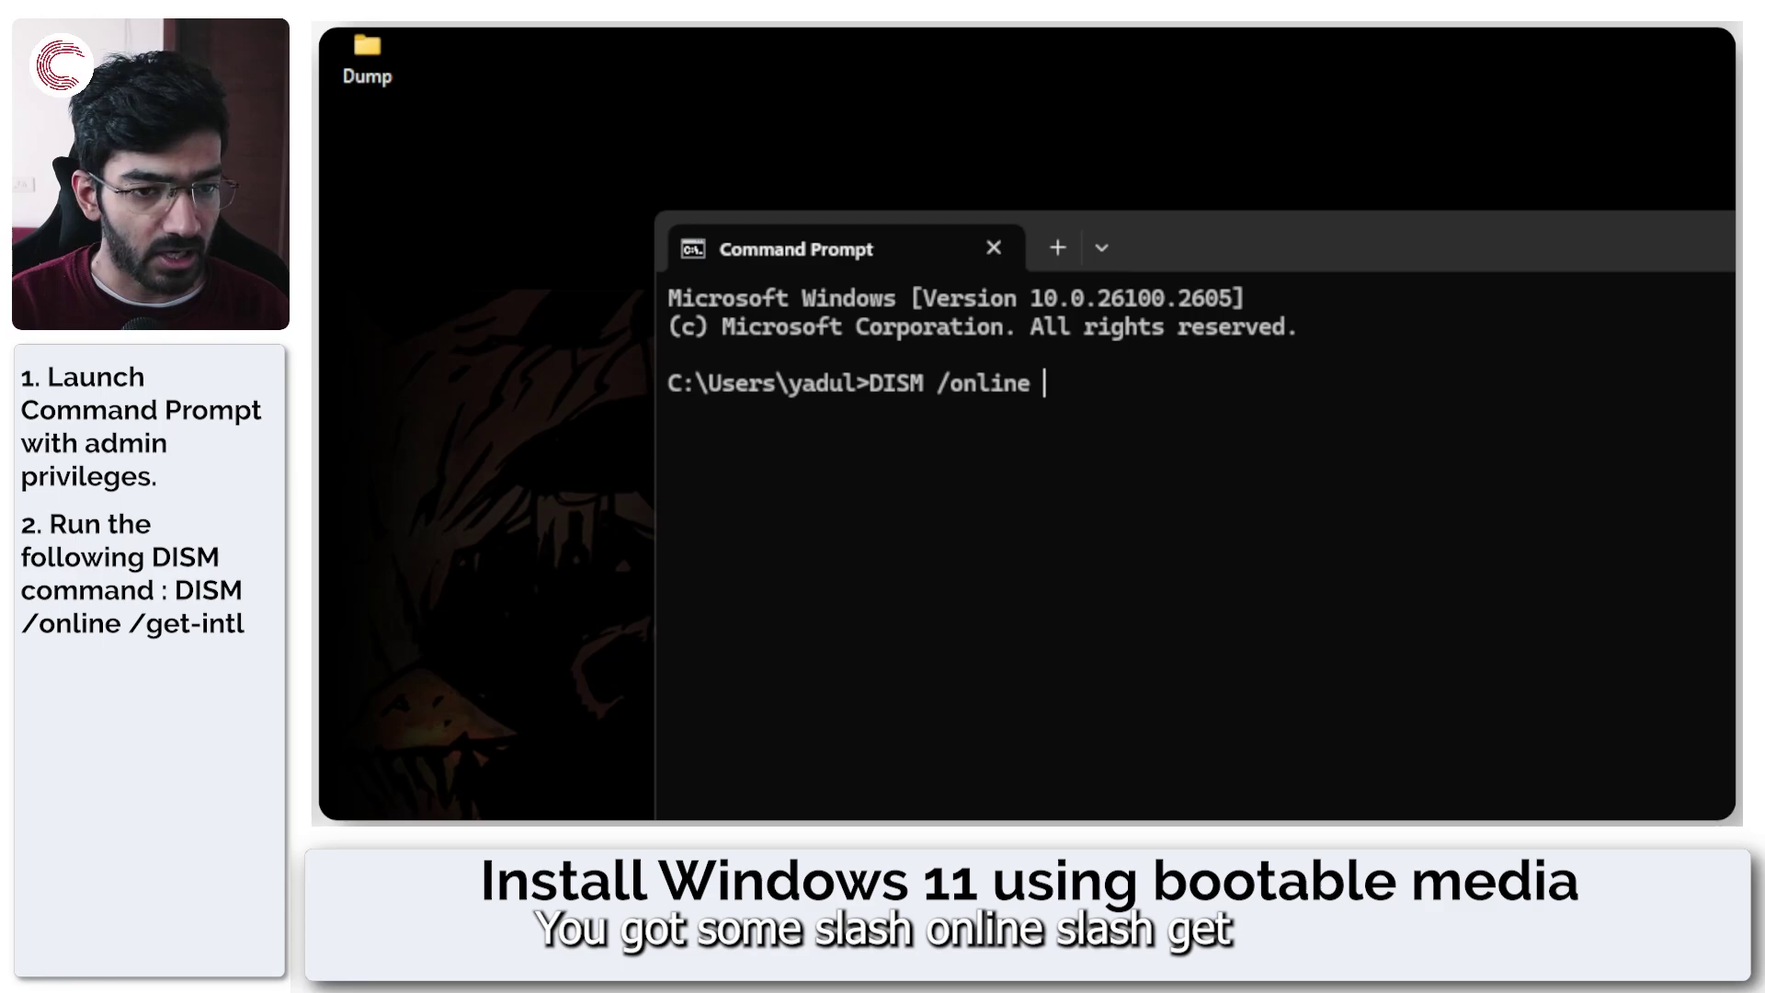
{"action": "type", "text": "/get-intl"}
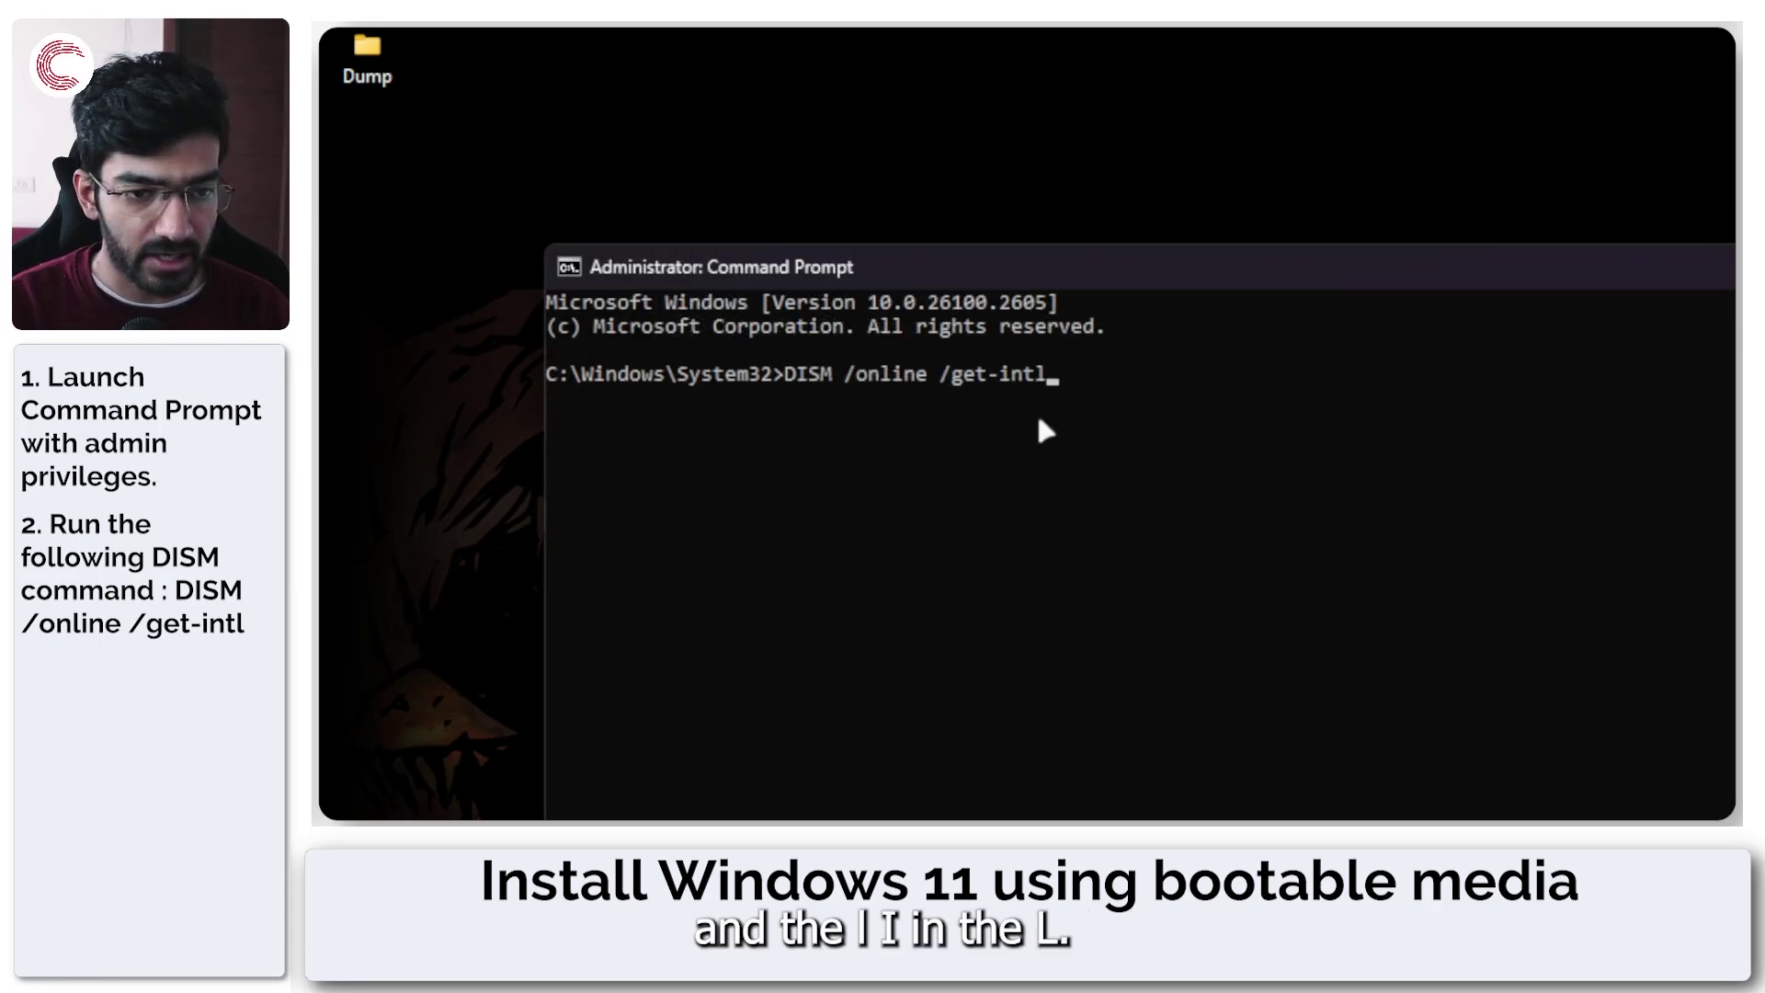
{"action": "key", "text": "Return"}
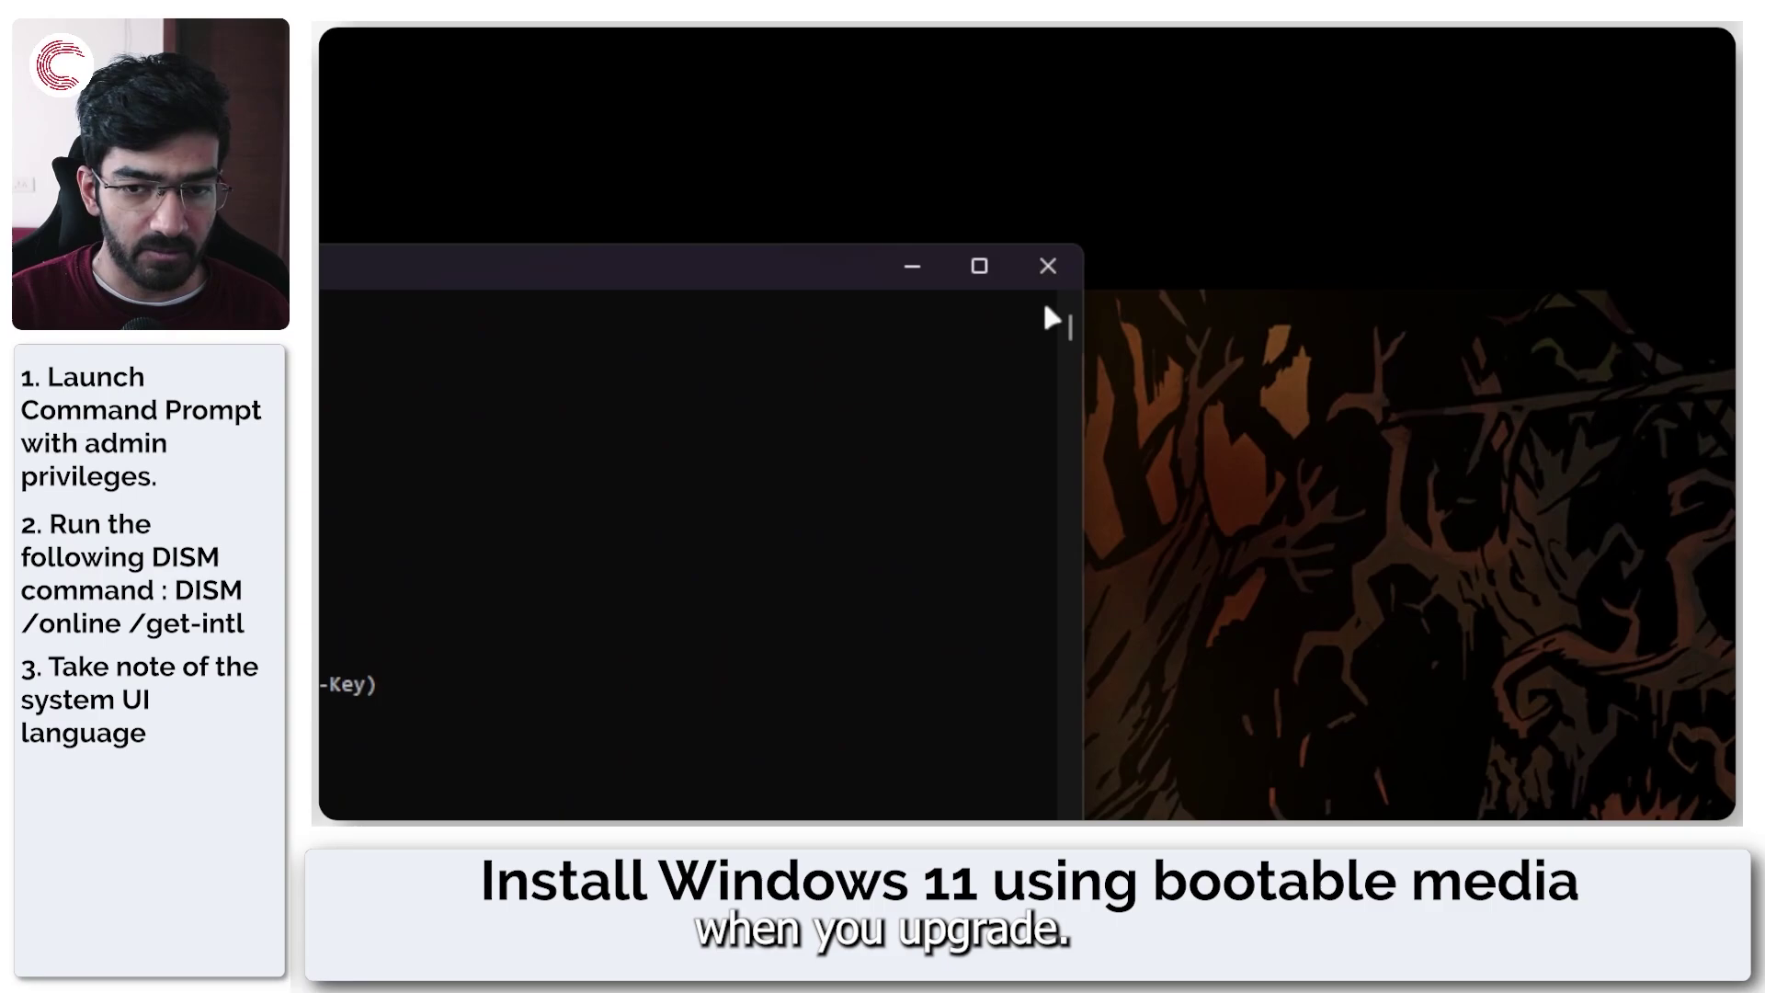
Close Command Prompt and scroll the Download Windows 11 page to the ISO download section.
{"action": "left_click", "coordinate": [1041, 280]}
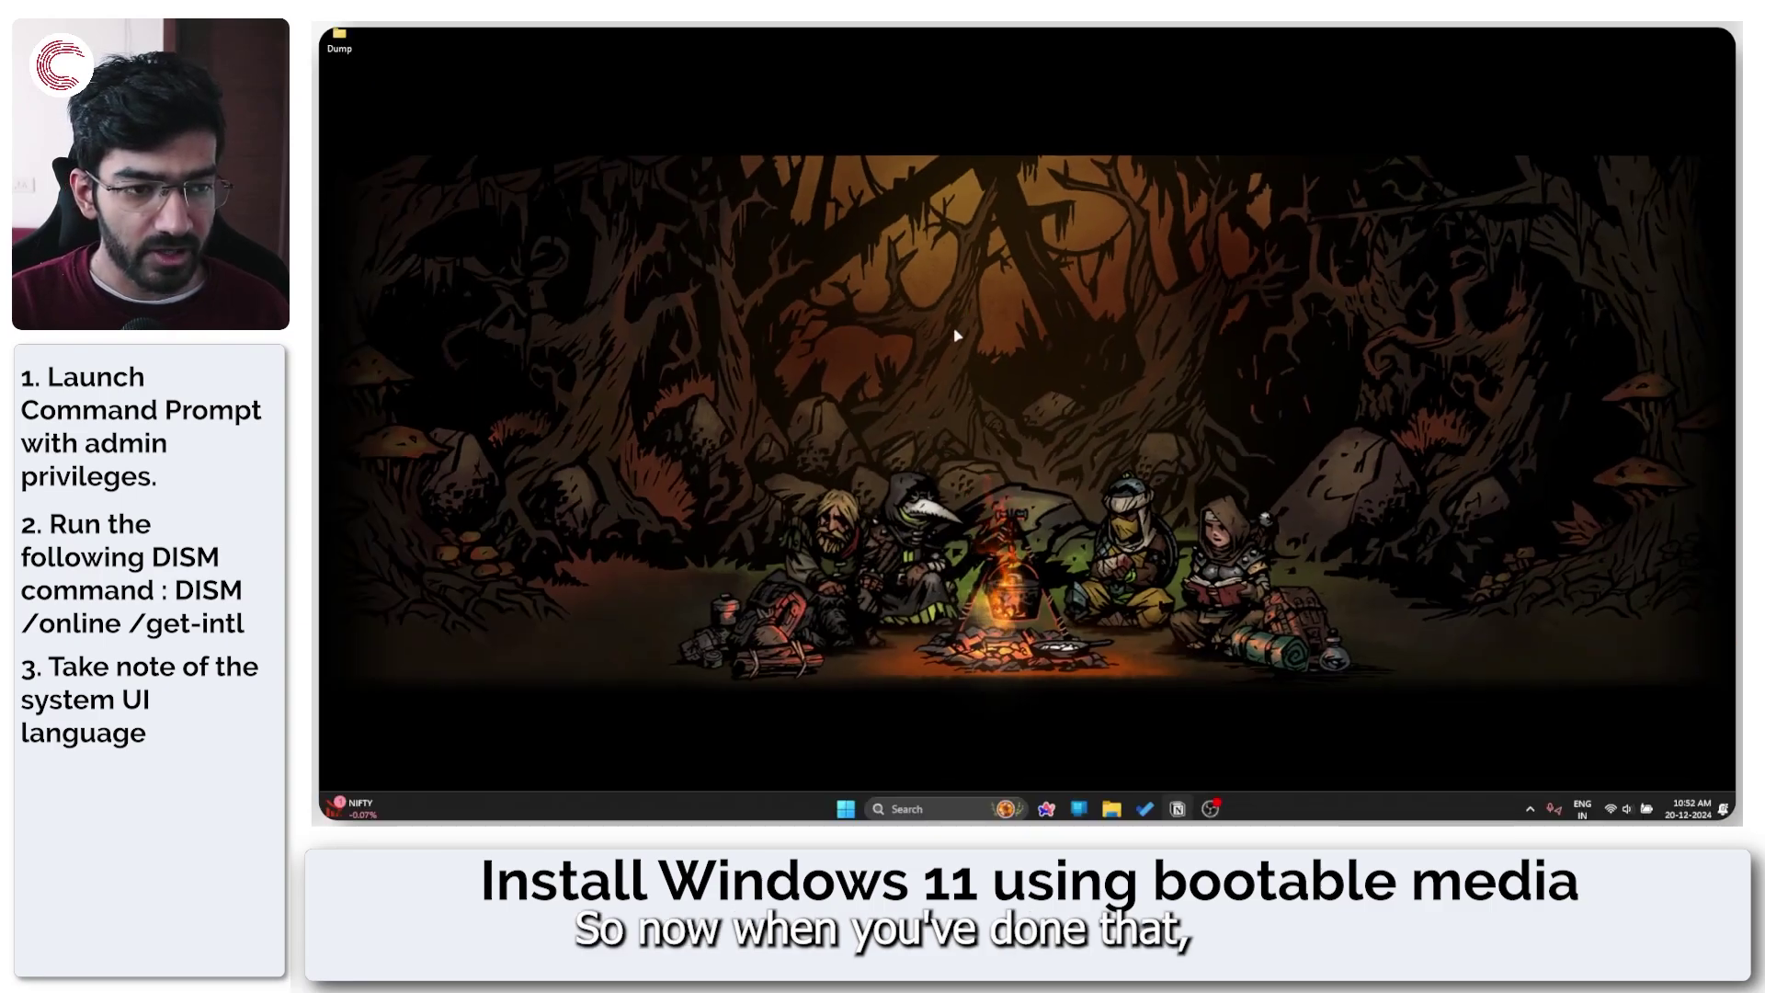
{"action": "left_click", "coordinate": [1046, 808]}
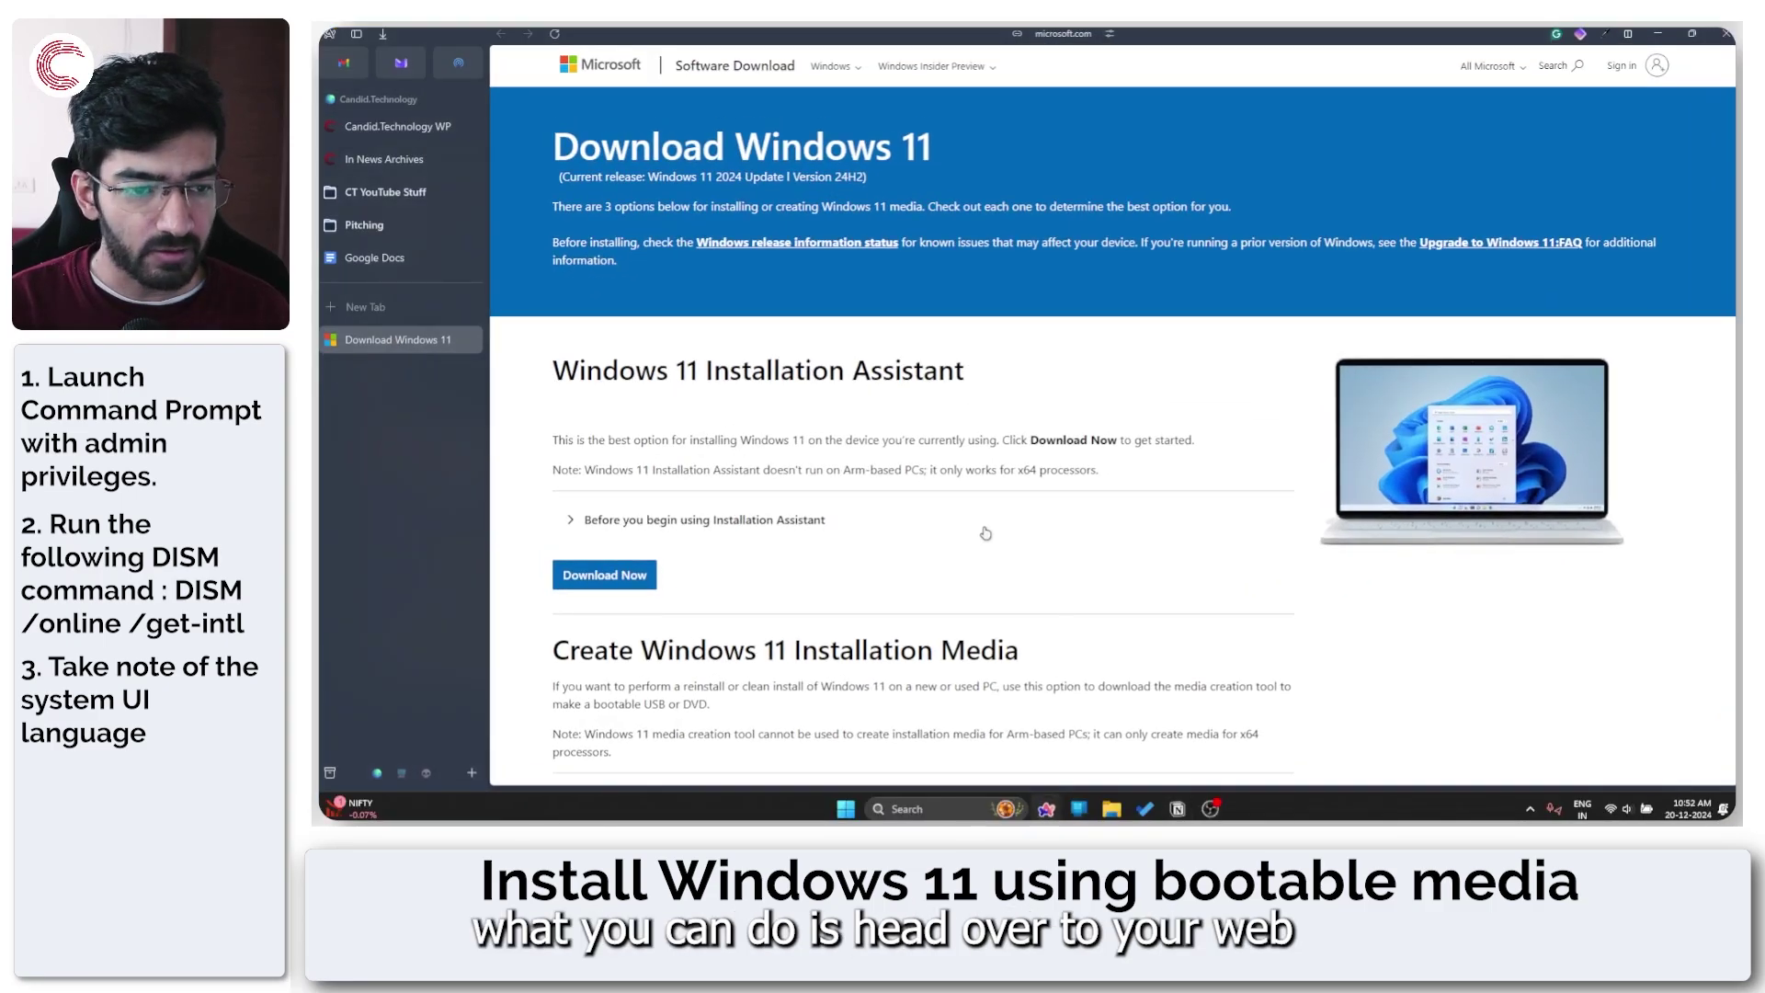
{"action": "key", "text": "ctrl+shift+s"}
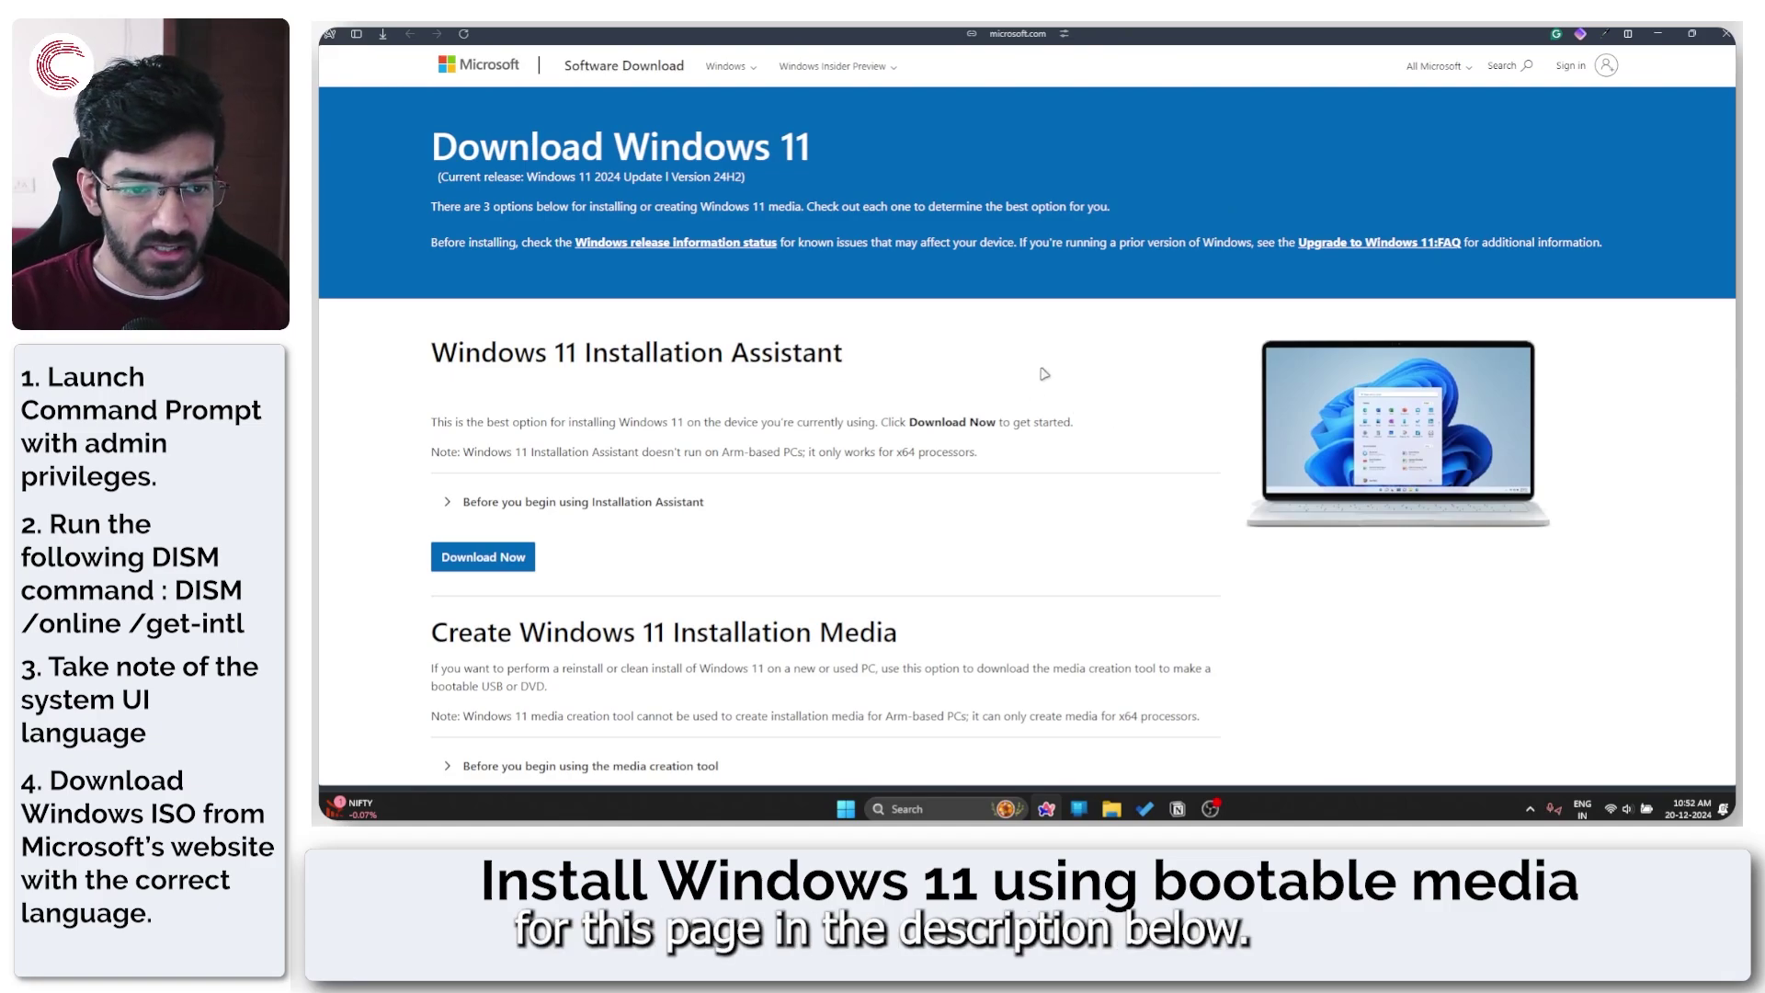
{"action": "scroll", "coordinate": [970, 346], "scroll_direction": "down", "scroll_amount": 3}
{"action": "scroll", "coordinate": [970, 345], "scroll_direction": "down", "scroll_amount": 2}
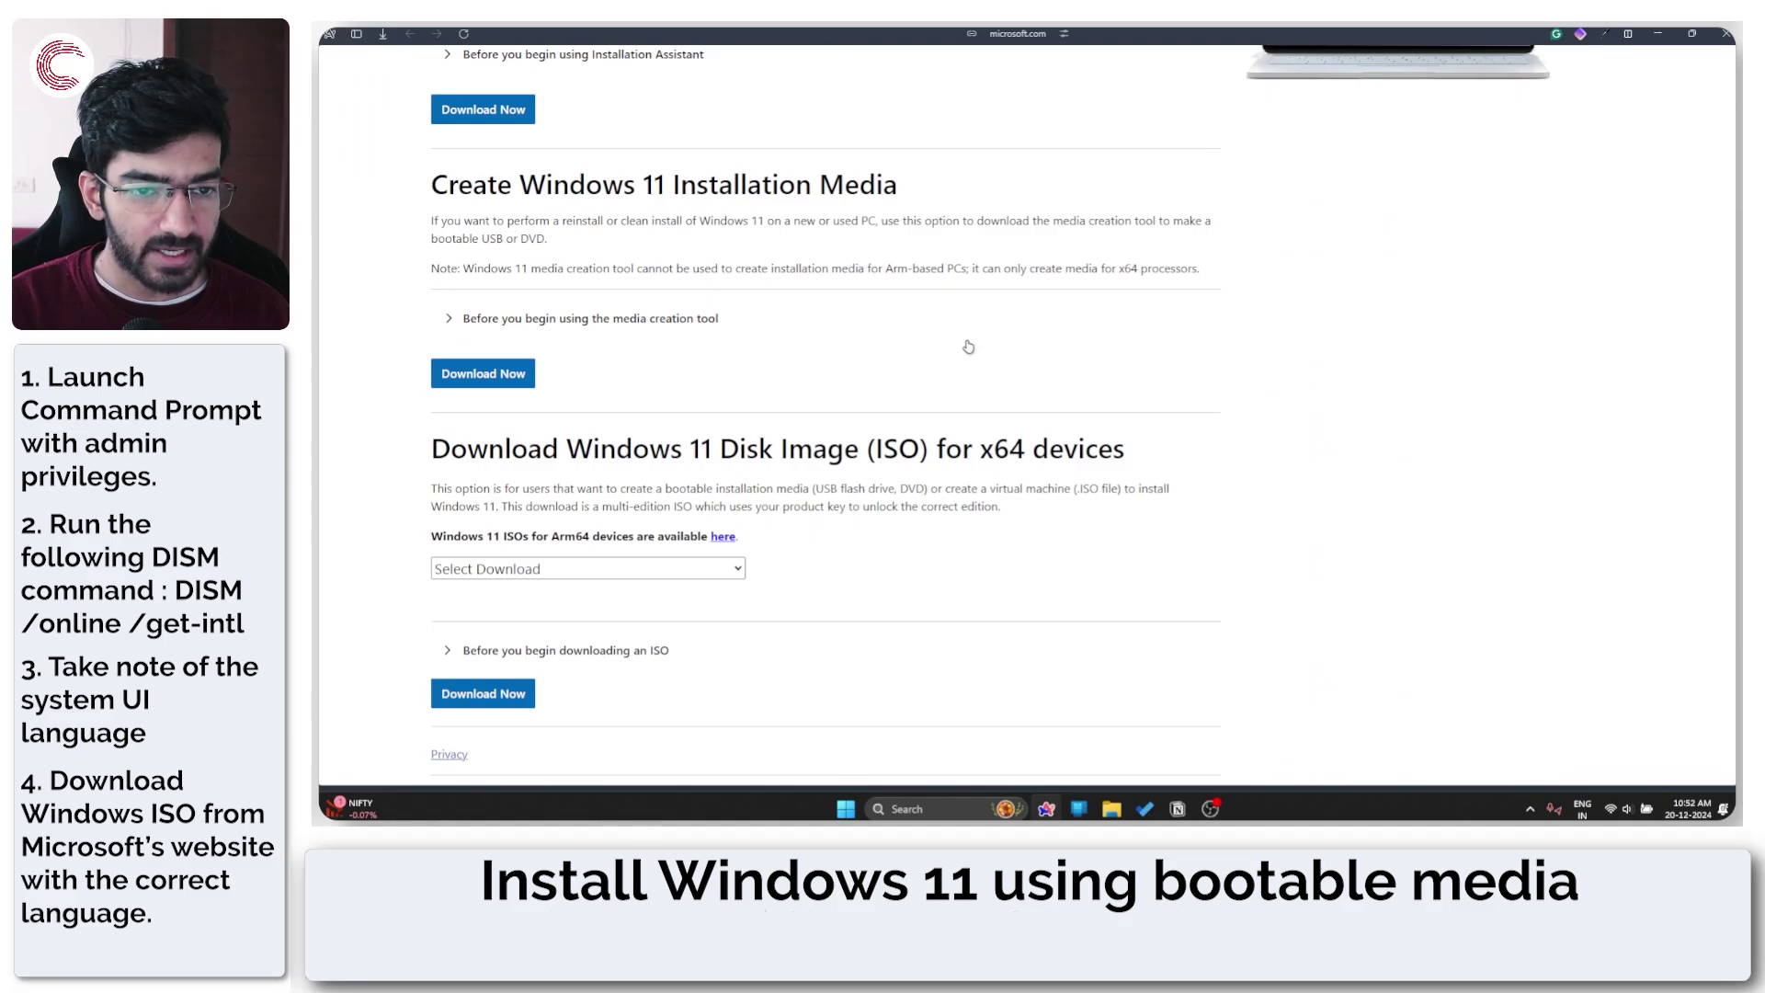
{"action": "scroll", "coordinate": [968, 347], "scroll_direction": "down", "scroll_amount": 1}
{"action": "left_click_drag", "start_coordinate": [593, 374], "coordinate": [963, 368]}
{"action": "left_click", "coordinate": [963, 367]}
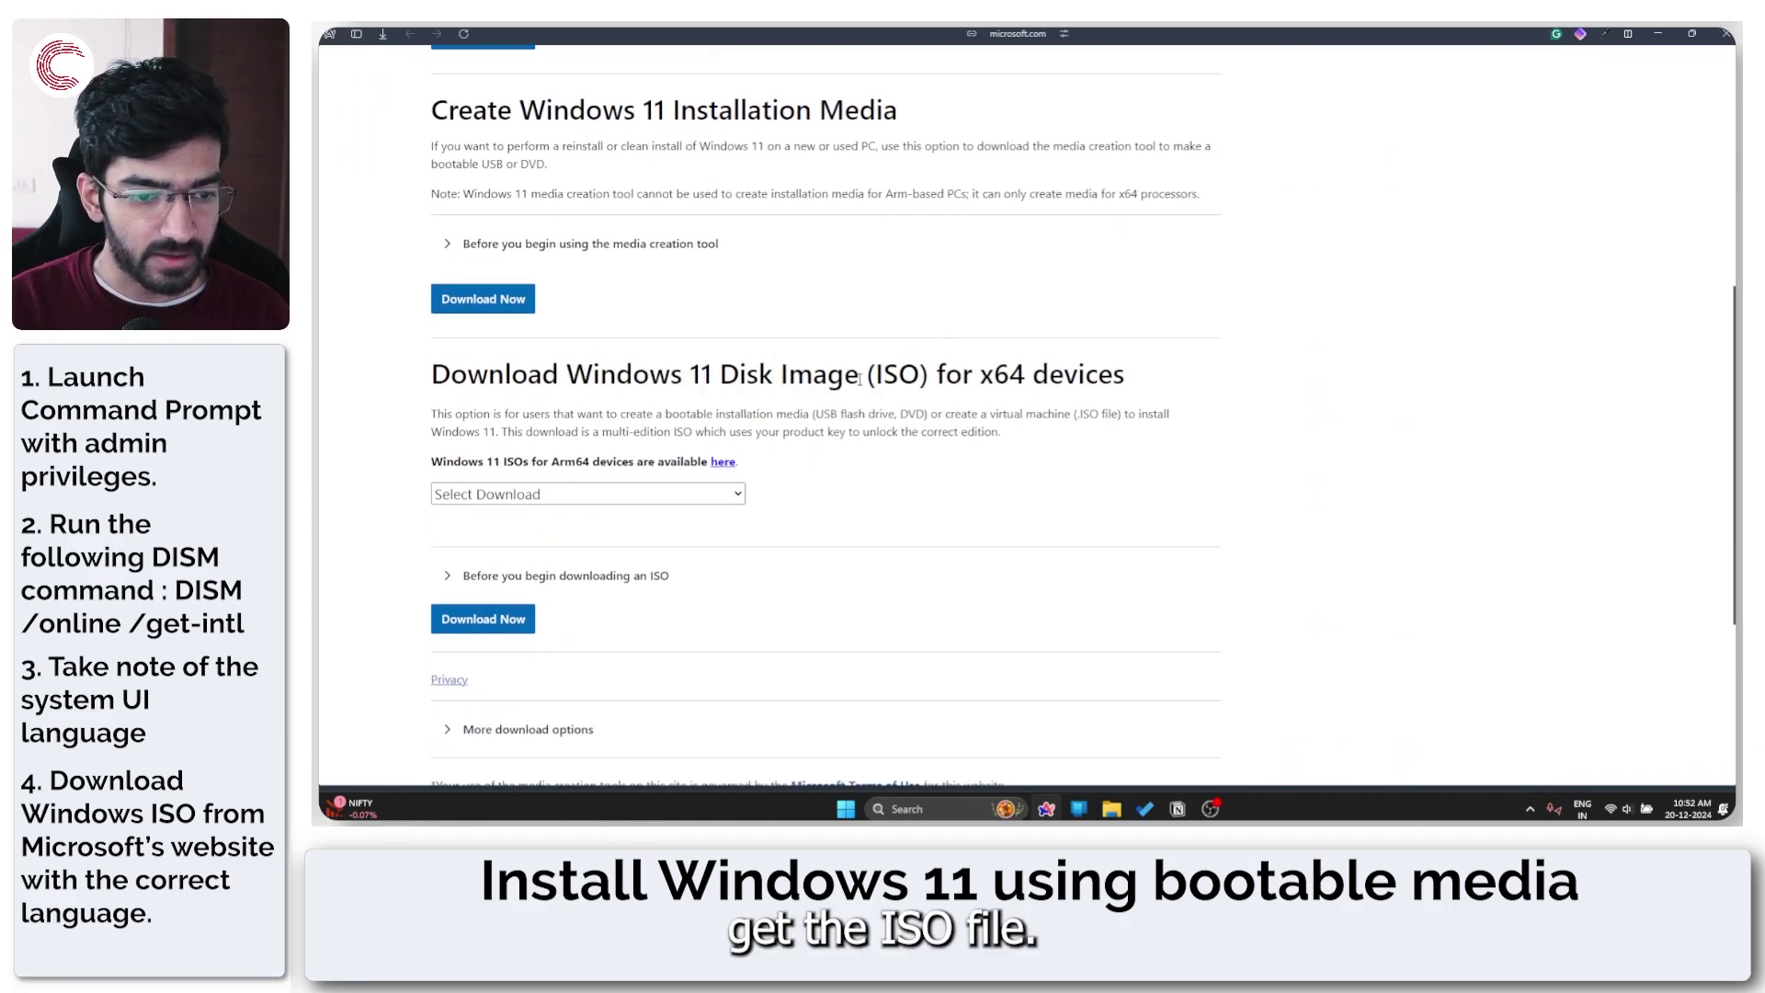
{"action": "scroll", "coordinate": [783, 220], "scroll_direction": "down", "scroll_amount": 3}
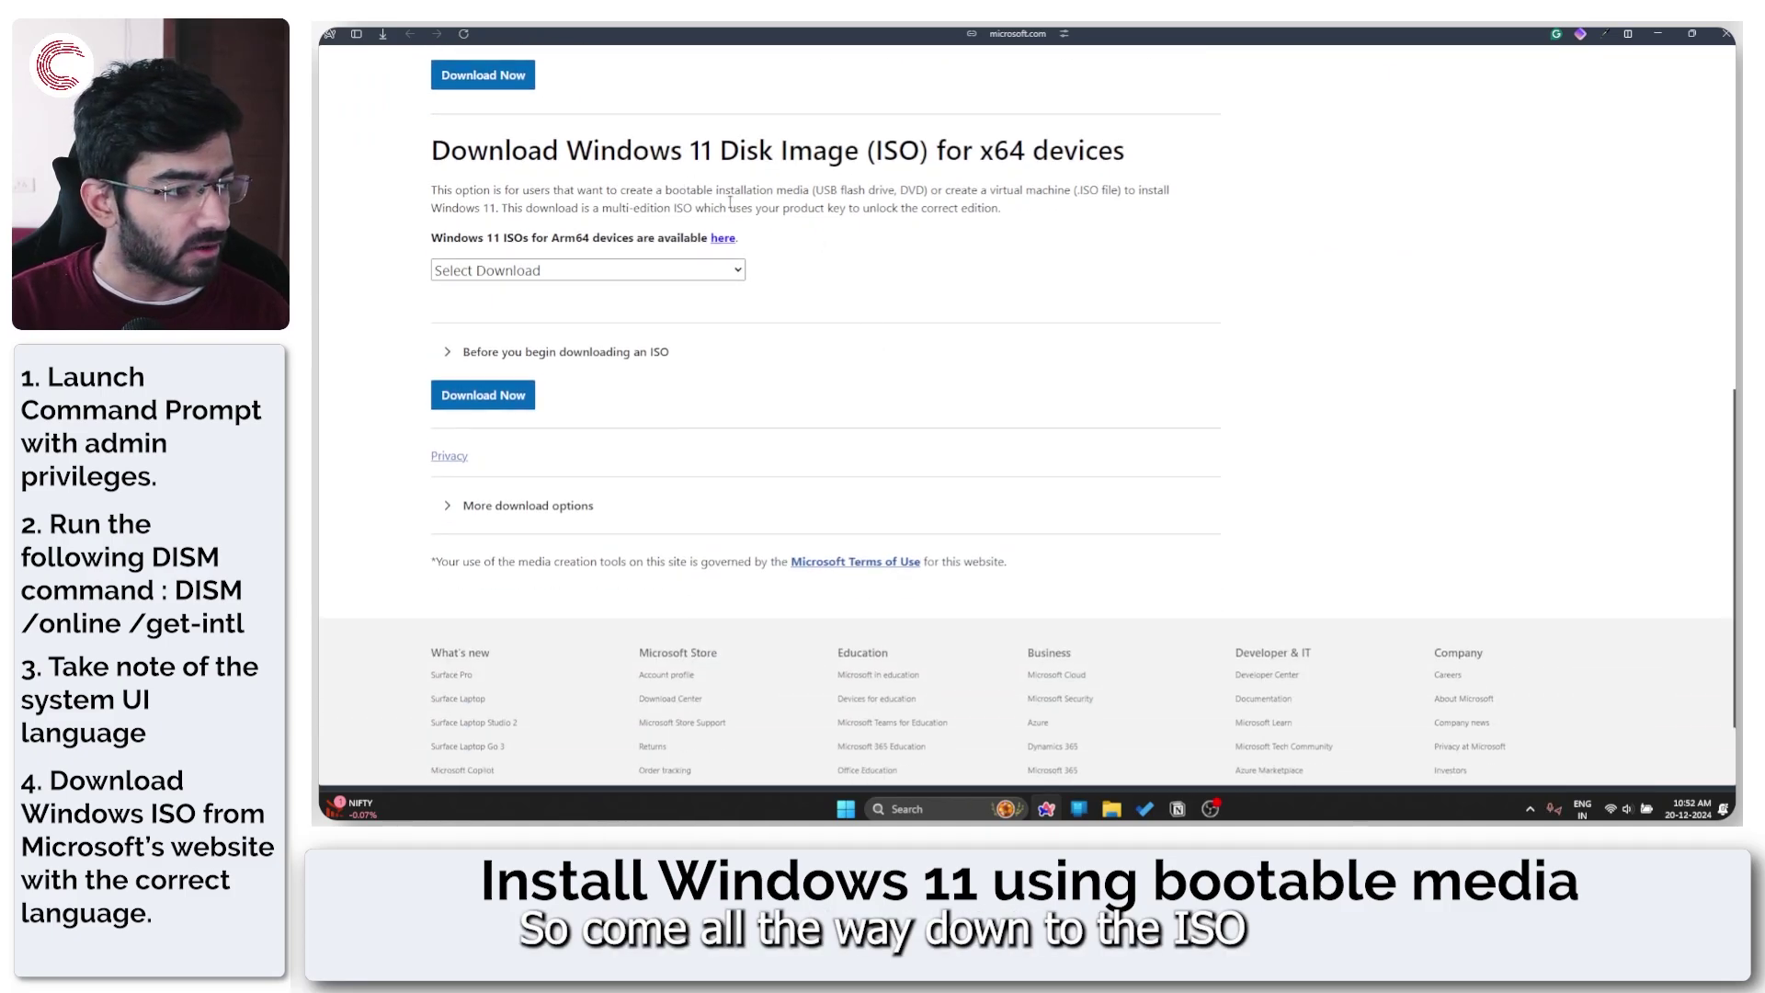
Select Windows 11 (multi-edition ISO for x64 devices) and request its download.
{"action": "left_click", "coordinate": [517, 395]}
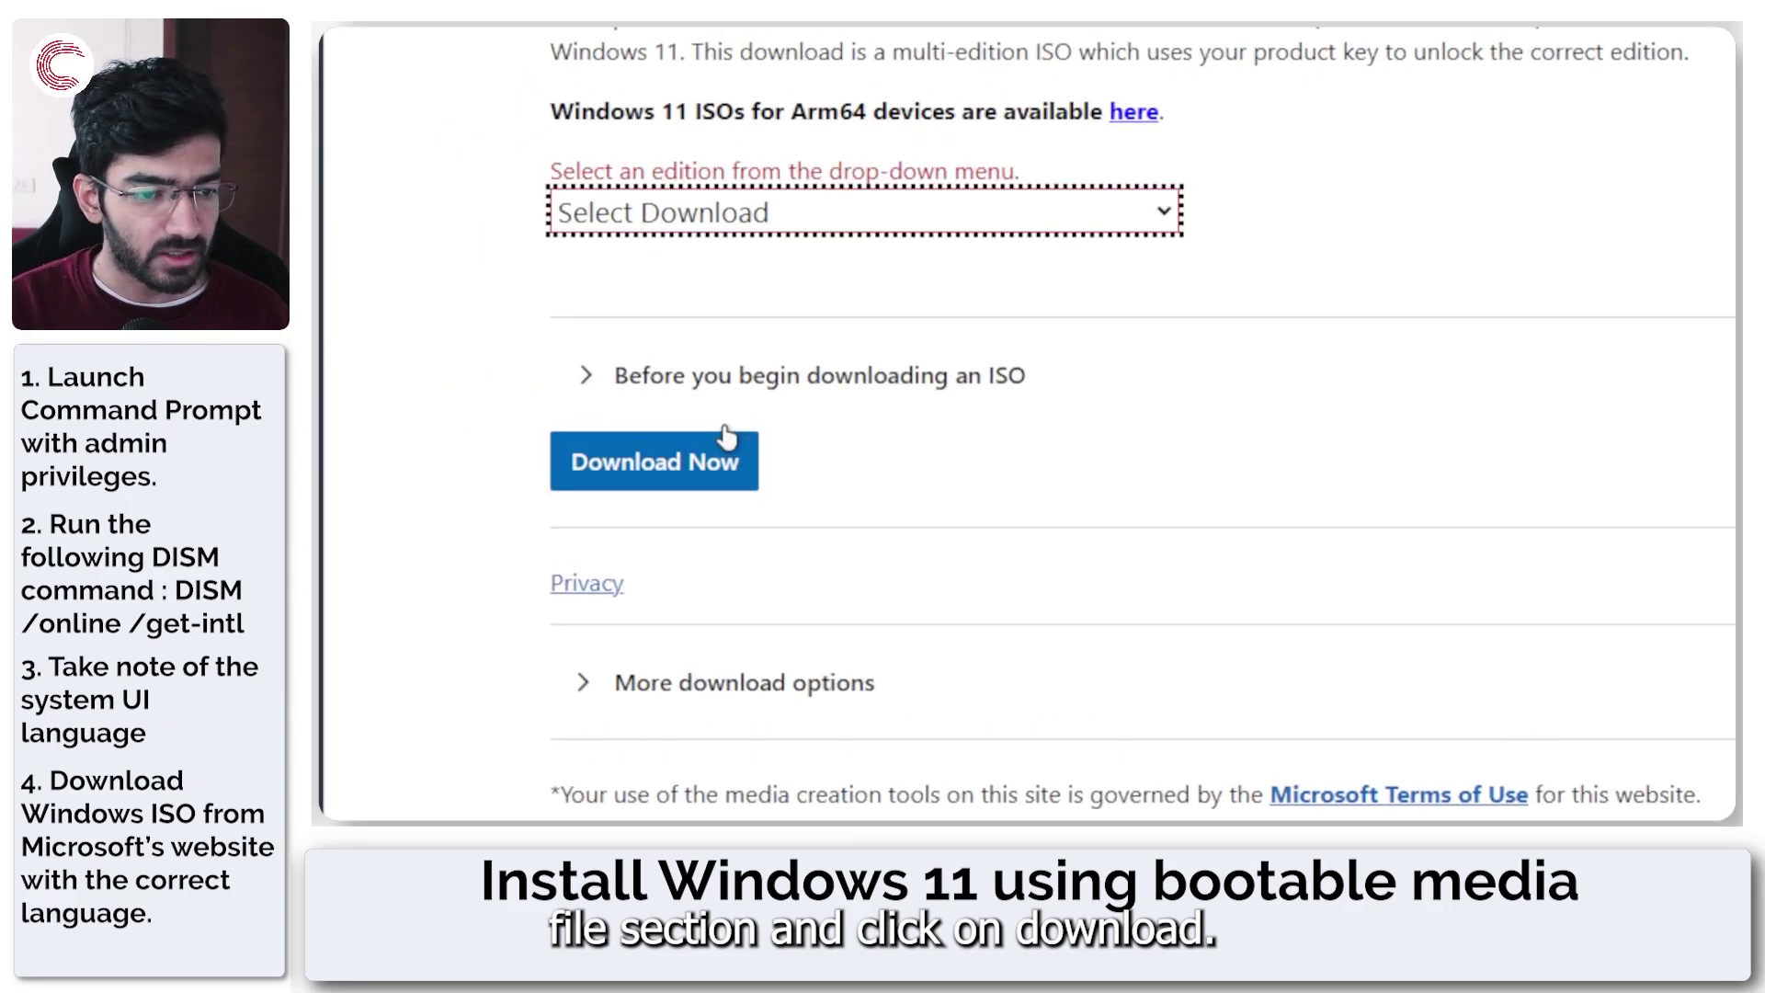
{"action": "left_click", "coordinate": [876, 230]}
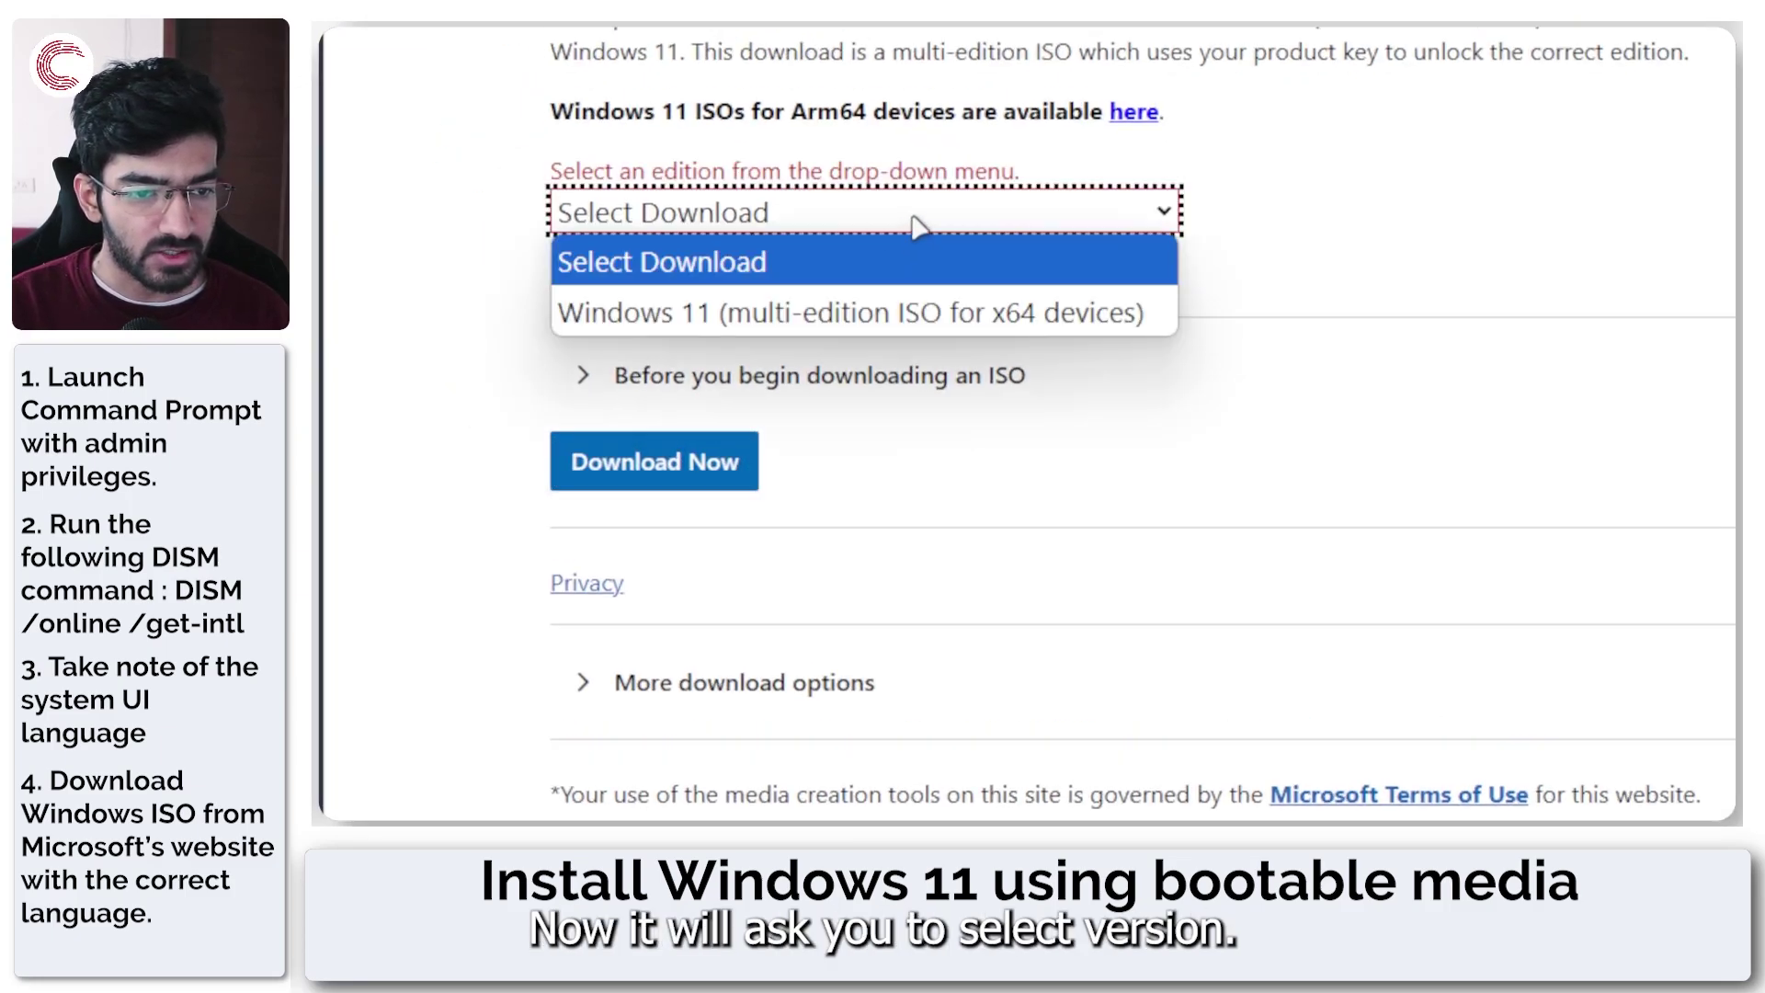
{"action": "left_click", "coordinate": [842, 312]}
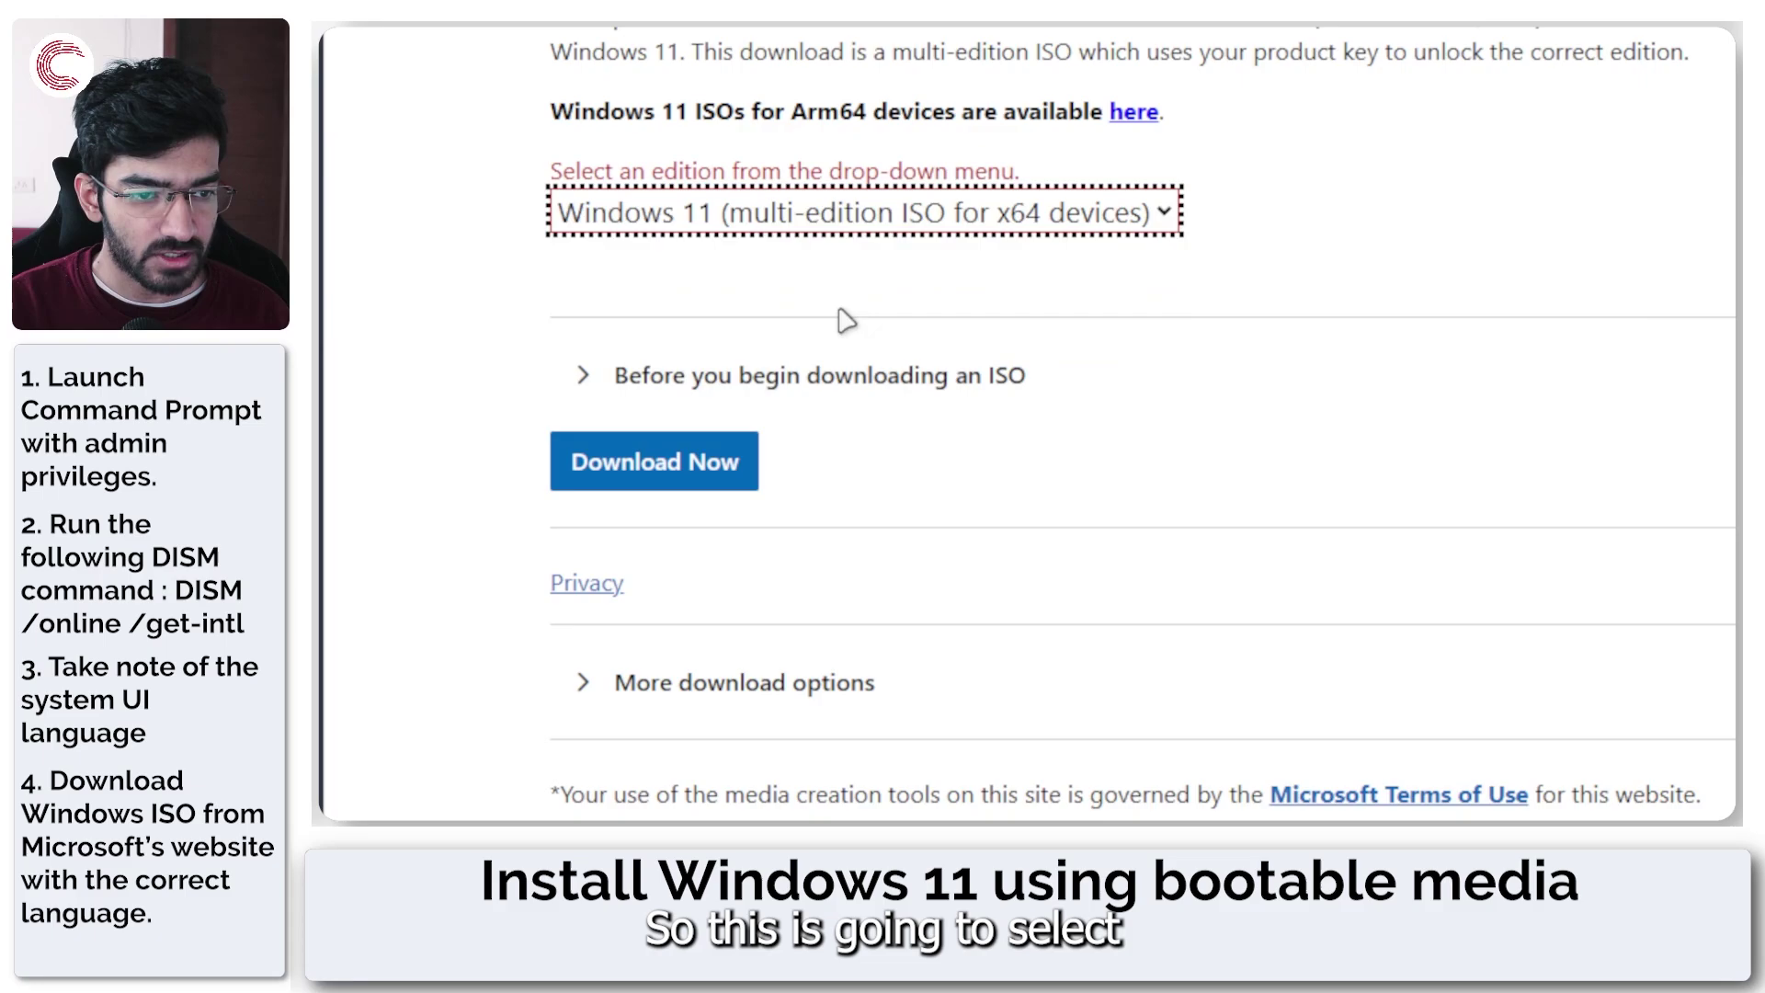
{"action": "left_click", "coordinate": [687, 477]}
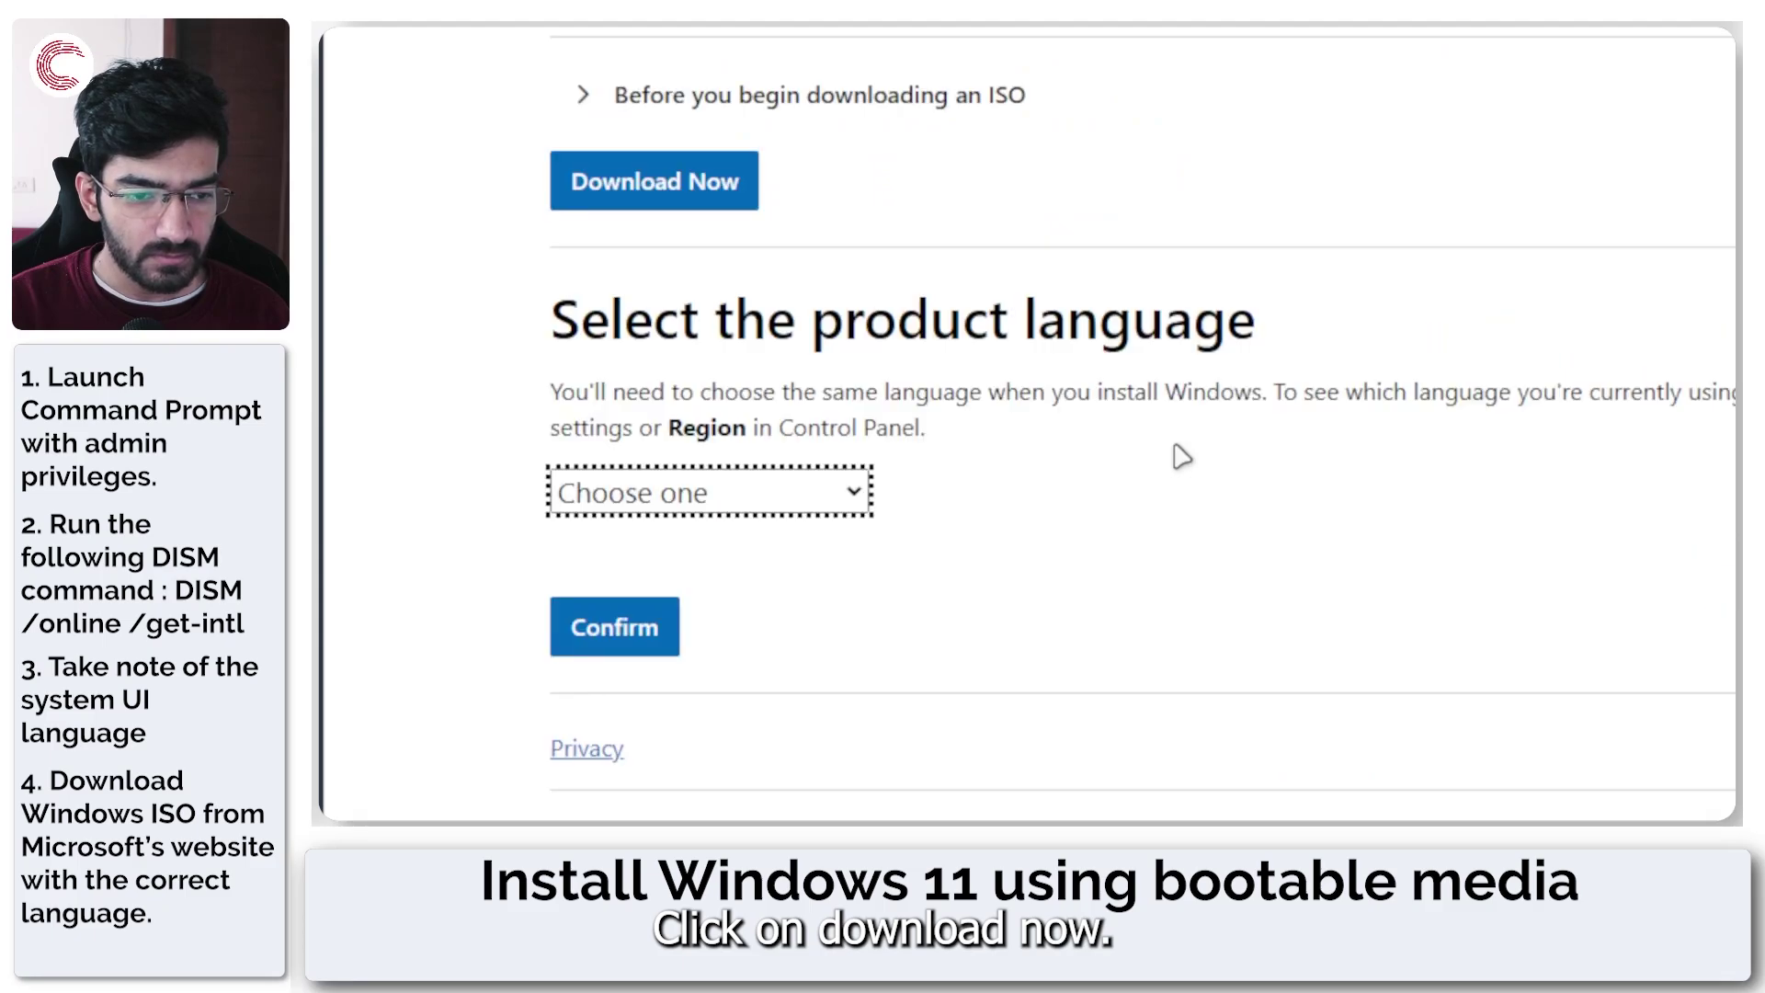
Choose English (United States) as the product language and confirm it.
{"action": "left_click", "coordinate": [805, 494]}
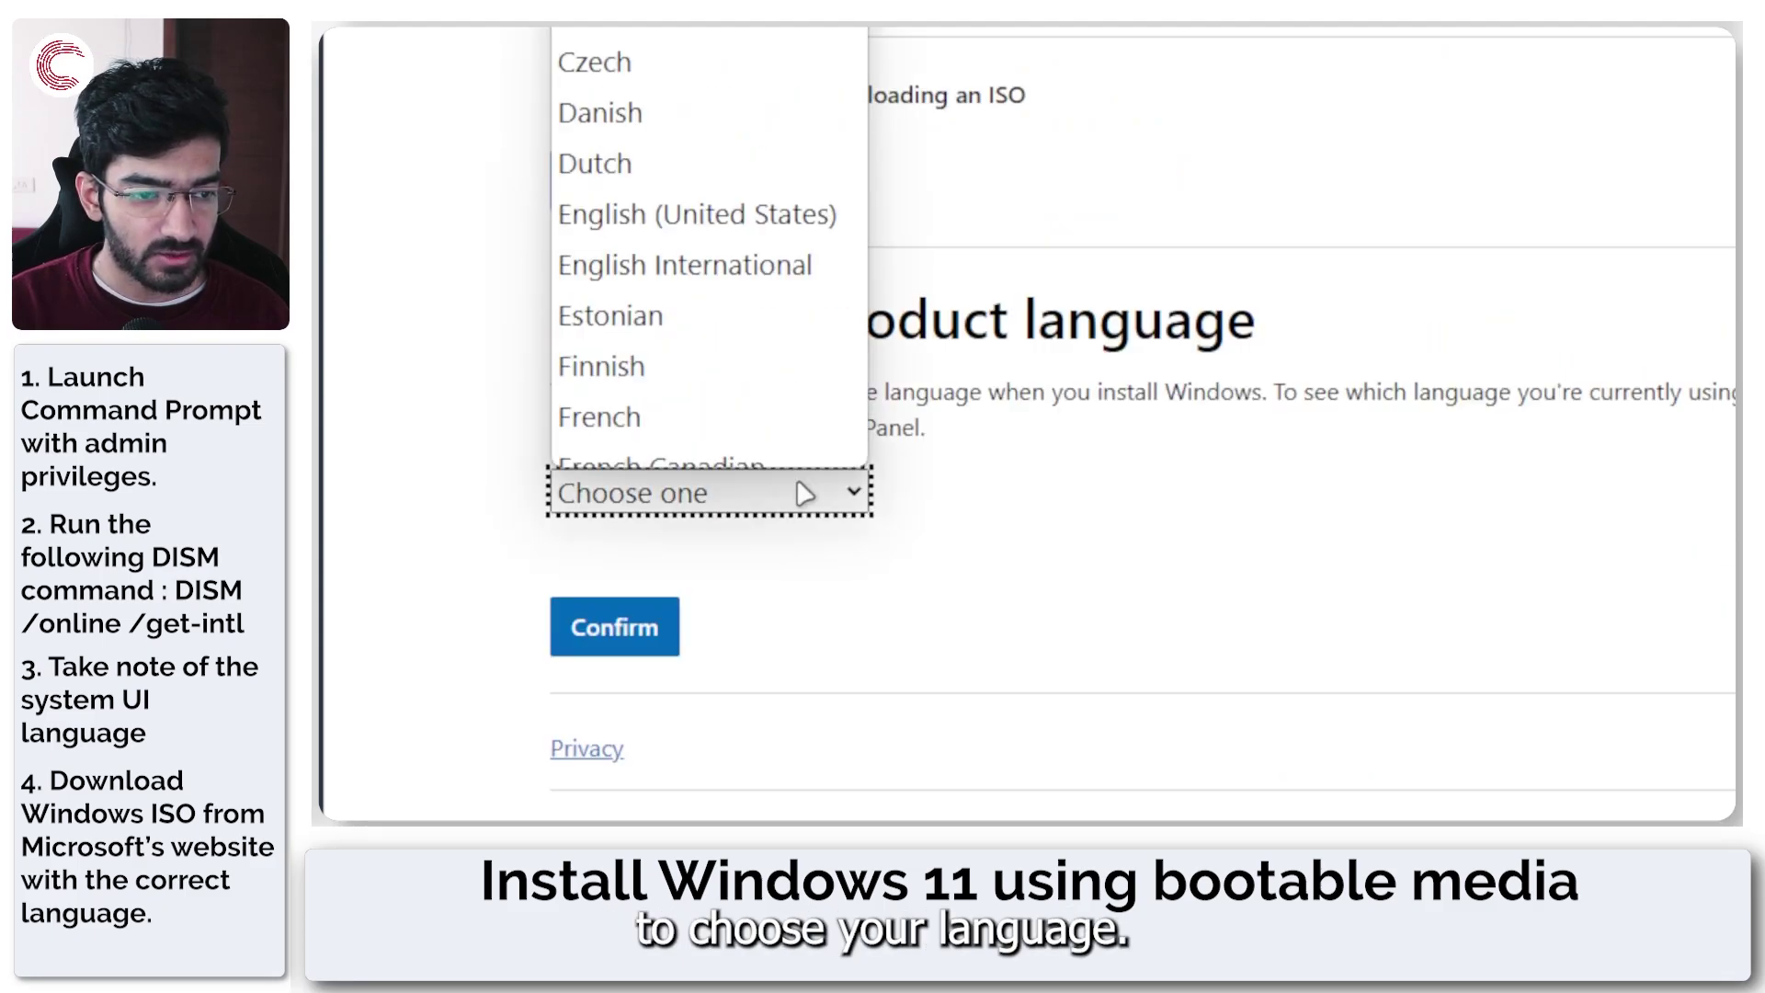
{"action": "left_click", "coordinate": [919, 480]}
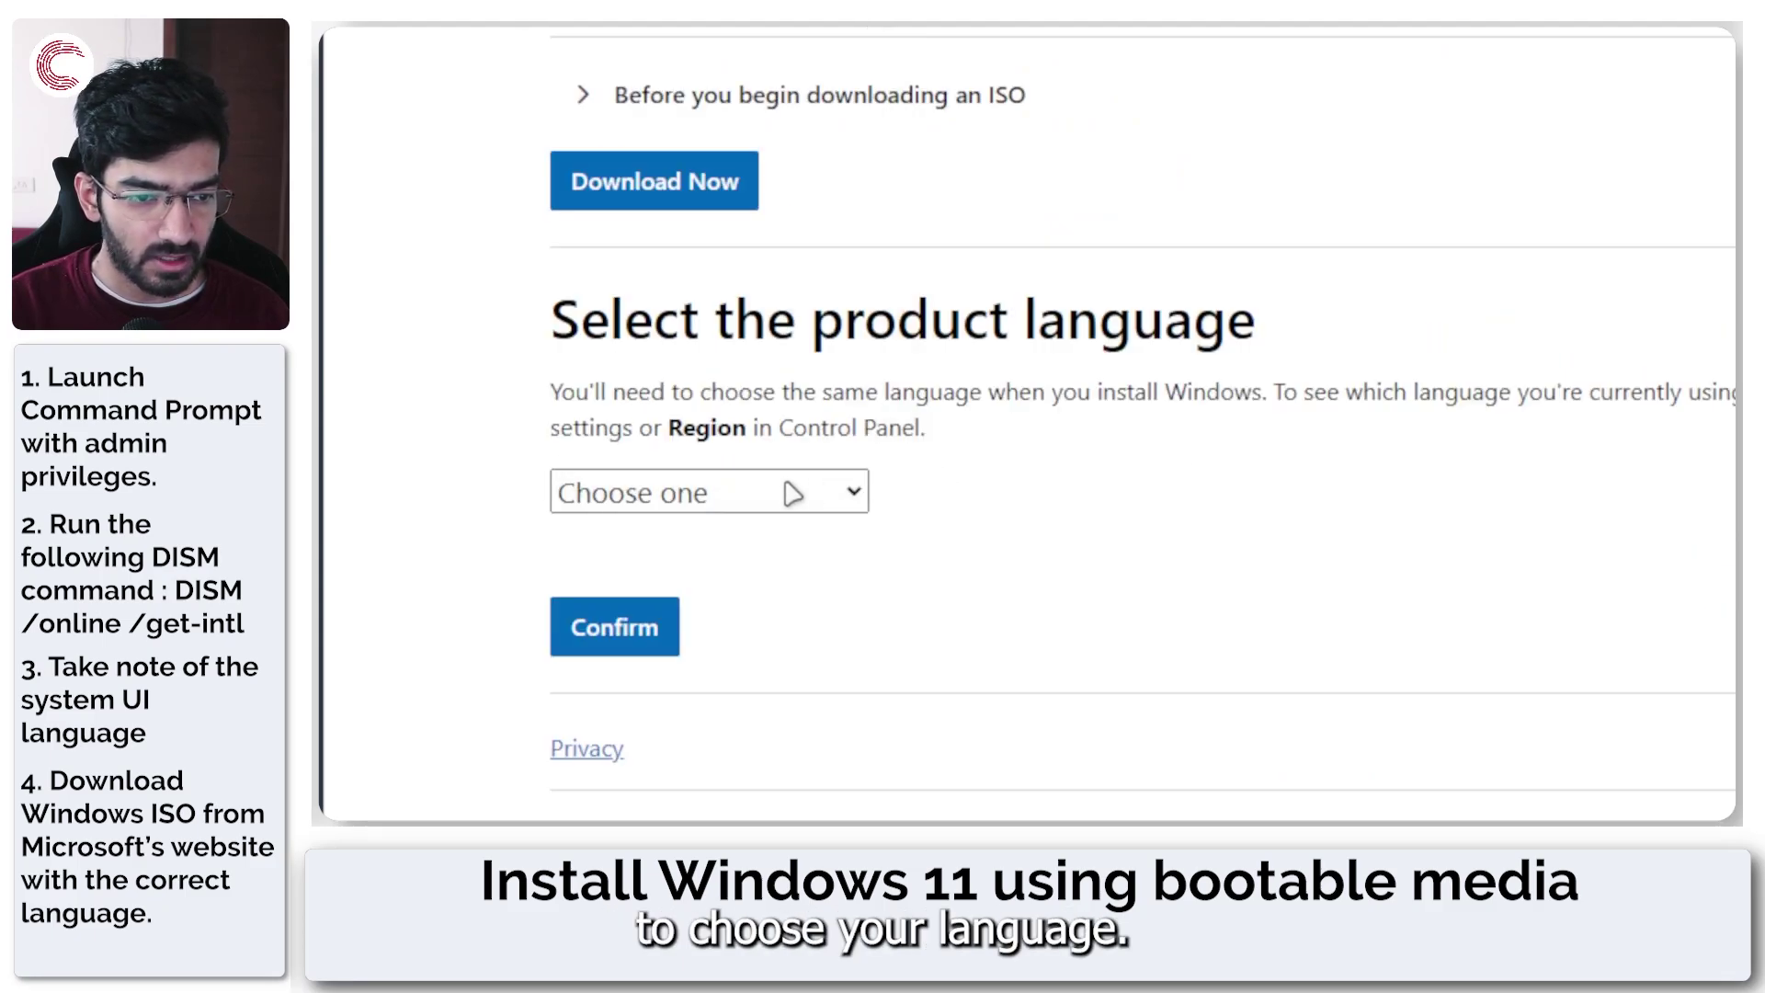
{"action": "left_click", "coordinate": [793, 494]}
{"action": "scroll", "coordinate": [733, 146], "scroll_direction": "down", "scroll_amount": 1}
{"action": "left_click", "coordinate": [748, 205]}
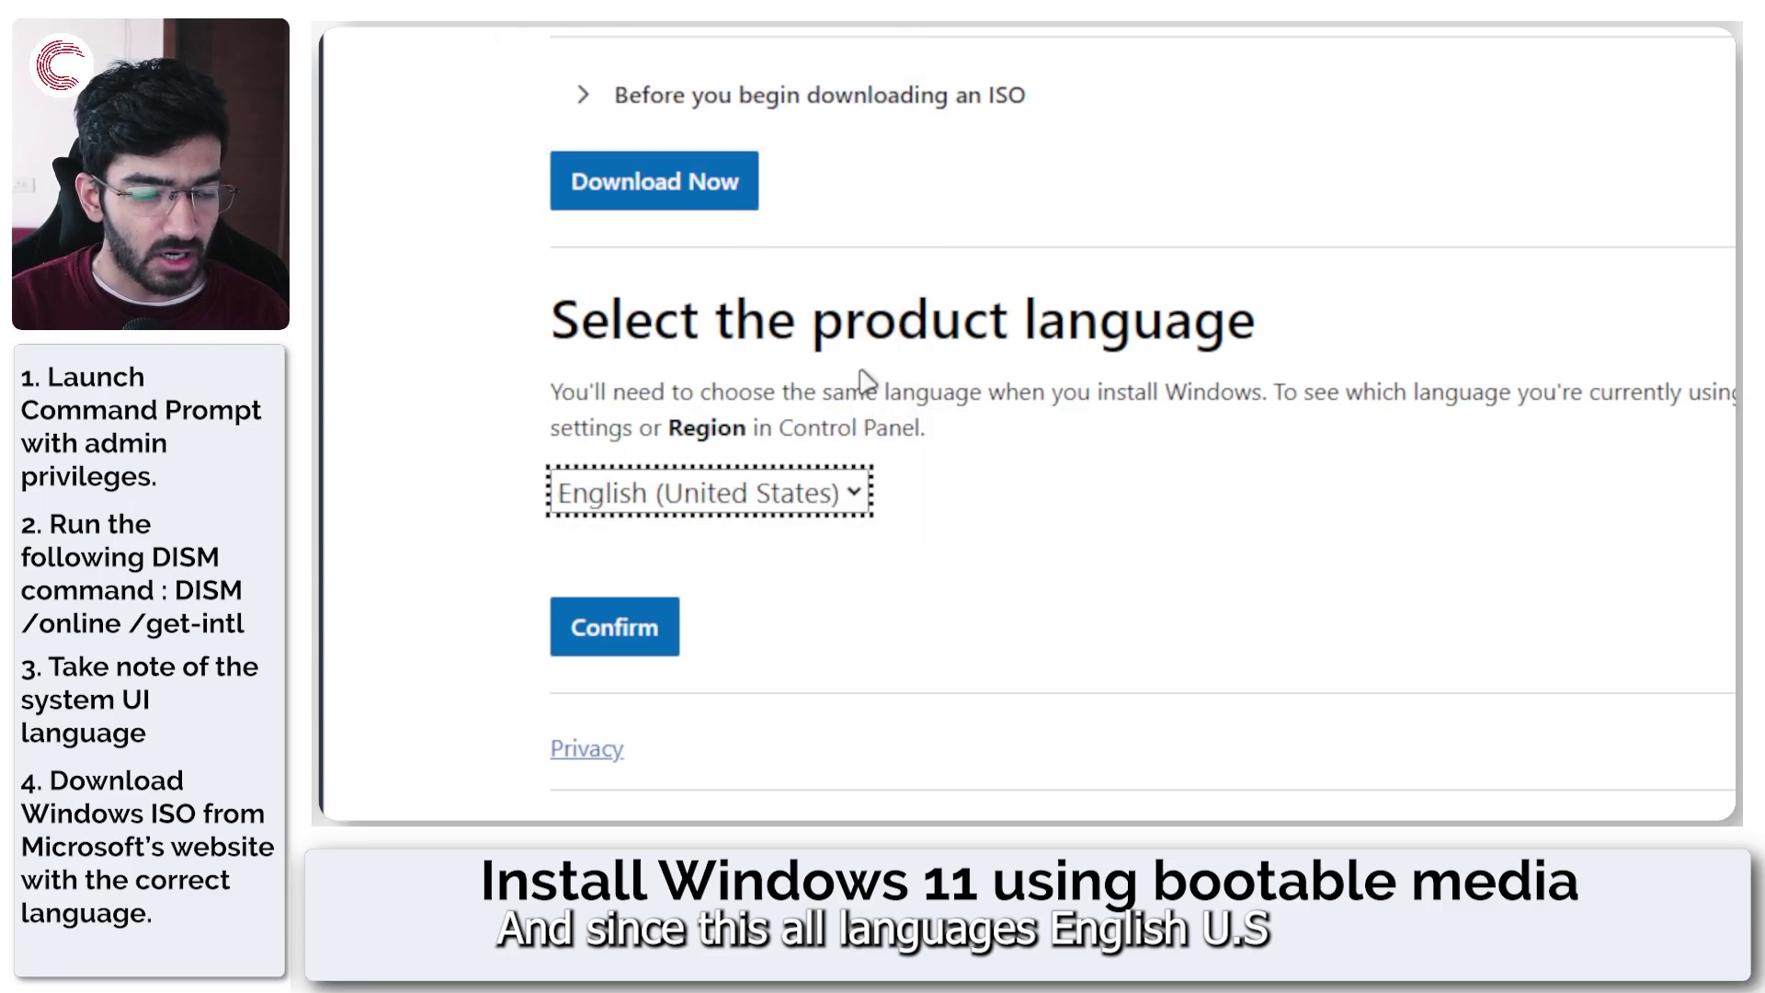
{"action": "left_click", "coordinate": [667, 629]}
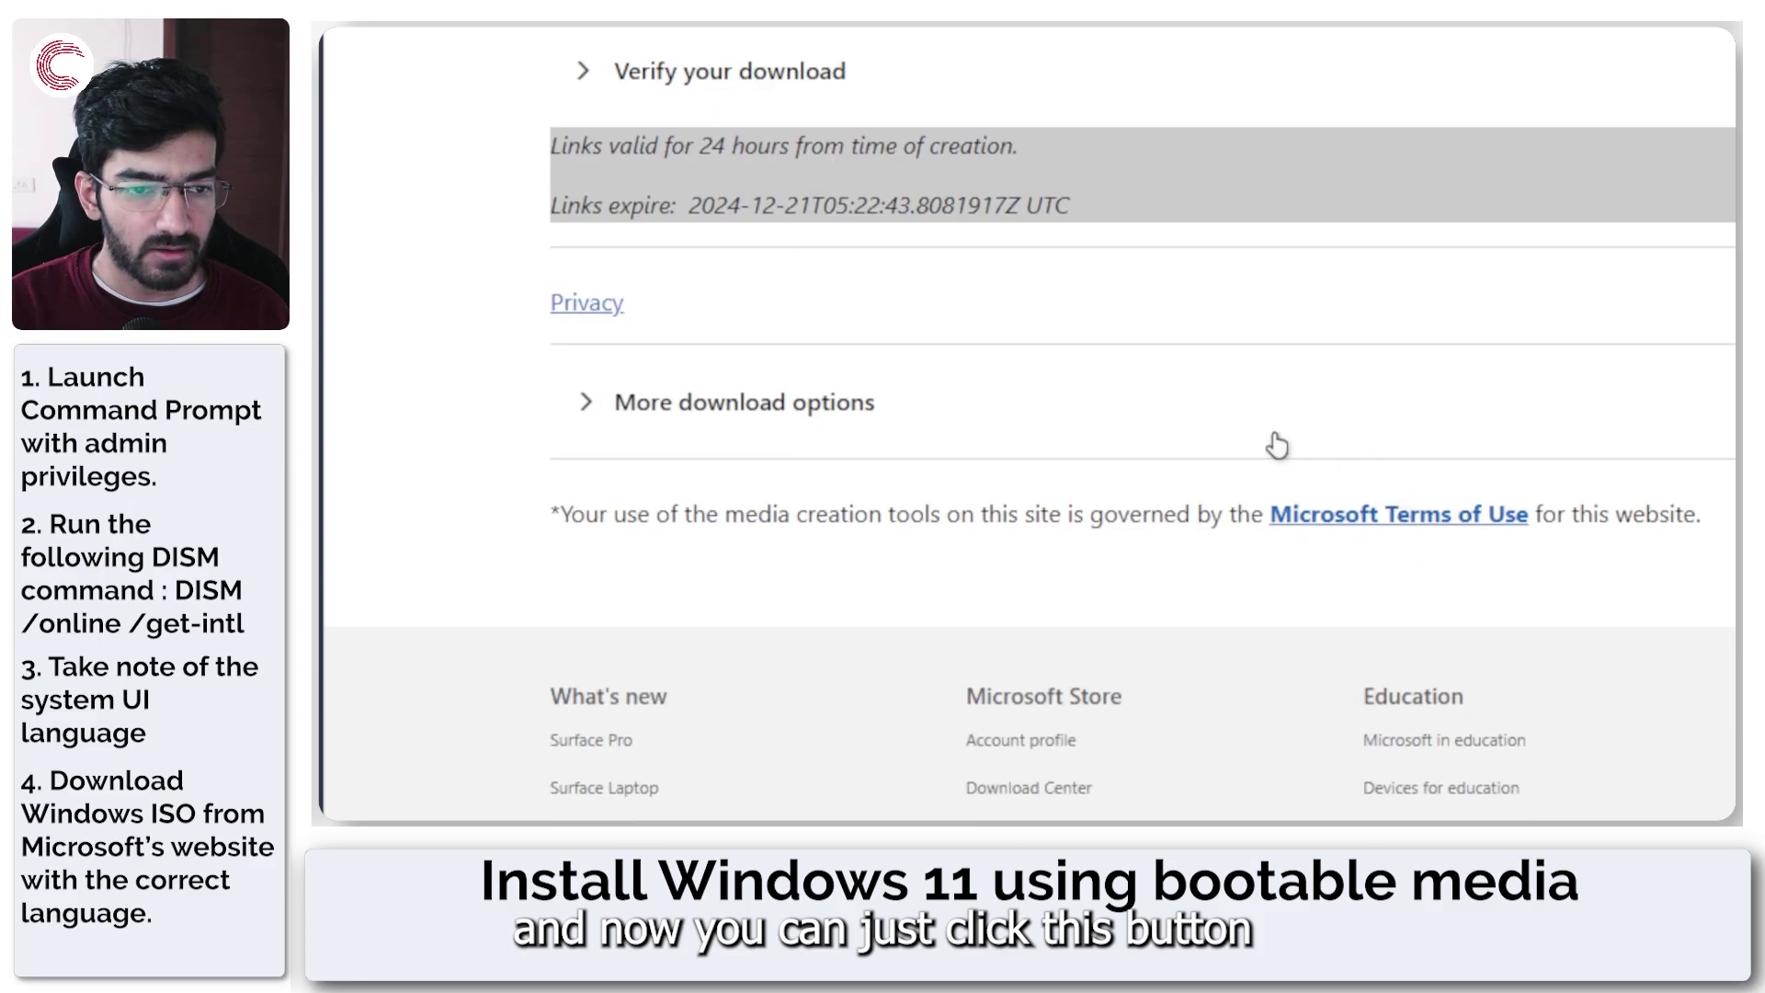
{"action": "scroll", "coordinate": [1272, 445], "scroll_direction": "up", "scroll_amount": 4}
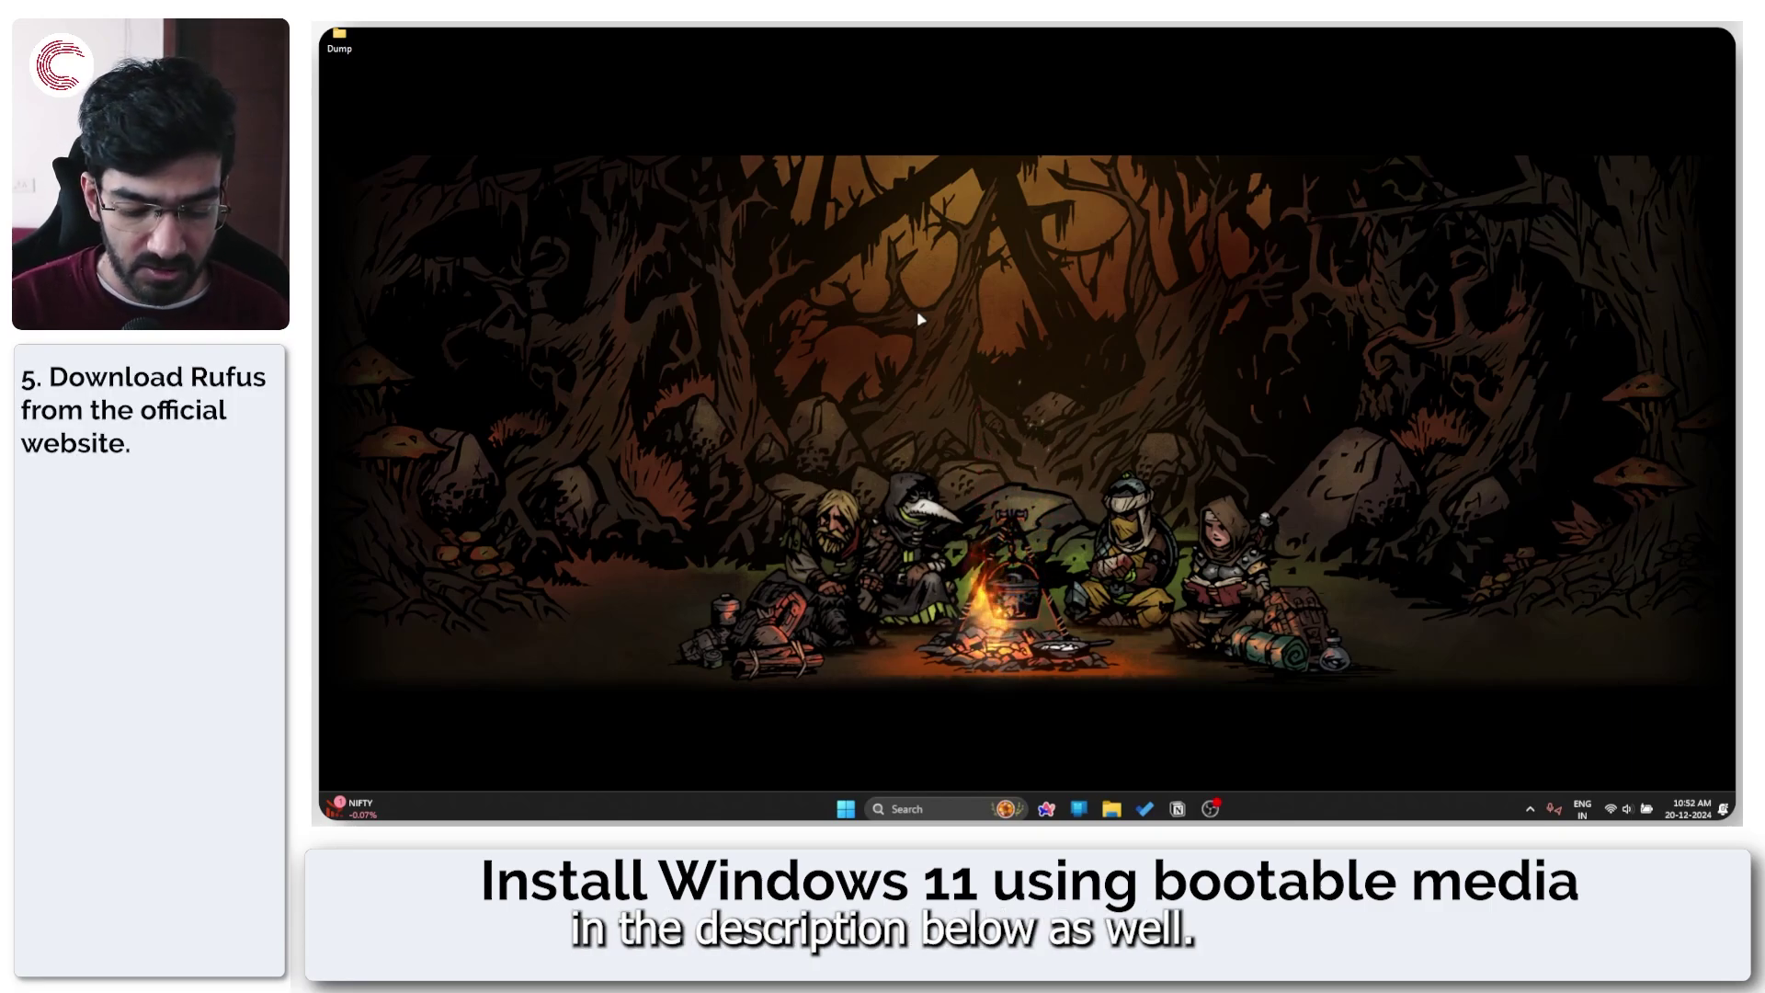
Open the Dump folder in File Explorer and launch rufus-4.6.exe from it.
{"action": "key", "text": "super+e"}
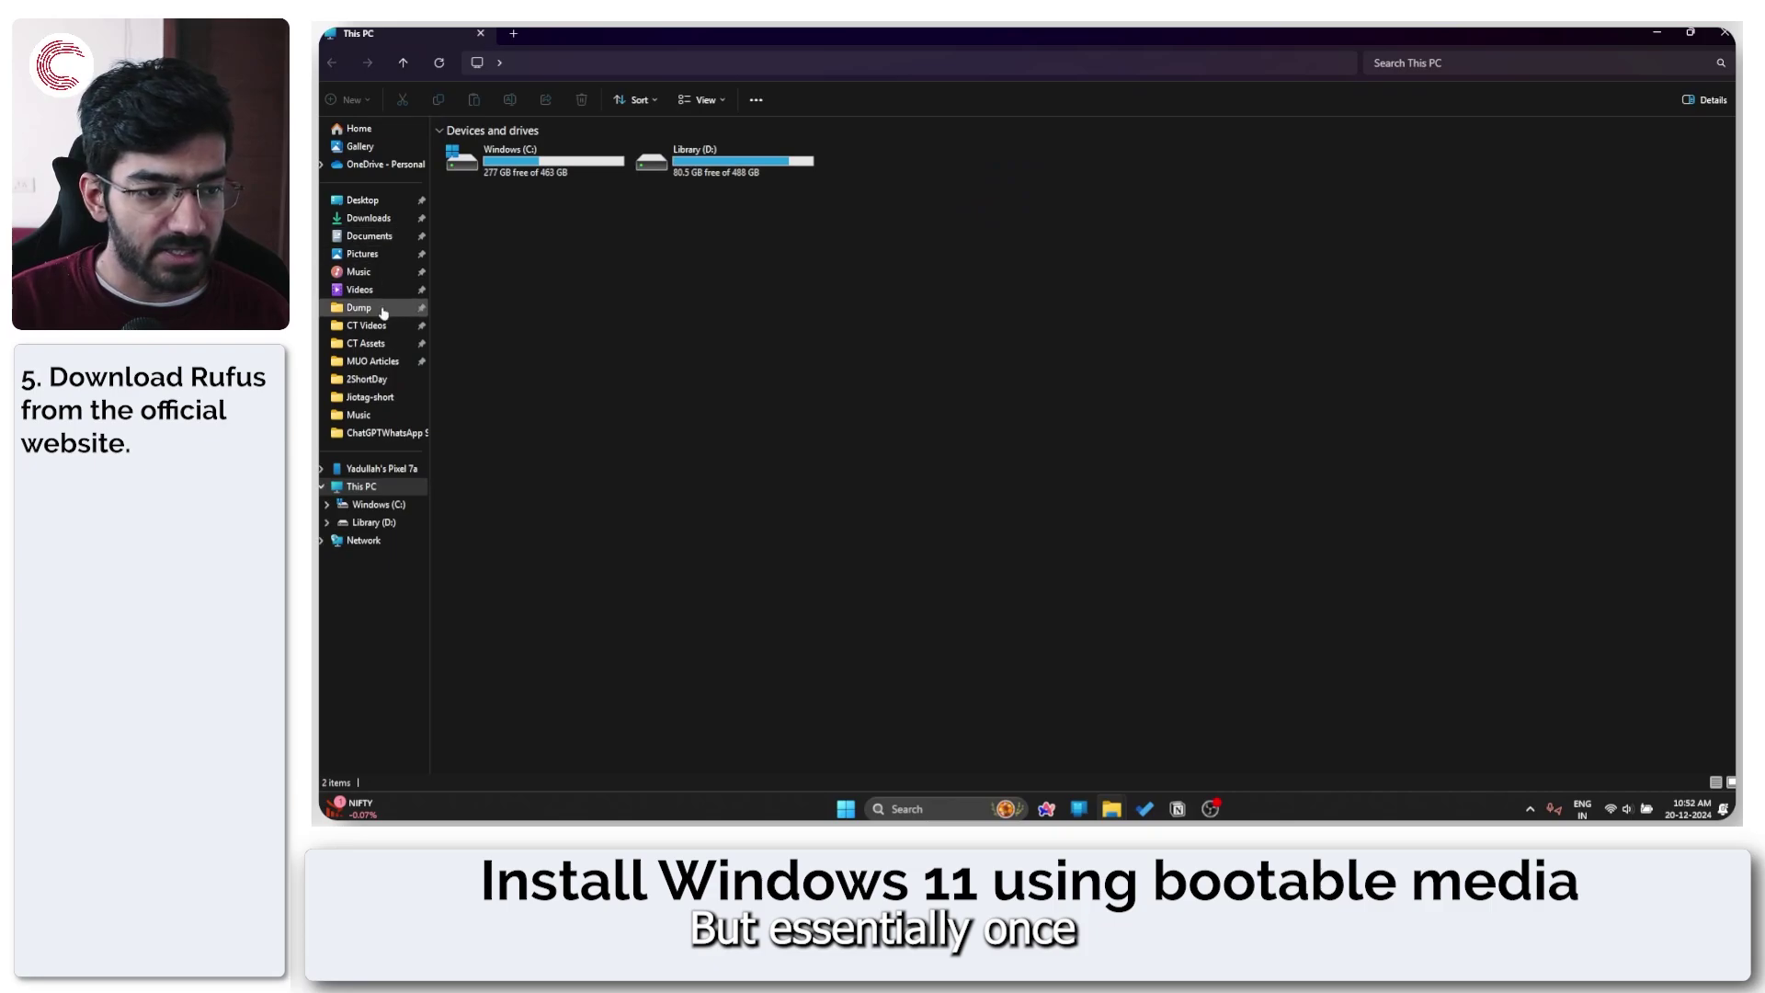
{"action": "left_click", "coordinate": [383, 313]}
{"action": "left_click", "coordinate": [724, 170]}
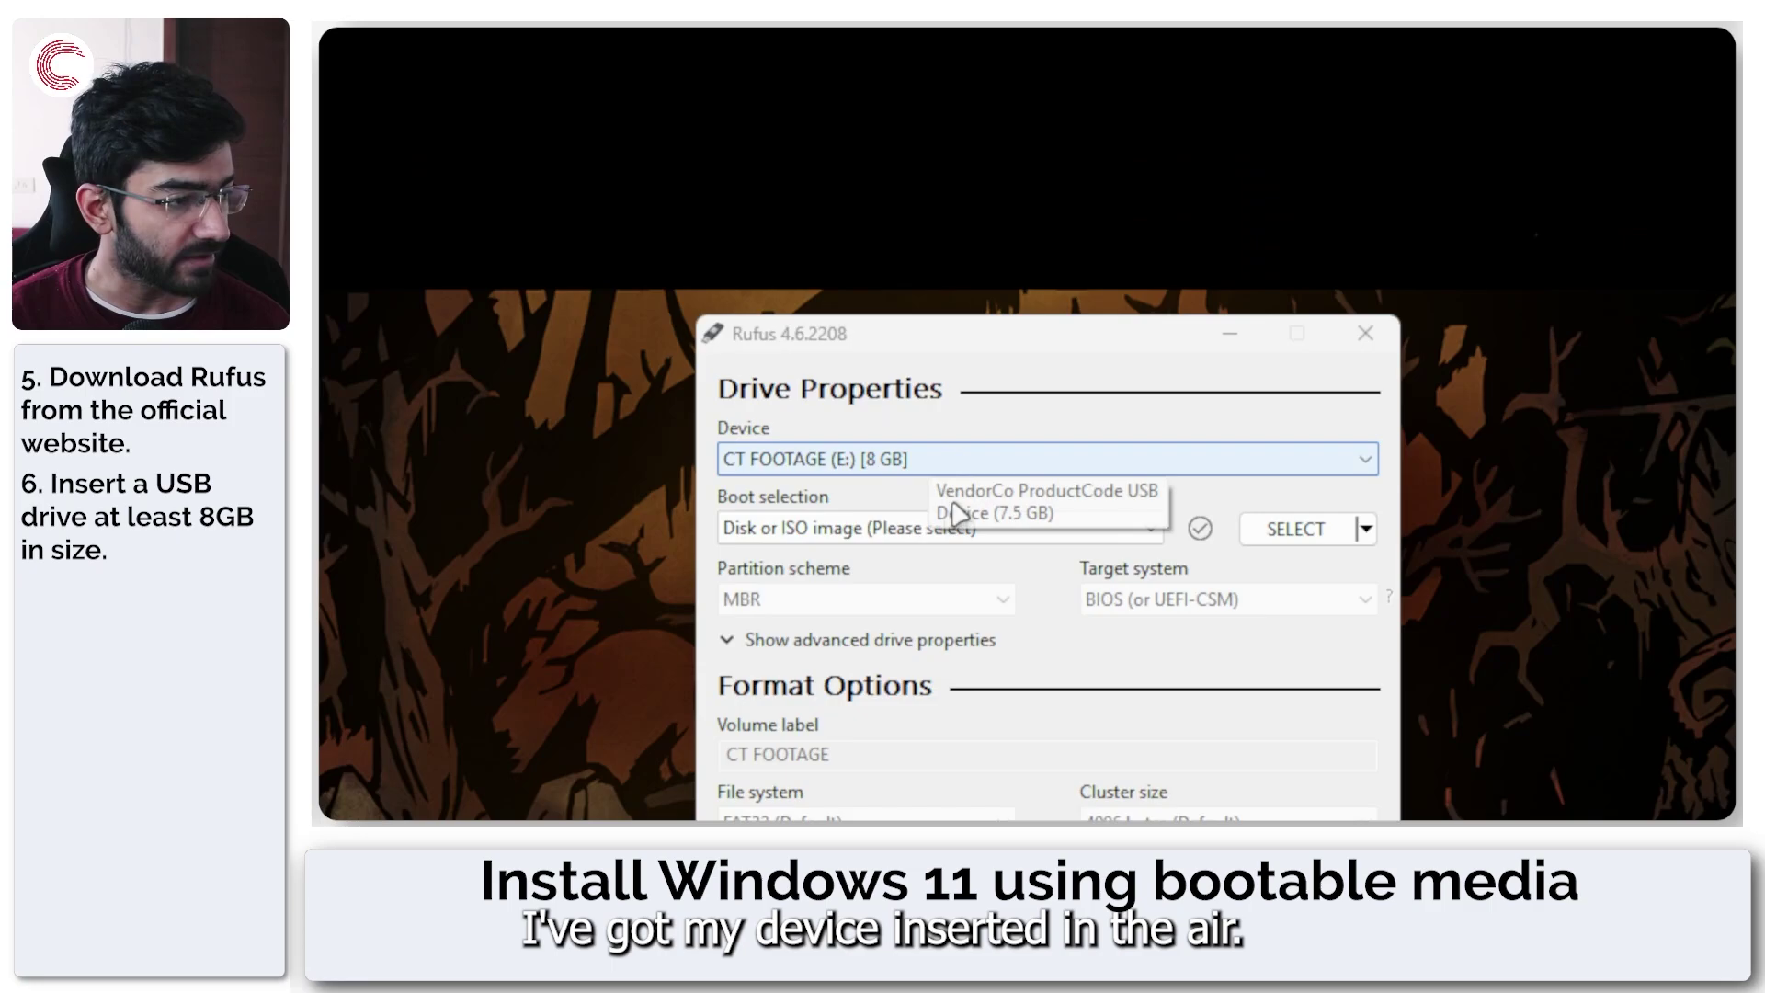
Load Win11_24H2_English_x64.iso from Desktop\Dump as the boot image, keeping Standard Windows installation.
{"action": "left_click", "coordinate": [1139, 532]}
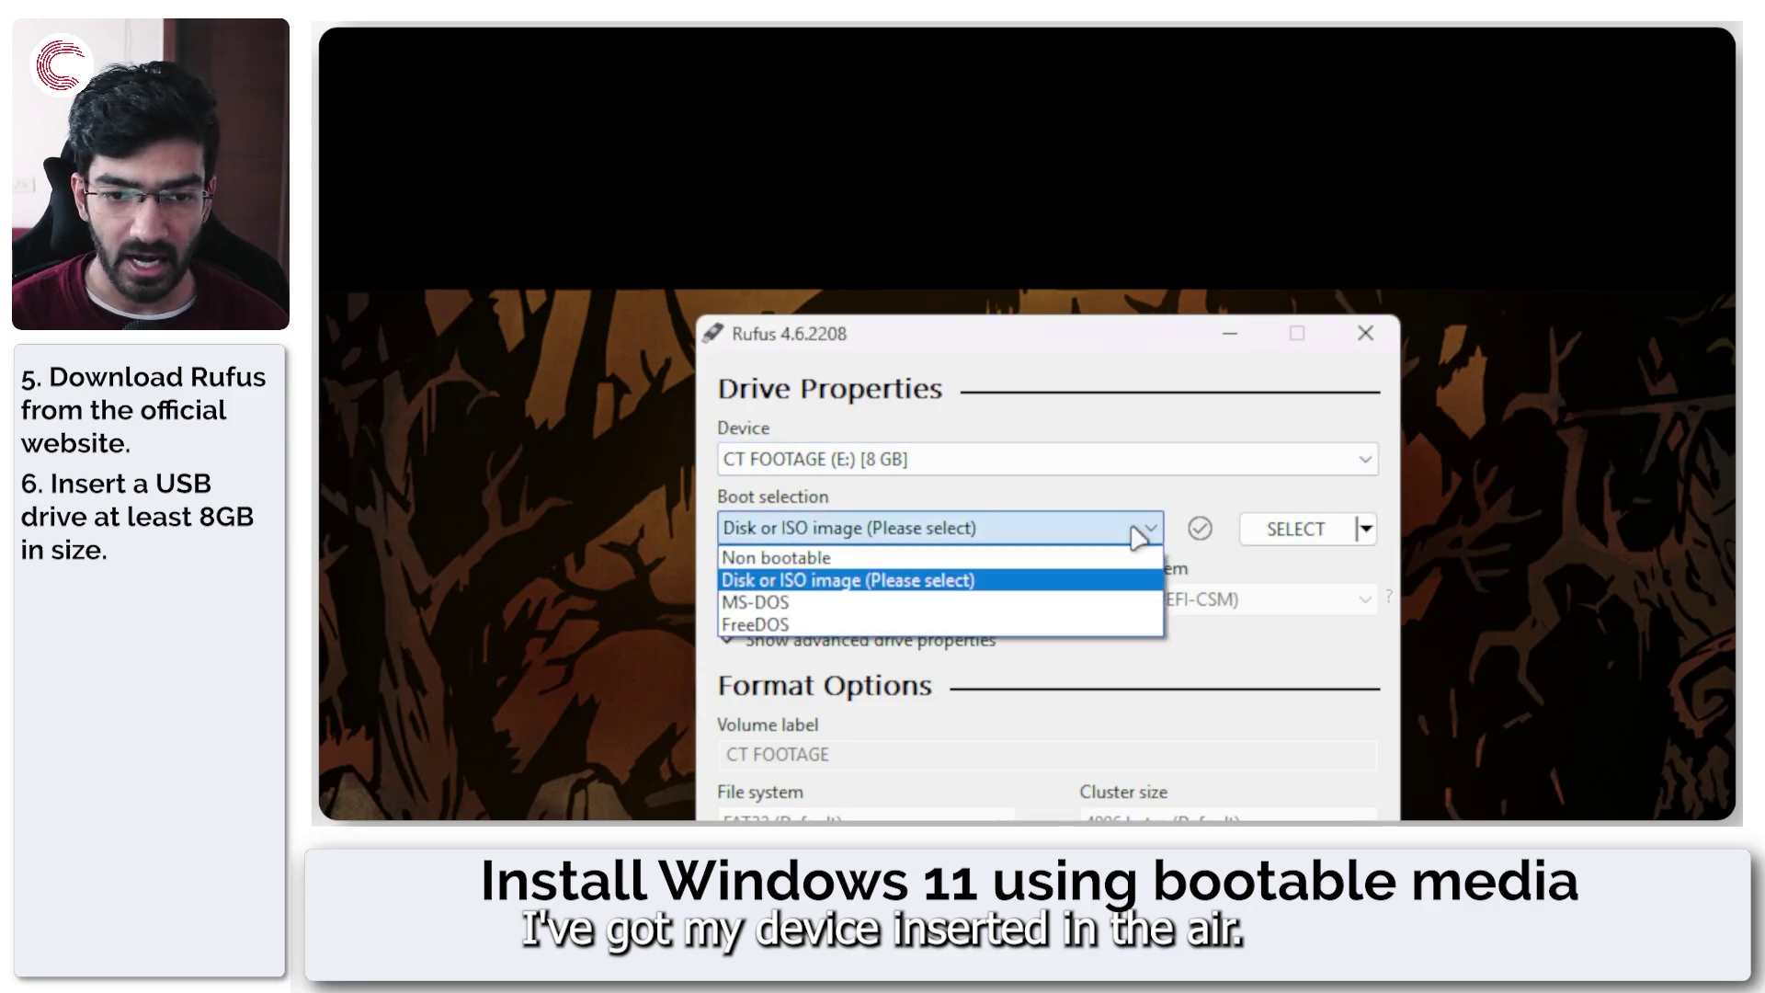
{"action": "left_click", "coordinate": [952, 581]}
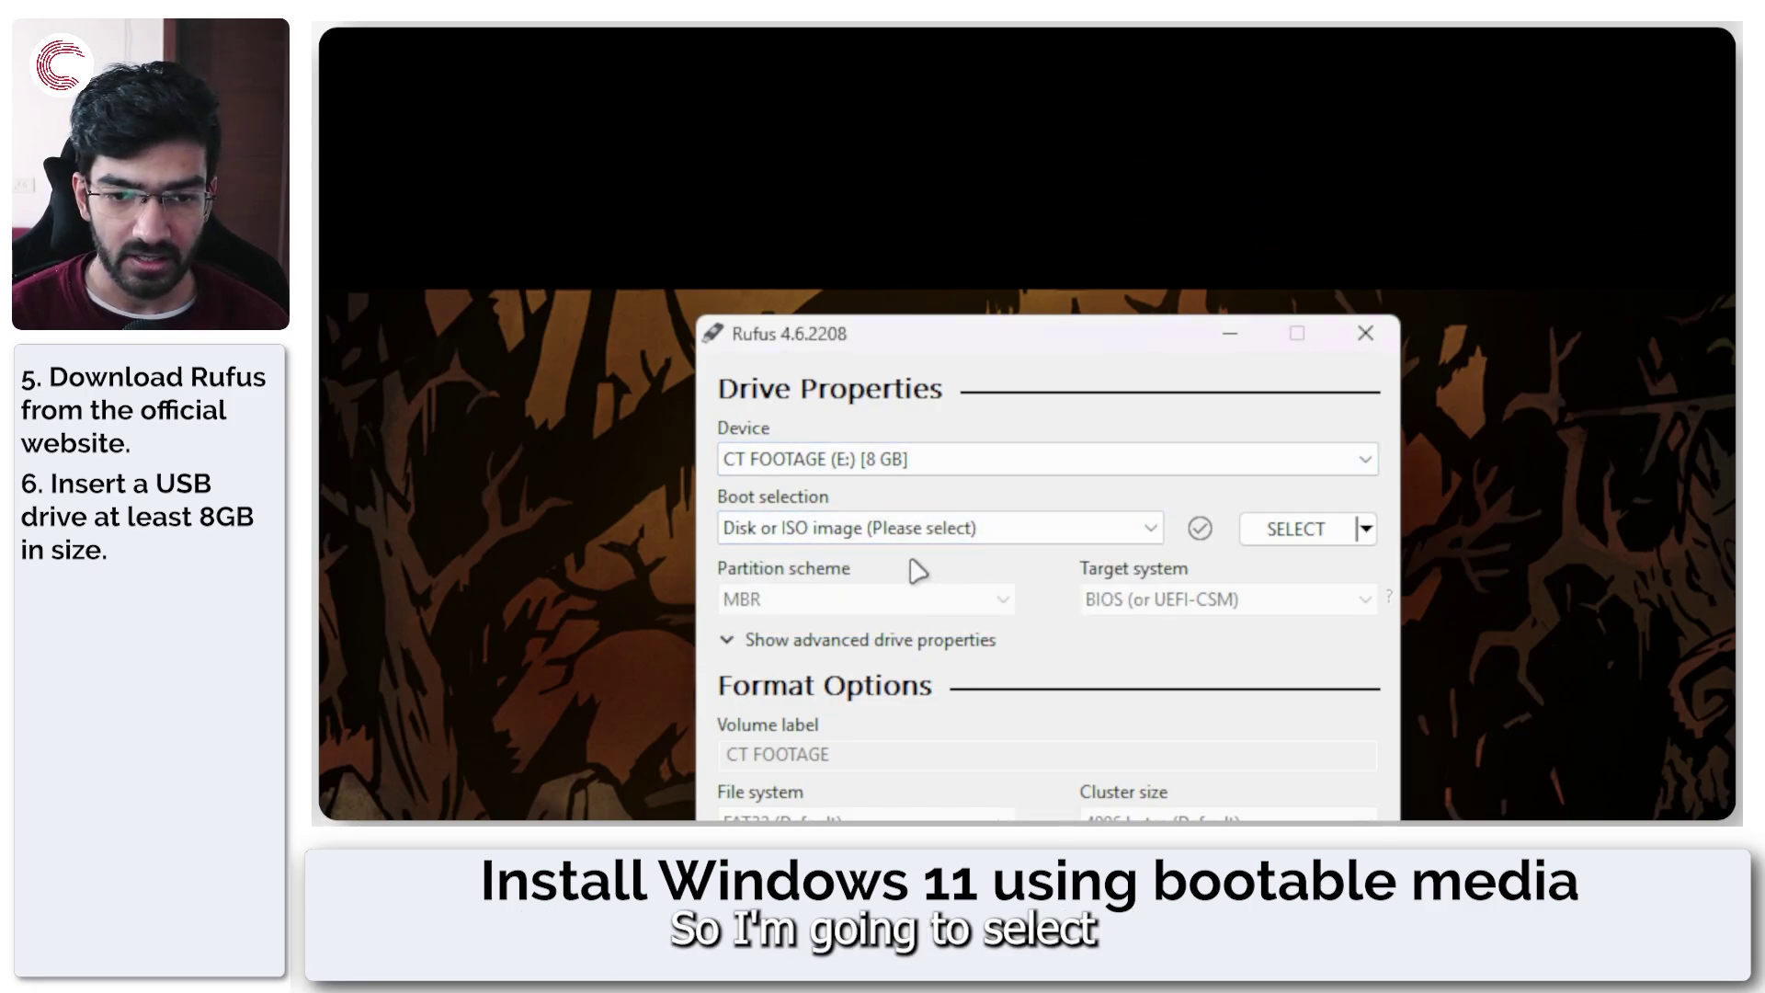
{"action": "left_click", "coordinate": [1275, 537]}
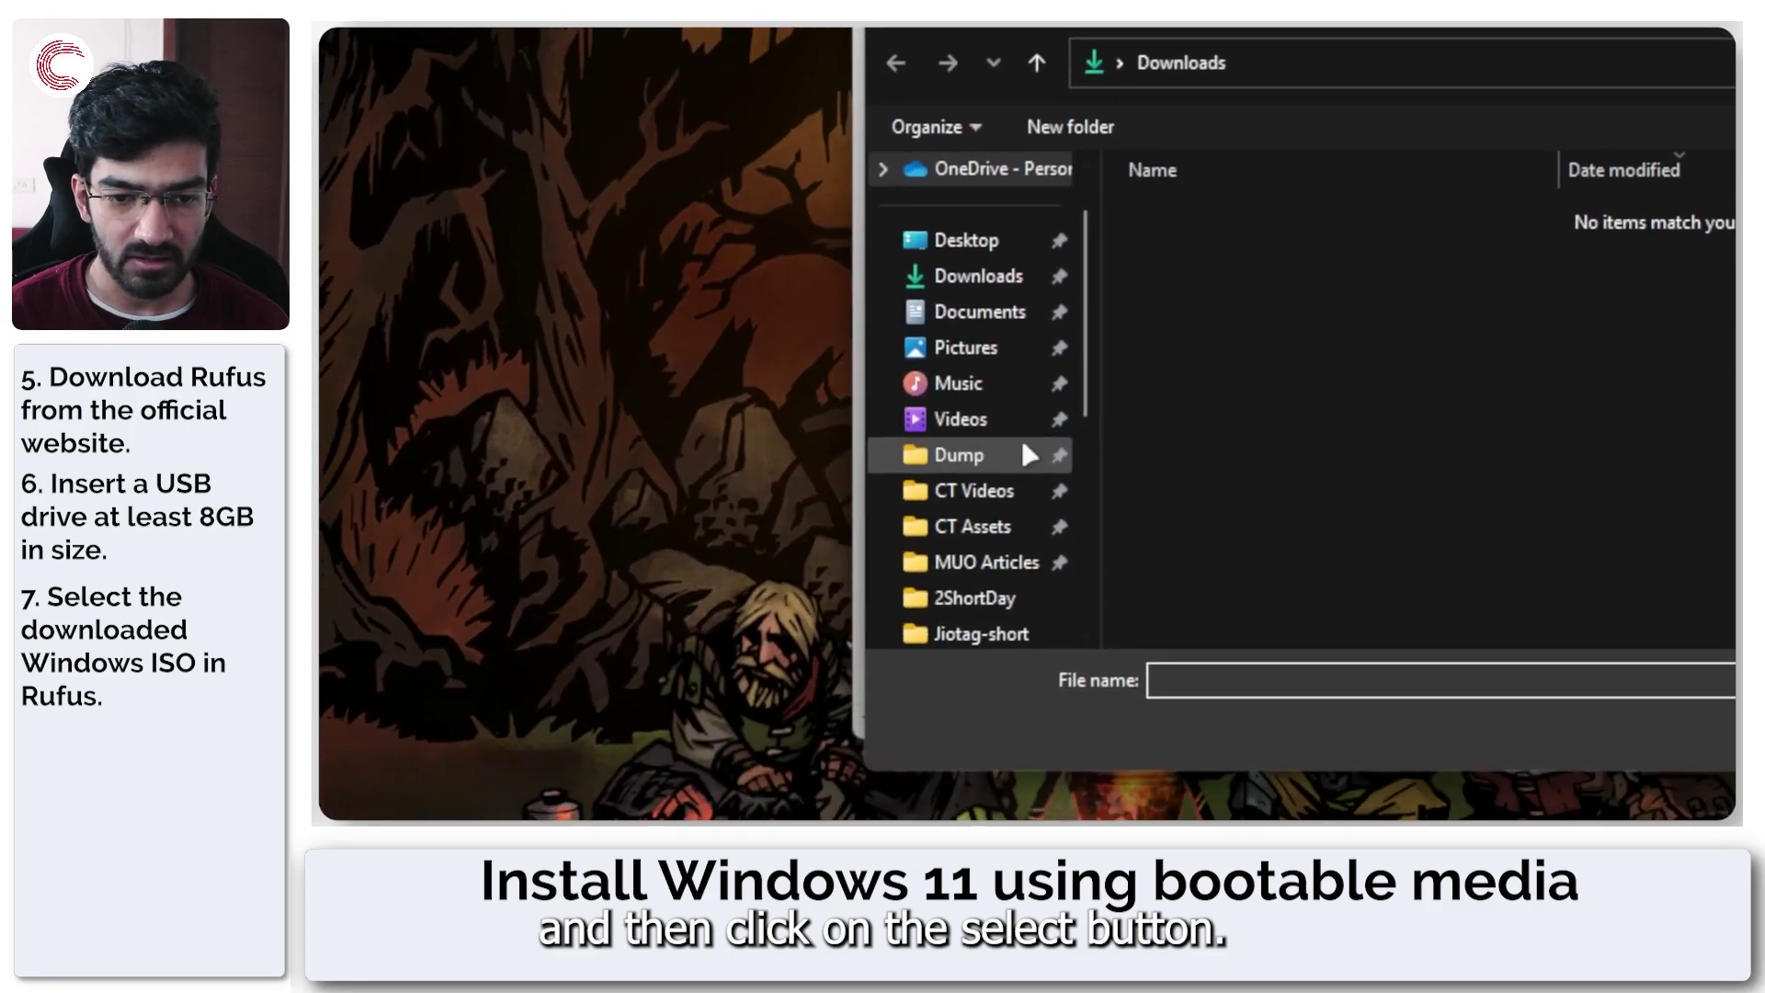
{"action": "left_click", "coordinate": [1022, 441]}
{"action": "left_click", "coordinate": [1032, 411]}
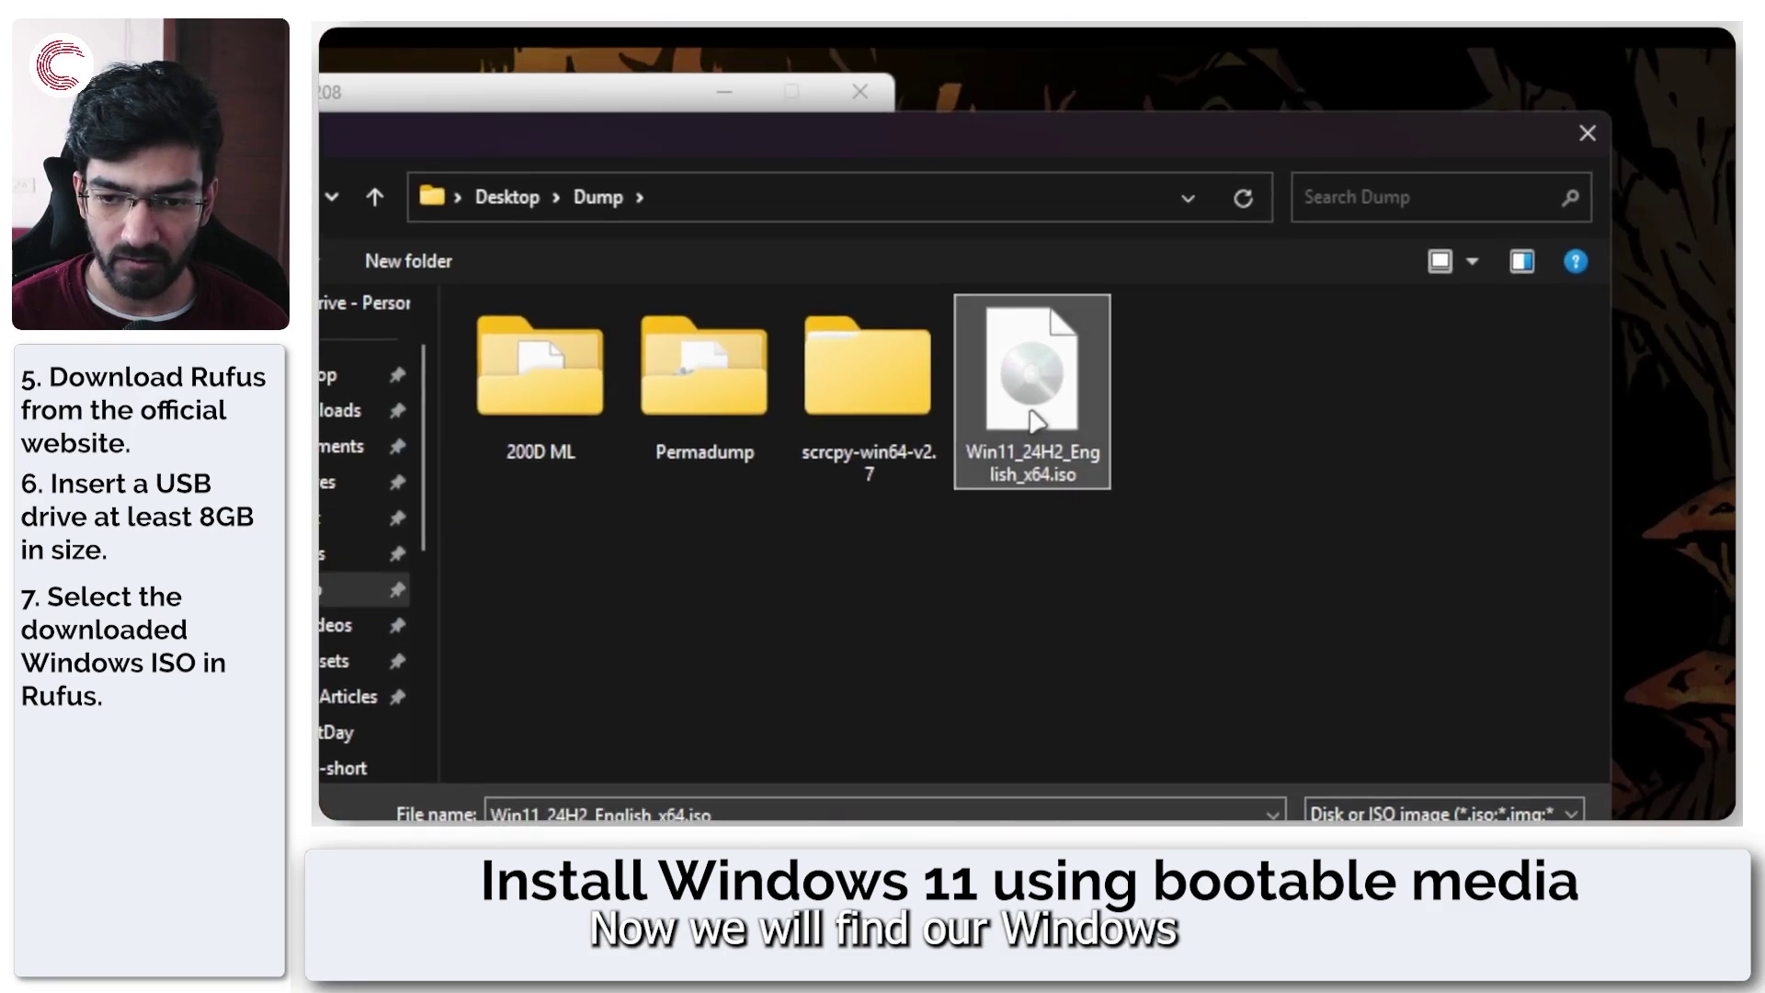
{"action": "double_click", "coordinate": [1046, 432]}
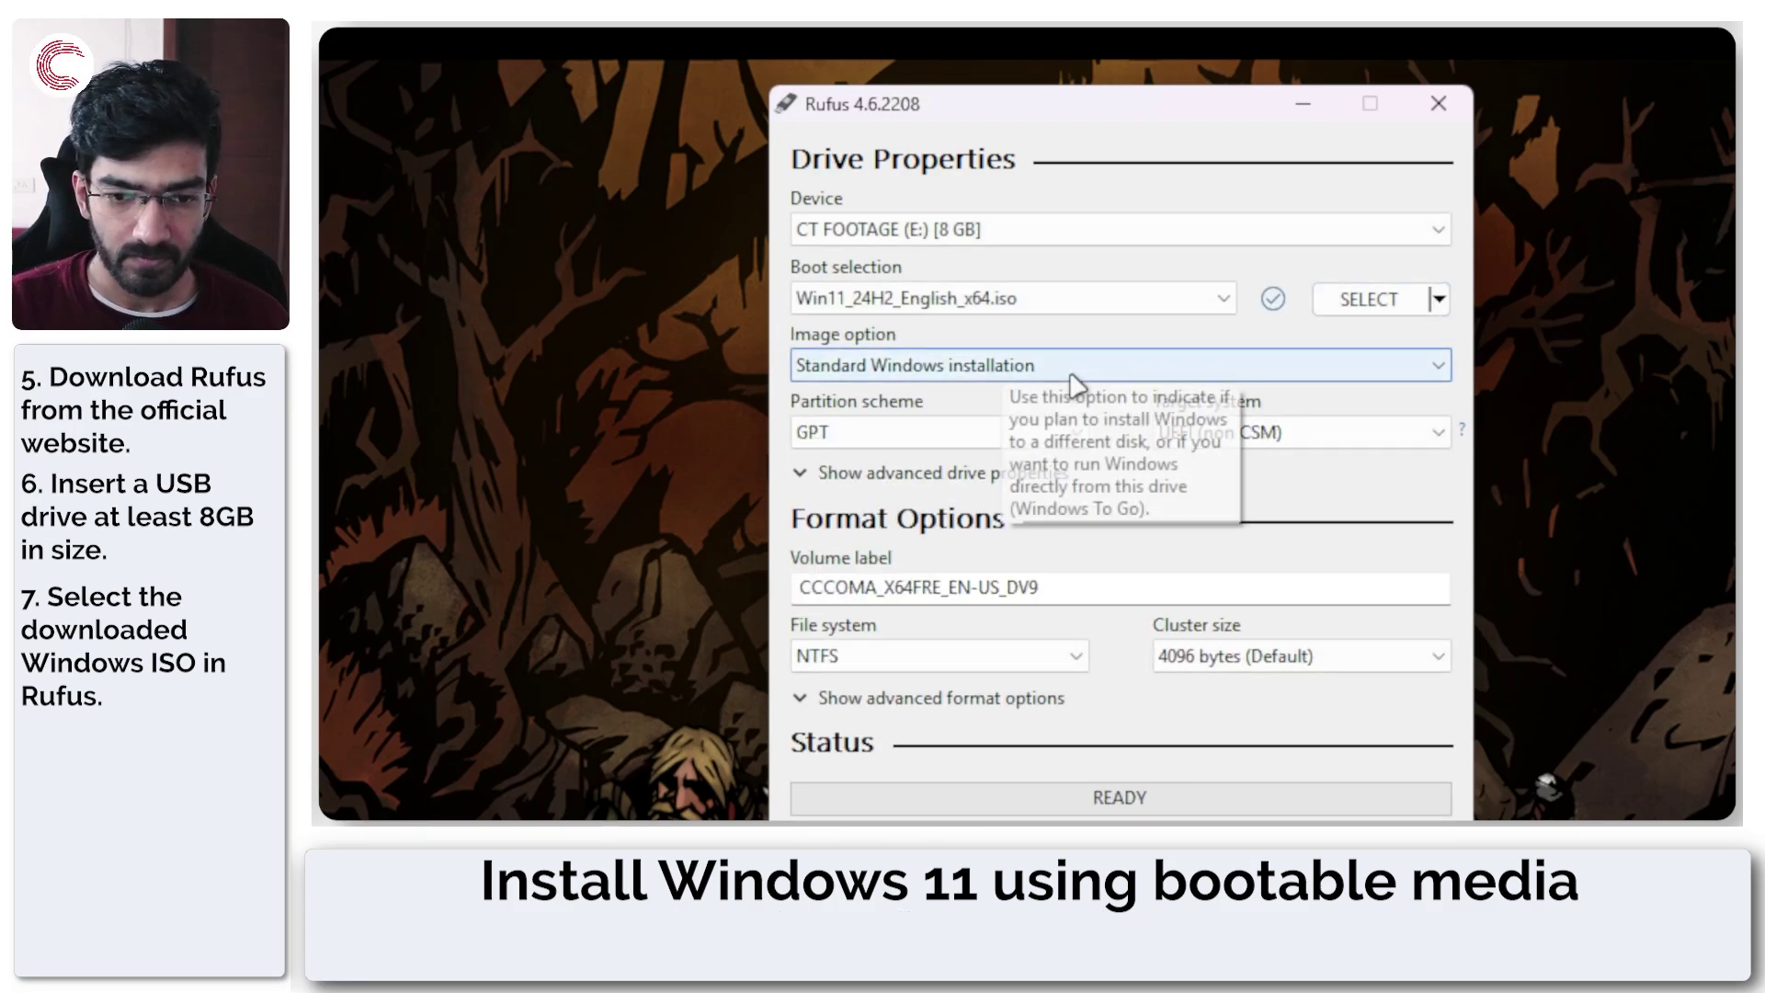
{"action": "left_click", "coordinate": [1138, 378]}
{"action": "left_click", "coordinate": [1133, 372]}
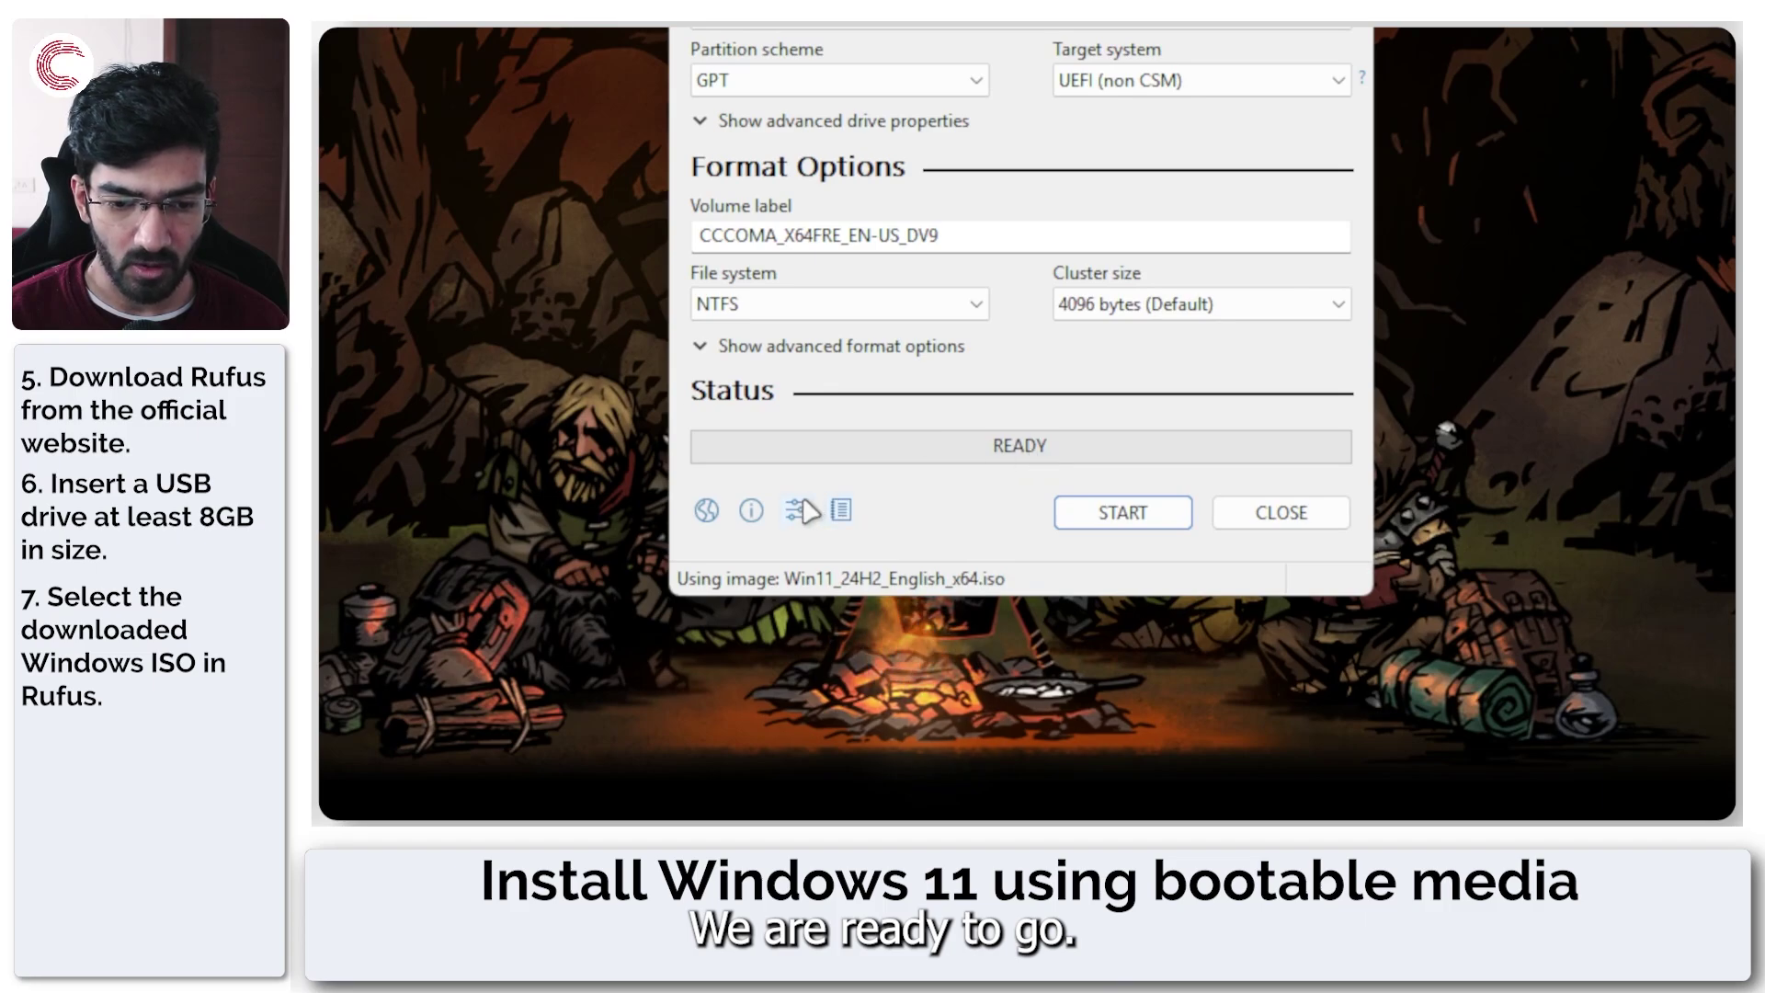
Start the USB creation, choosing to copy this user's regional options and skip privacy questions.
{"action": "left_click", "coordinate": [1121, 515]}
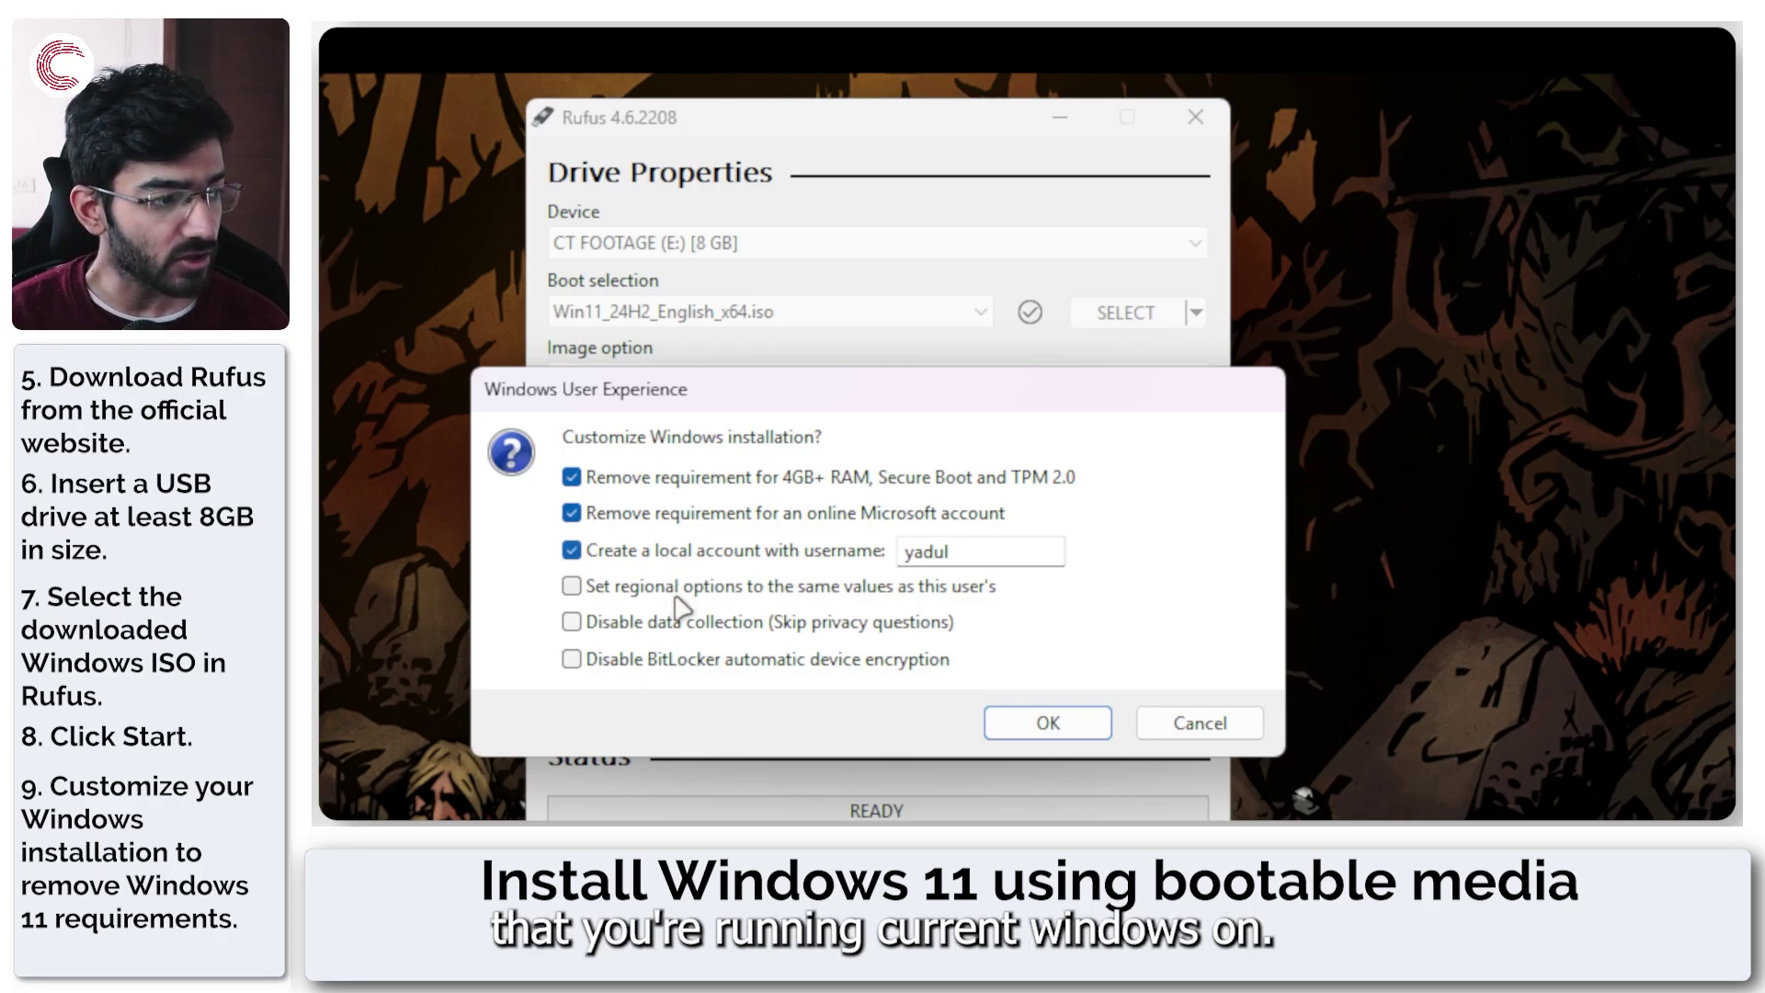
{"action": "left_click", "coordinate": [676, 593]}
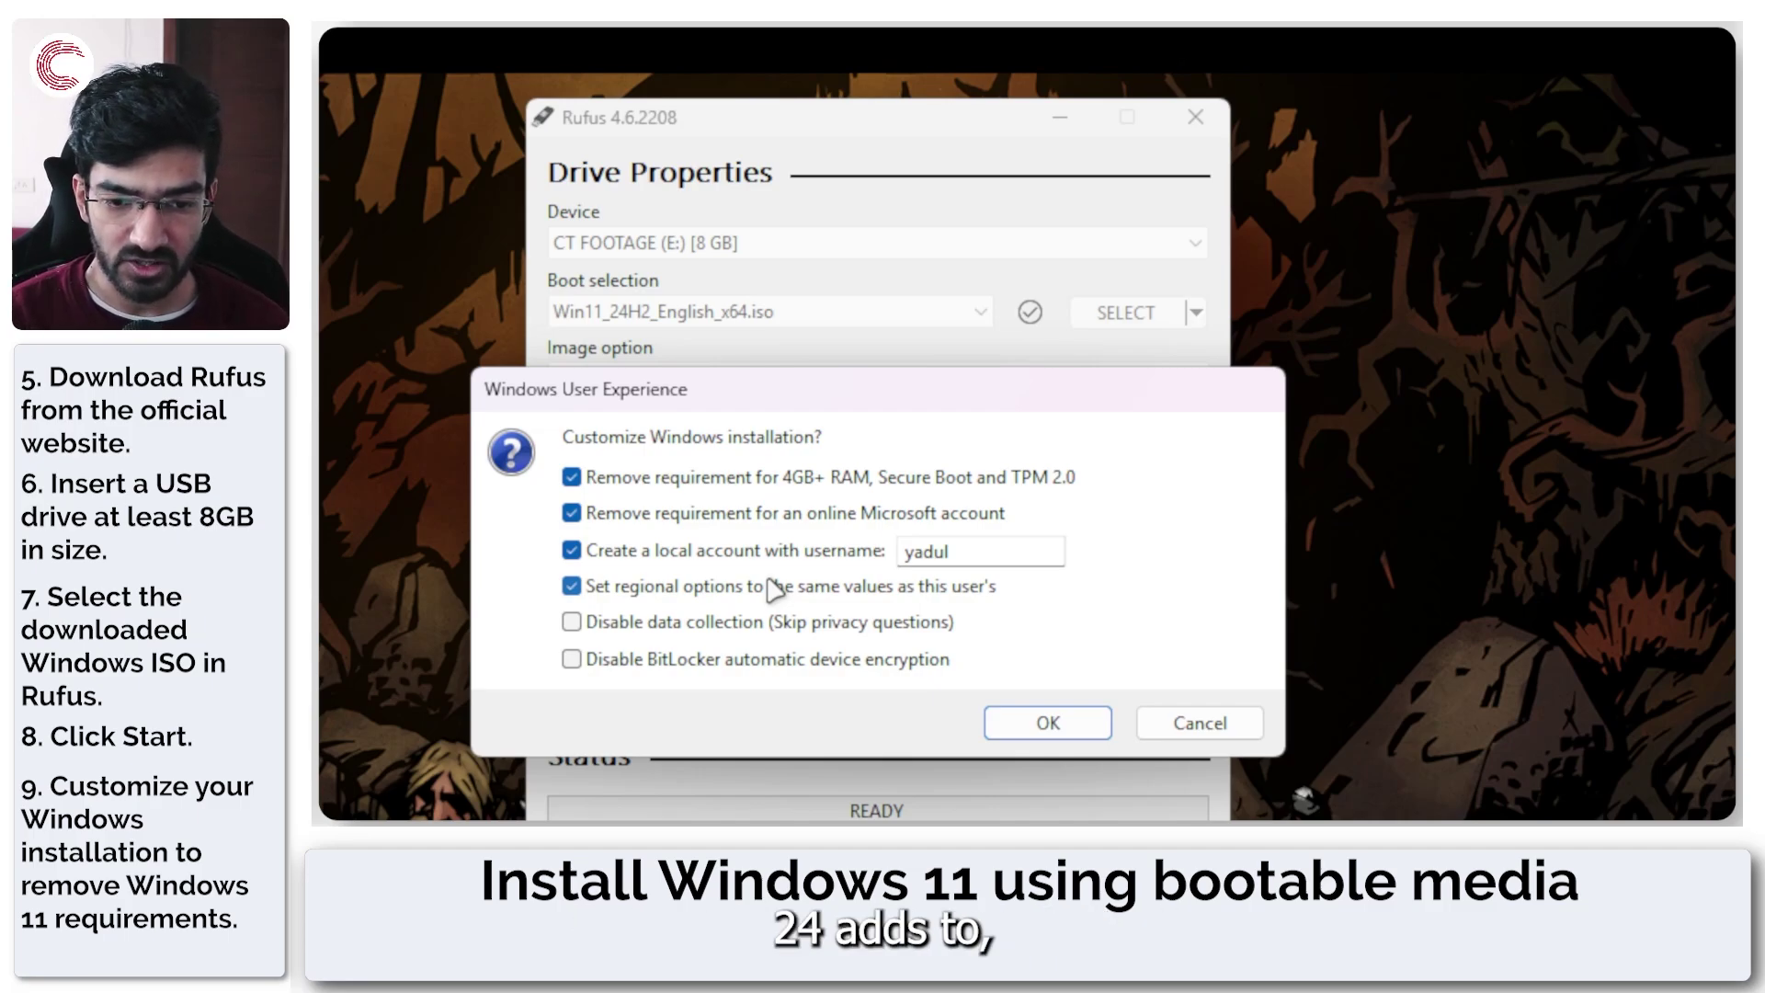
{"action": "left_click", "coordinate": [653, 624]}
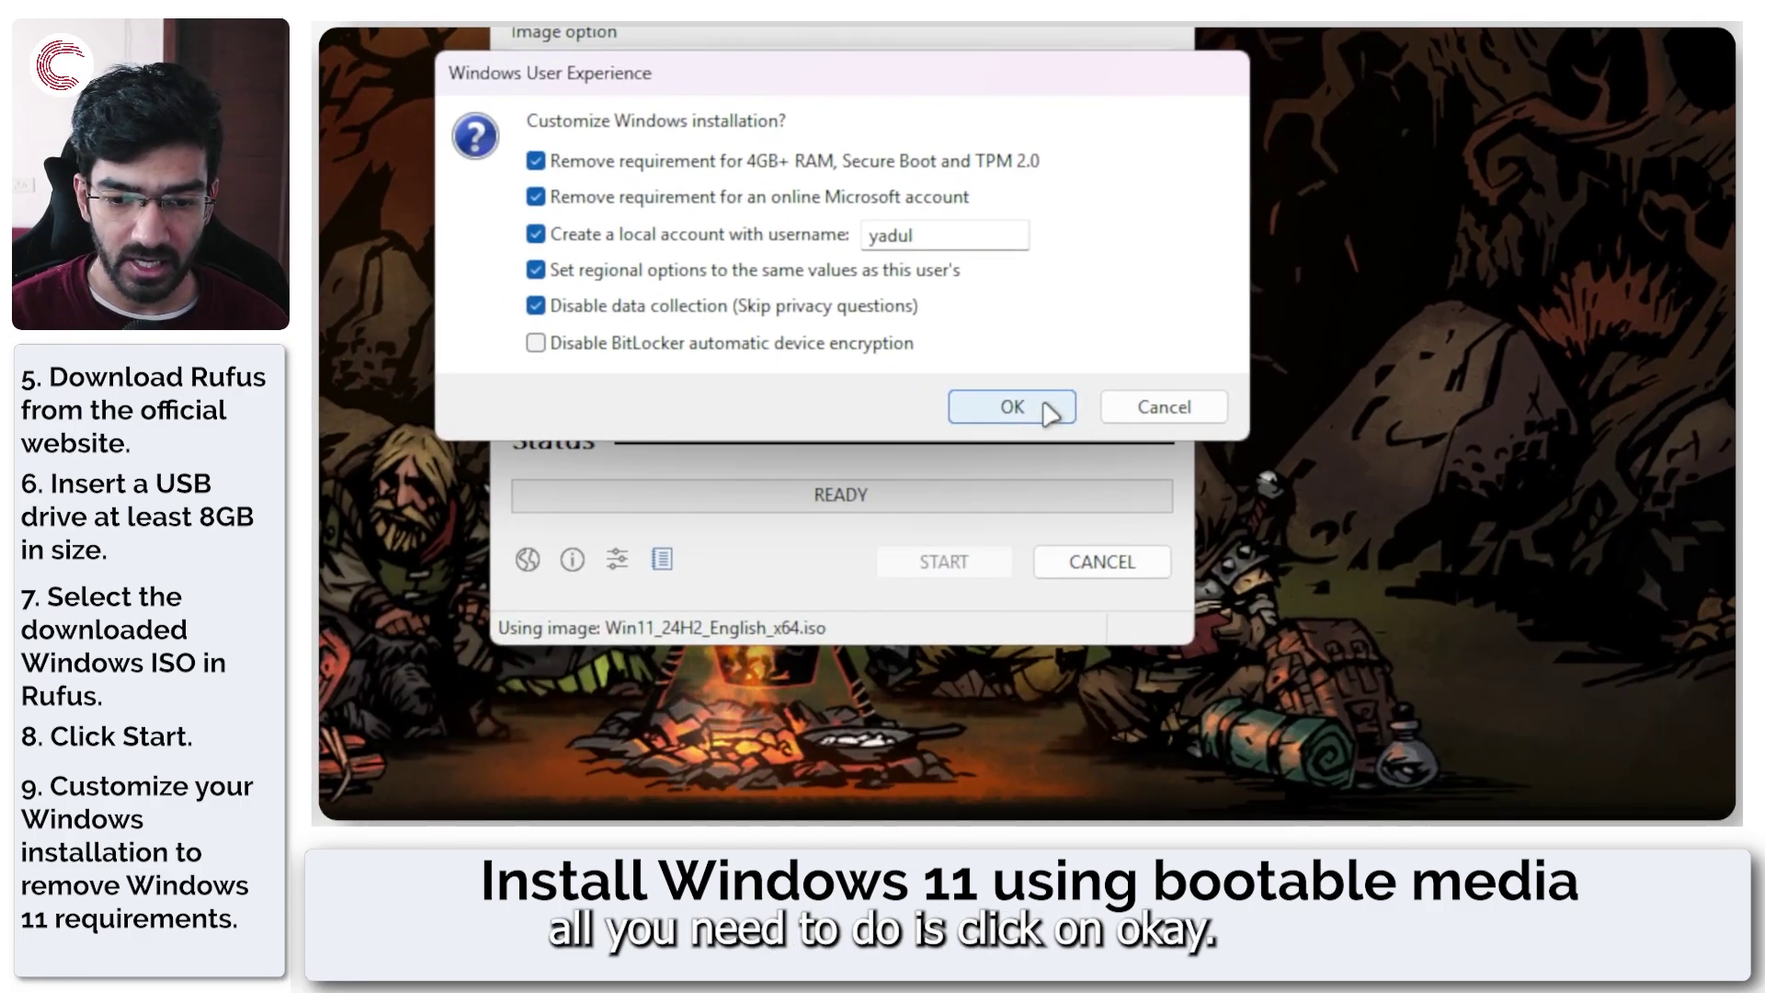
{"action": "left_click", "coordinate": [1048, 723]}
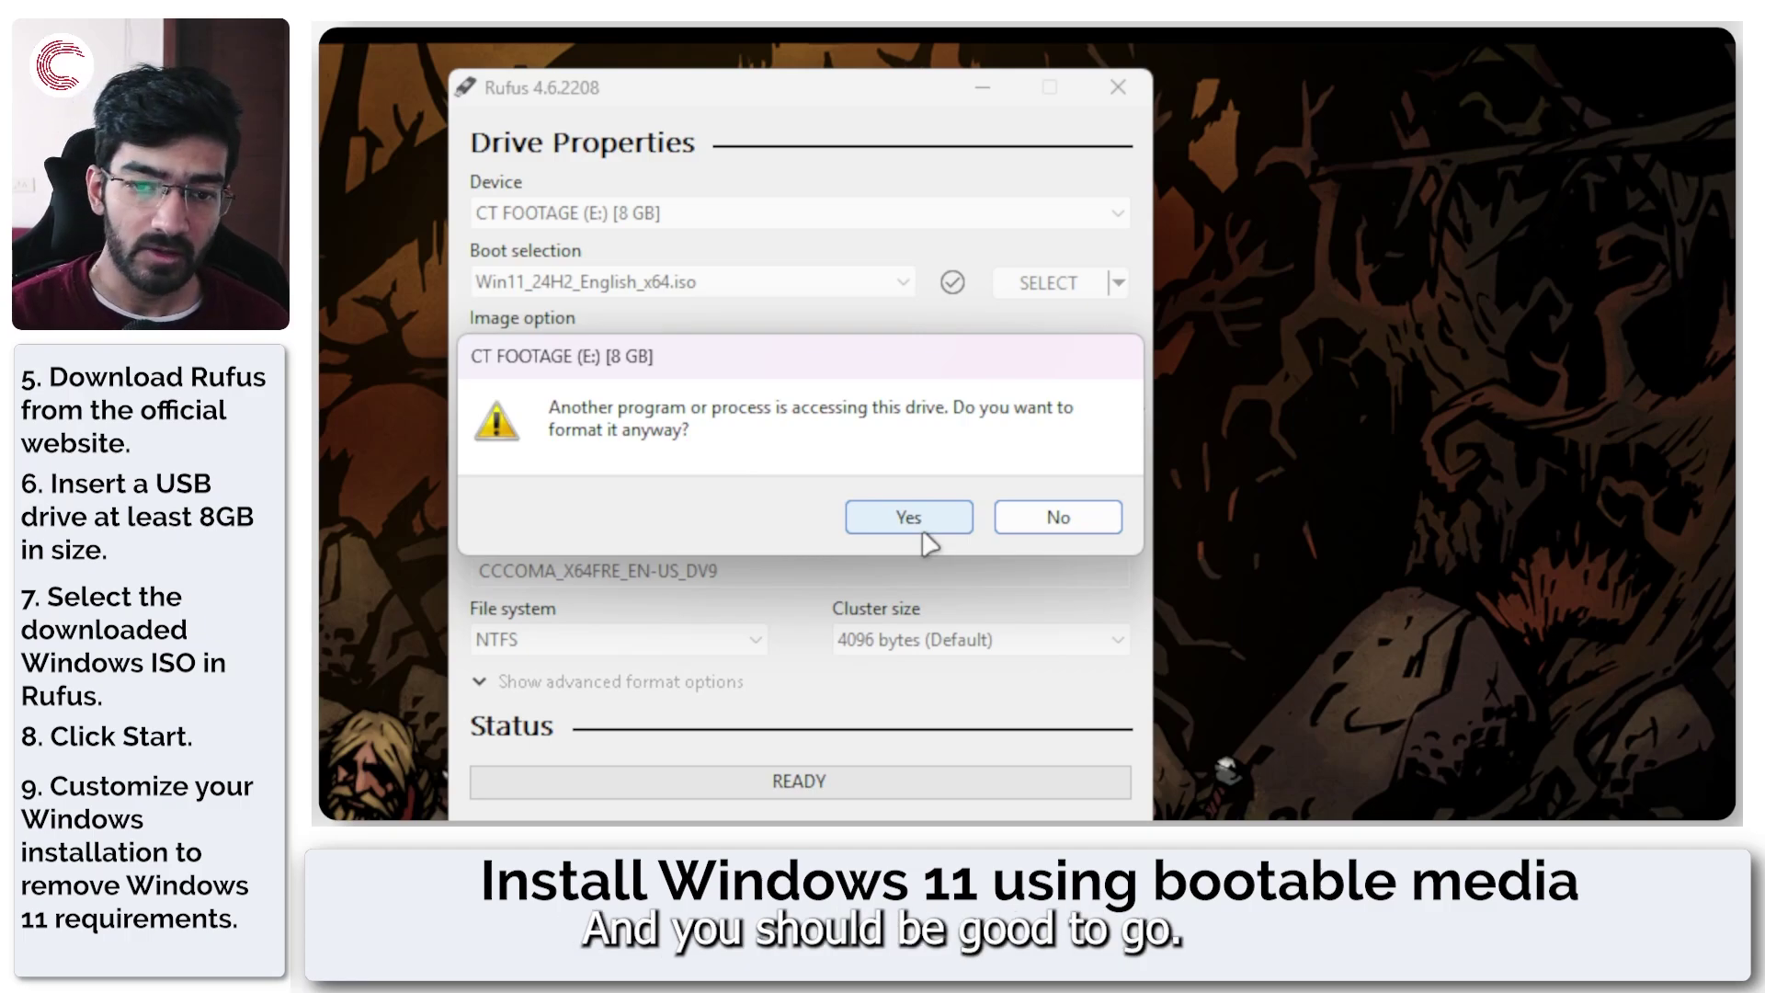
Answer the 'format it anyway?' warning about the busy CT FOOTAGE (E:) drive.
{"action": "left_click", "coordinate": [1062, 520]}
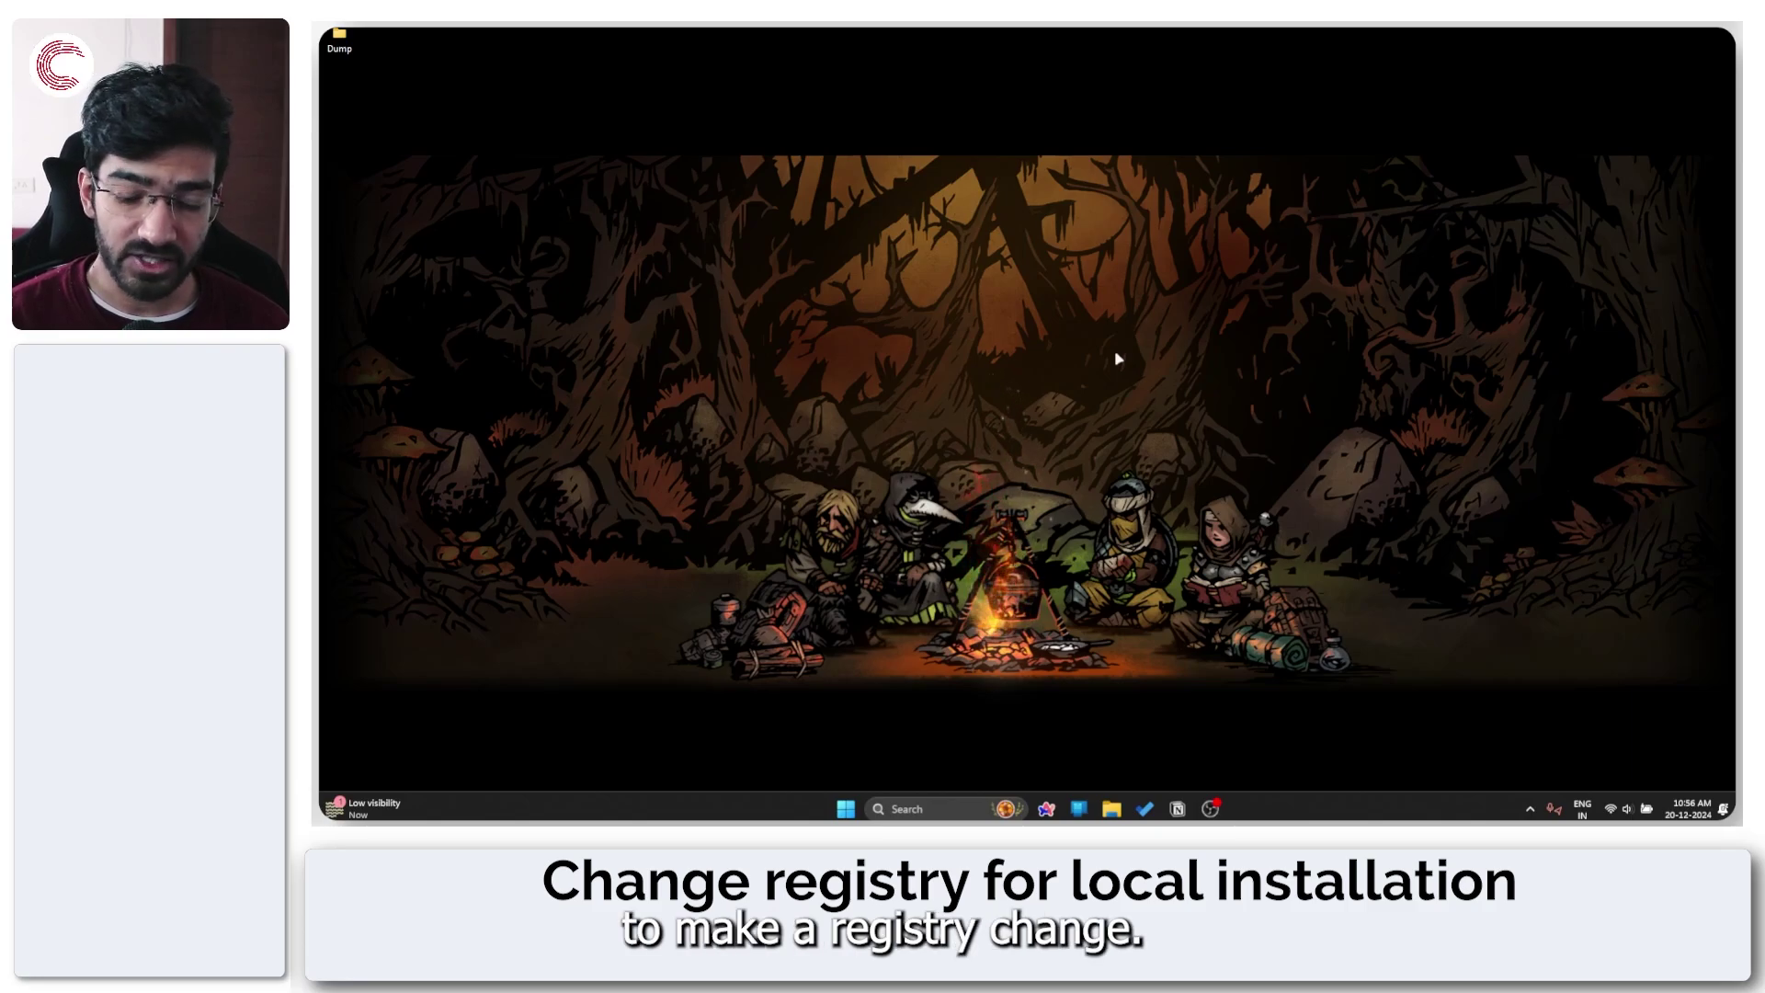
Launch regedit from the Run prompt and jump to HKEY_LOCAL_MACHINE via the address bar.
{"action": "key", "text": "super+r"}
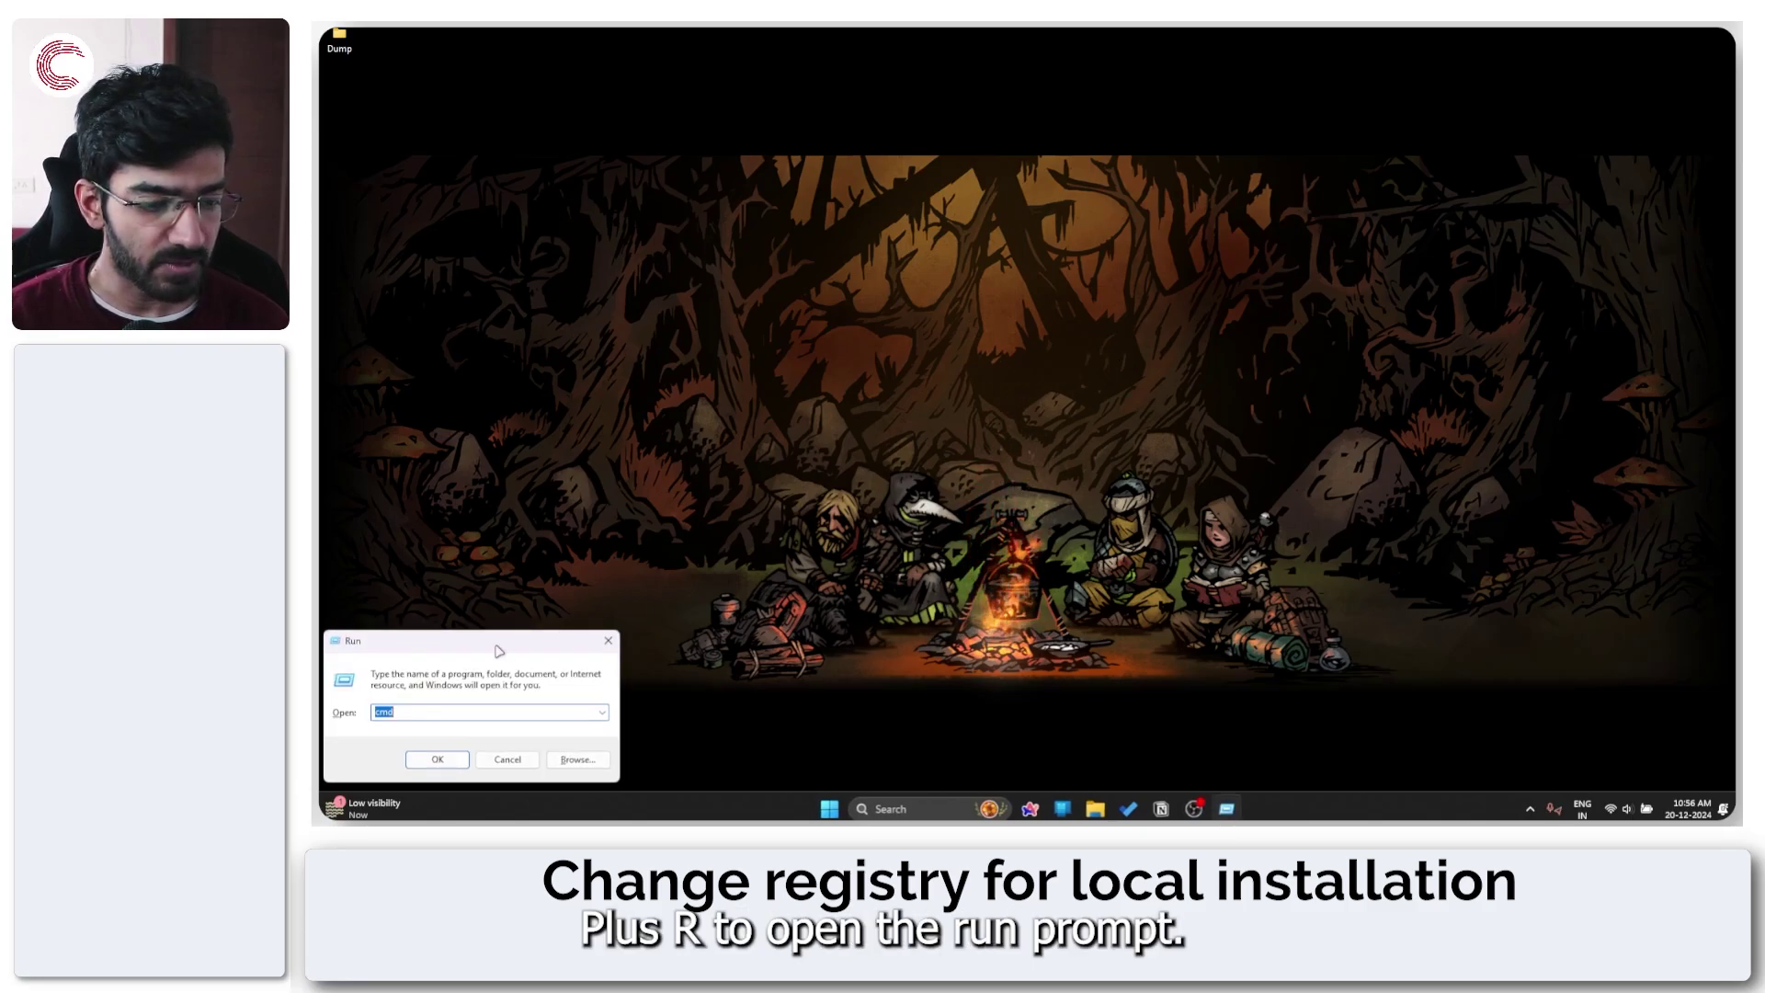
{"action": "left_click_drag", "start_coordinate": [499, 651], "coordinate": [1068, 230]}
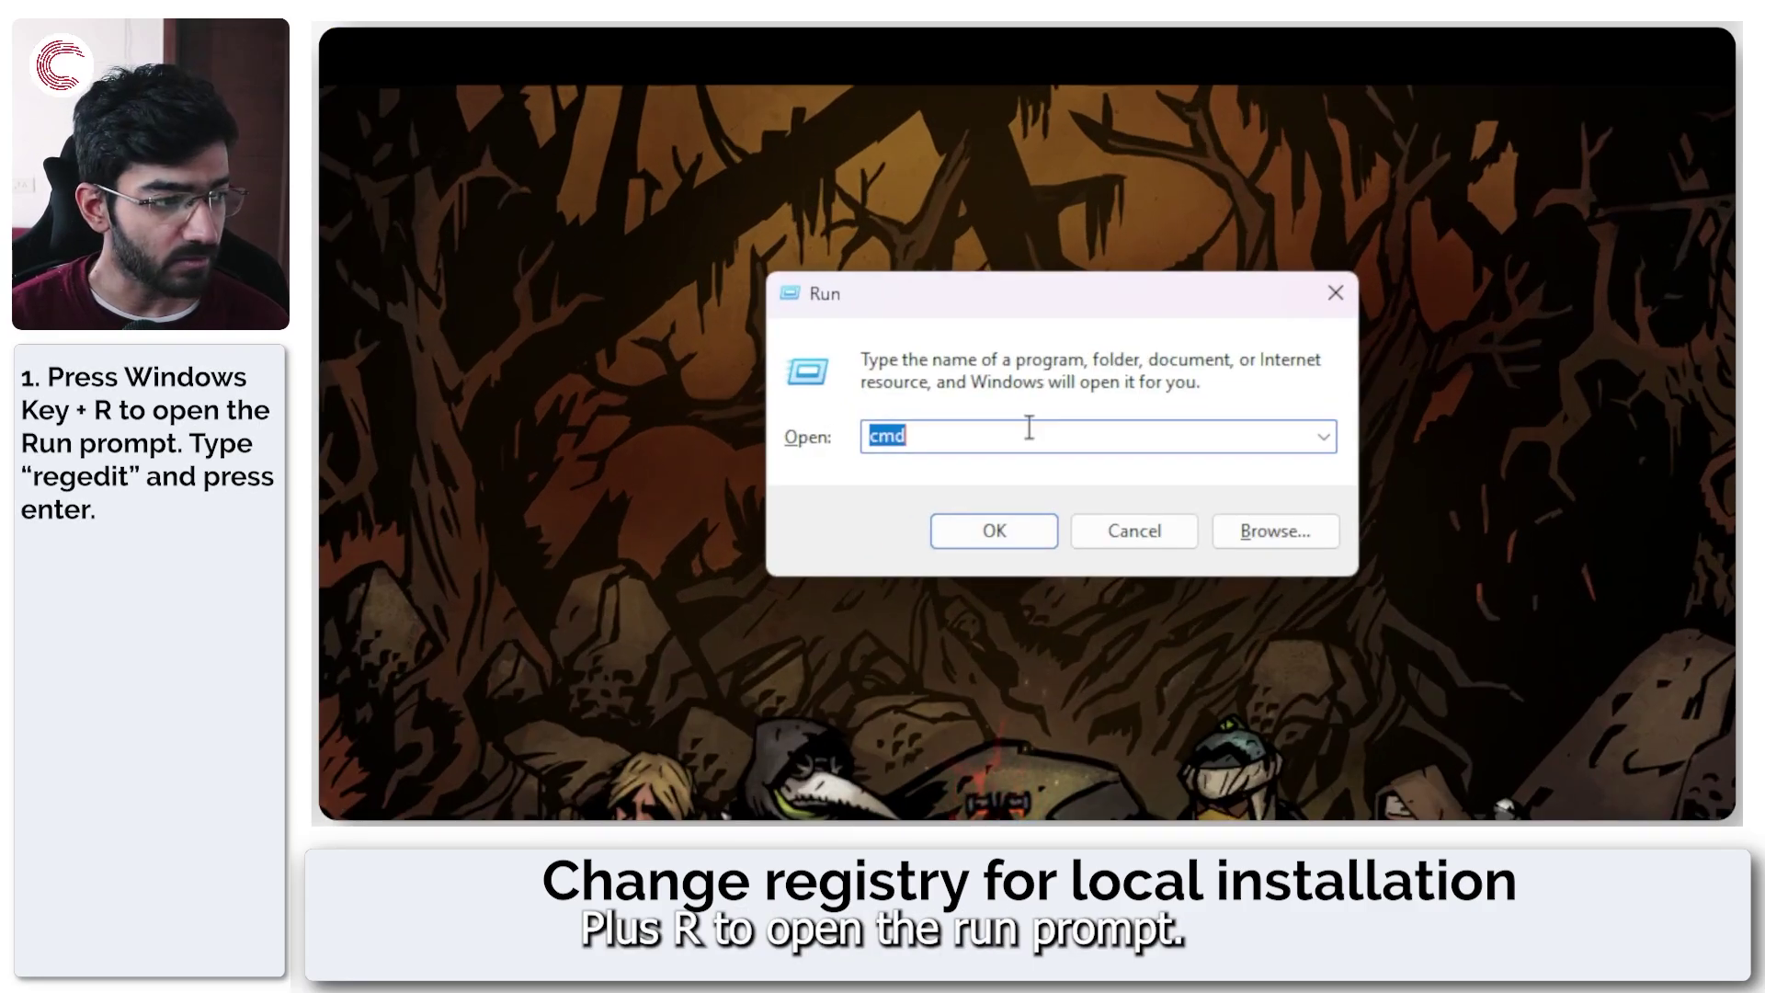
{"action": "type", "text": "regedit"}
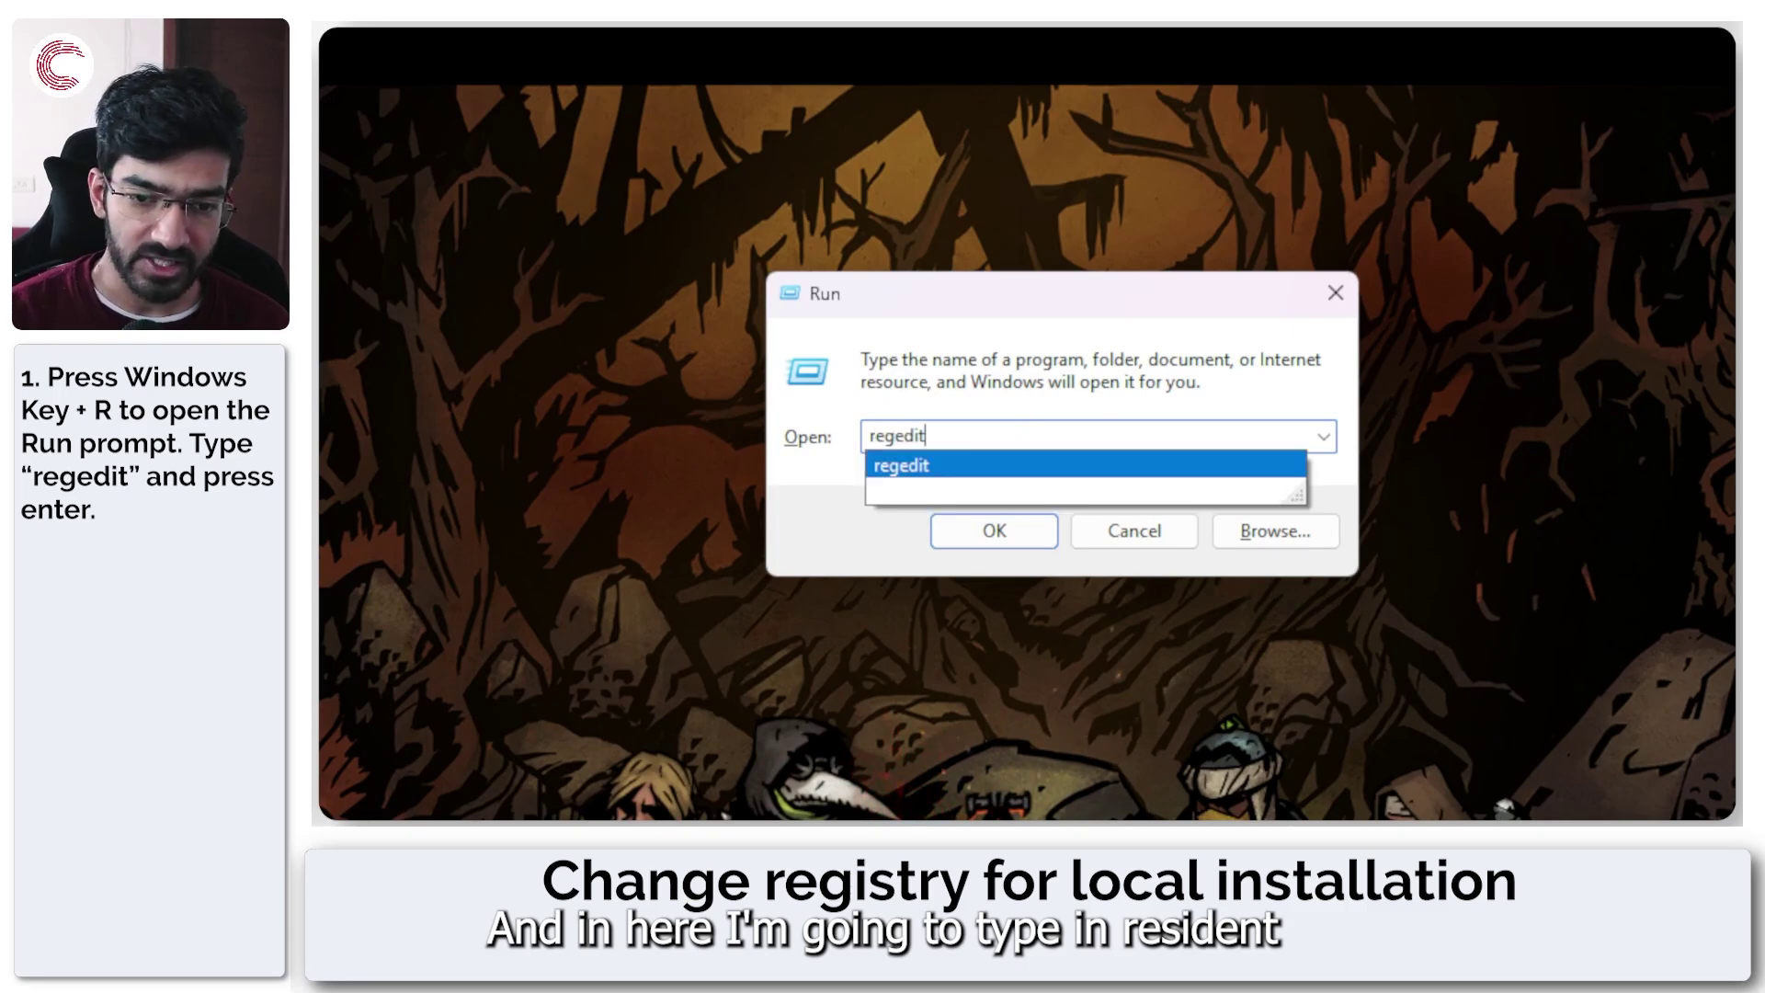
{"action": "key", "text": "Return"}
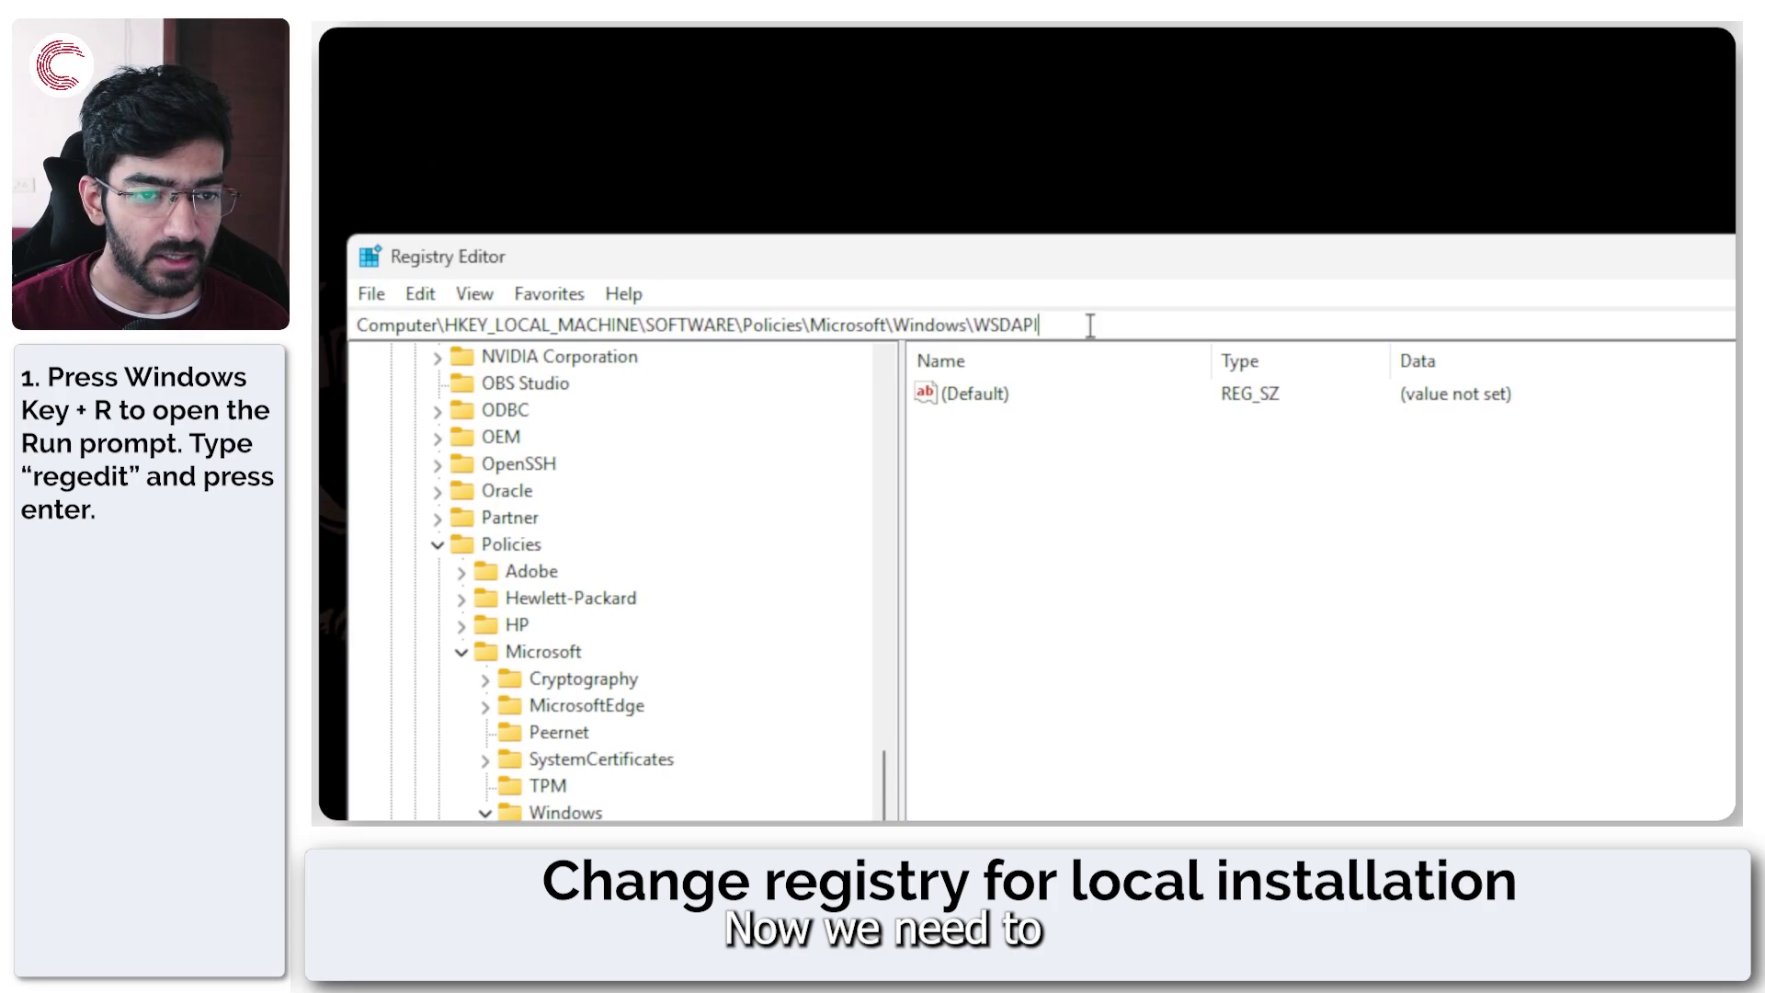
{"action": "left_click_drag", "start_coordinate": [1090, 326], "coordinate": [642, 309]}
{"action": "key", "text": "BackSpace"}
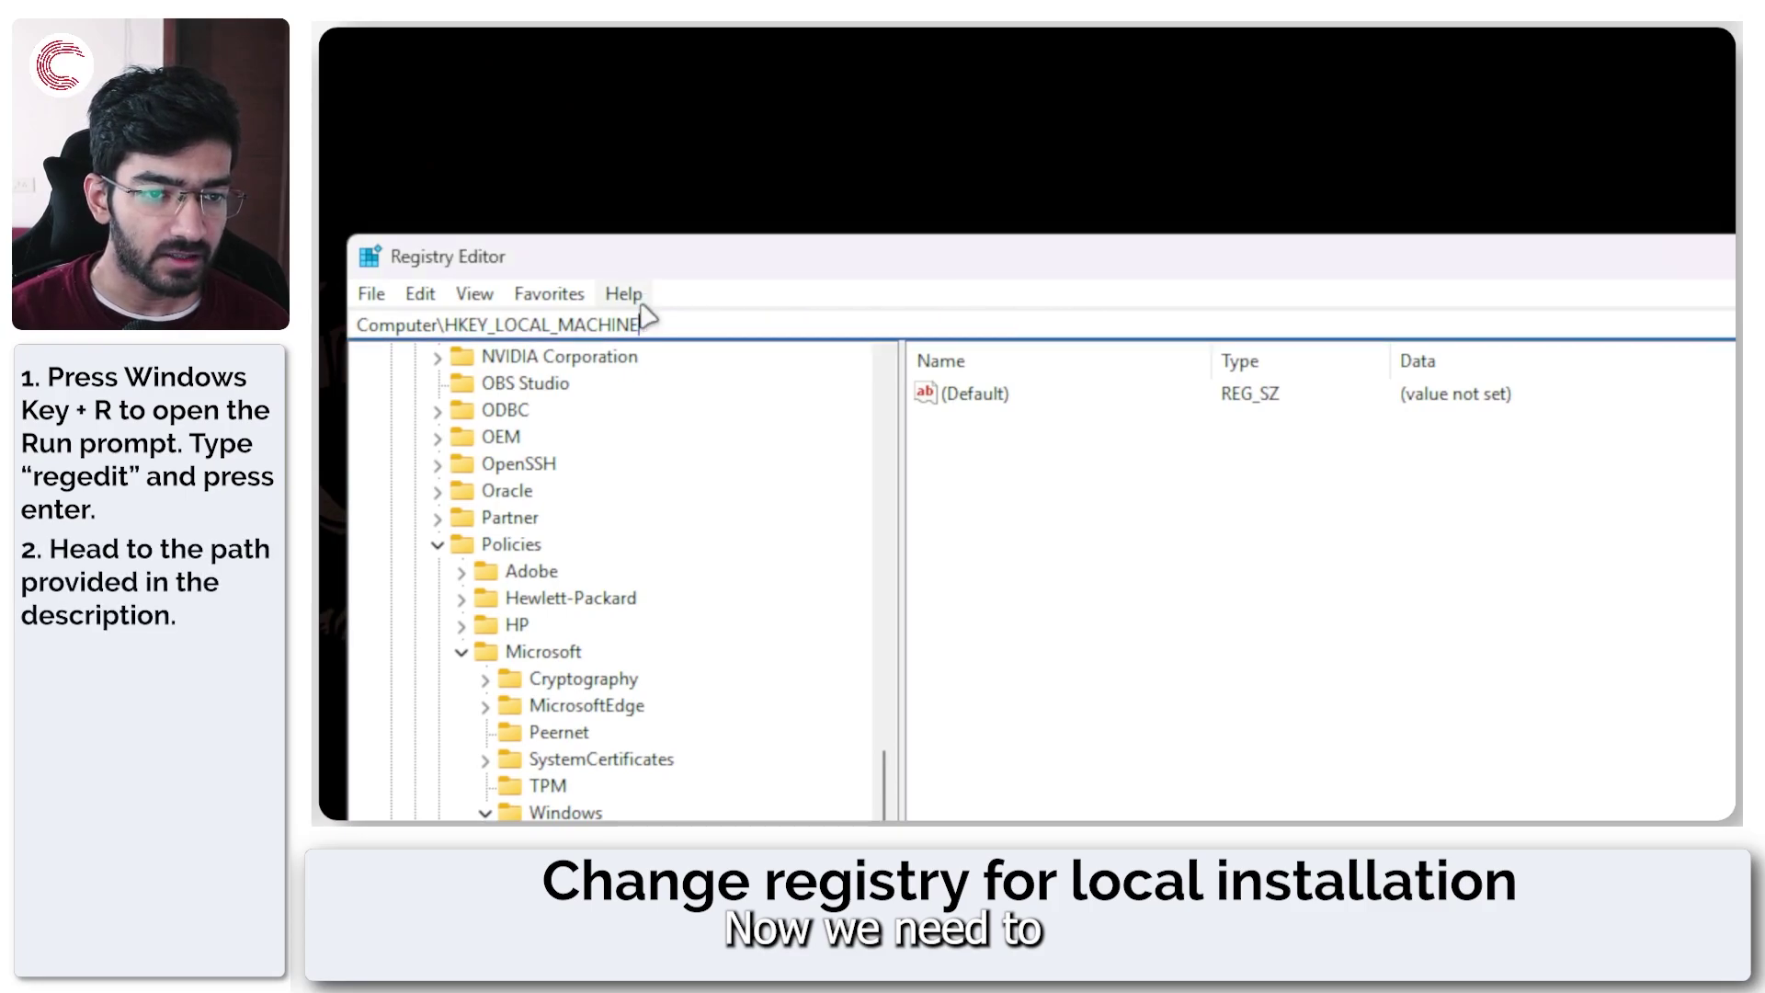
{"action": "key", "text": "Return"}
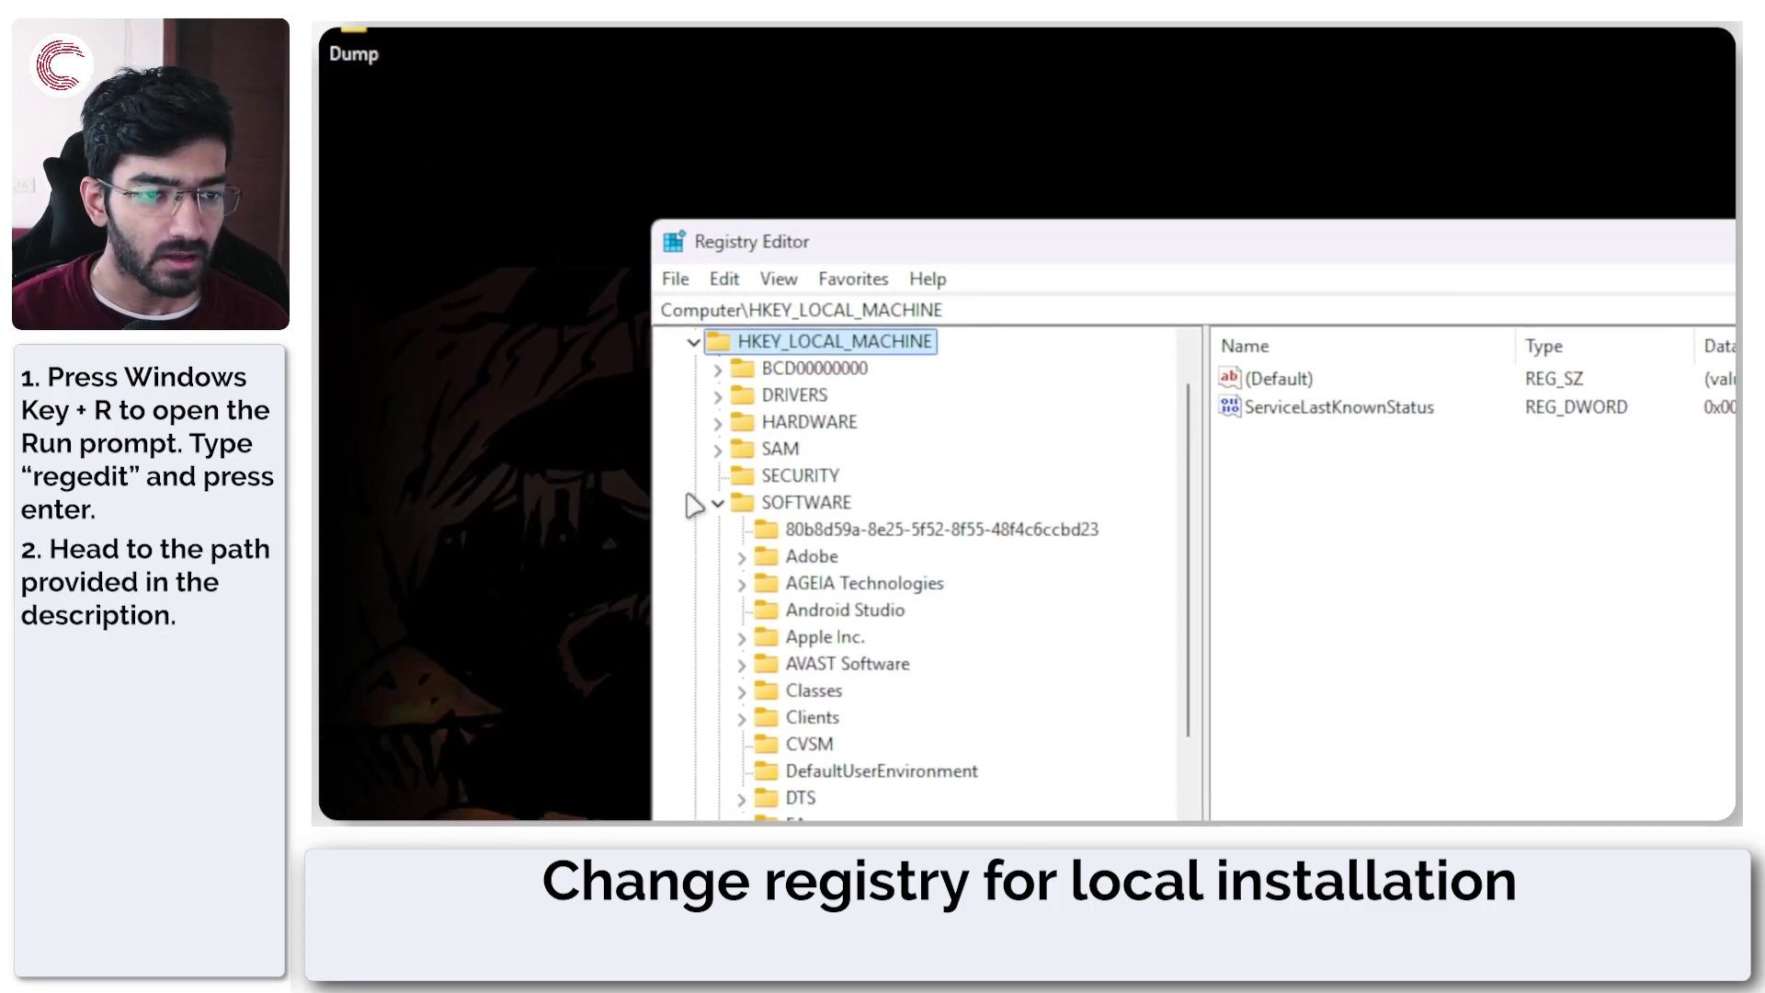
Expand SYSTEM > Setup and open the MoSetup key.
{"action": "left_click", "coordinate": [414, 517]}
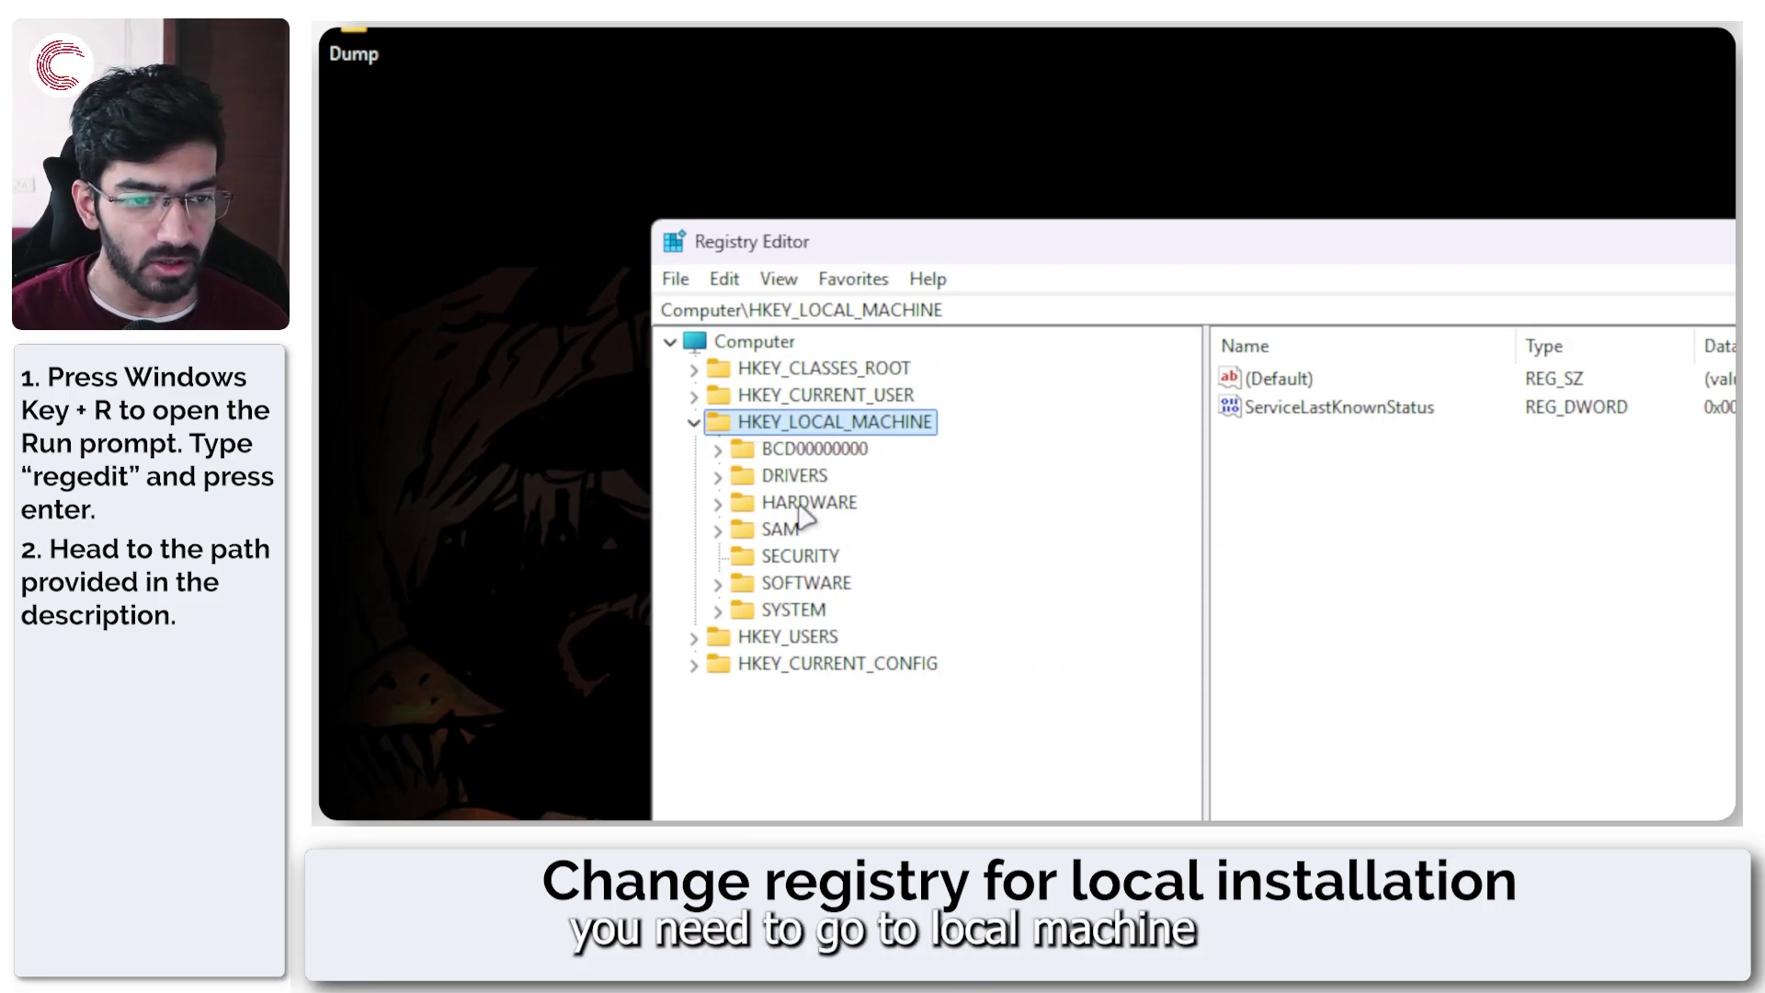
{"action": "double_click", "coordinate": [792, 611]}
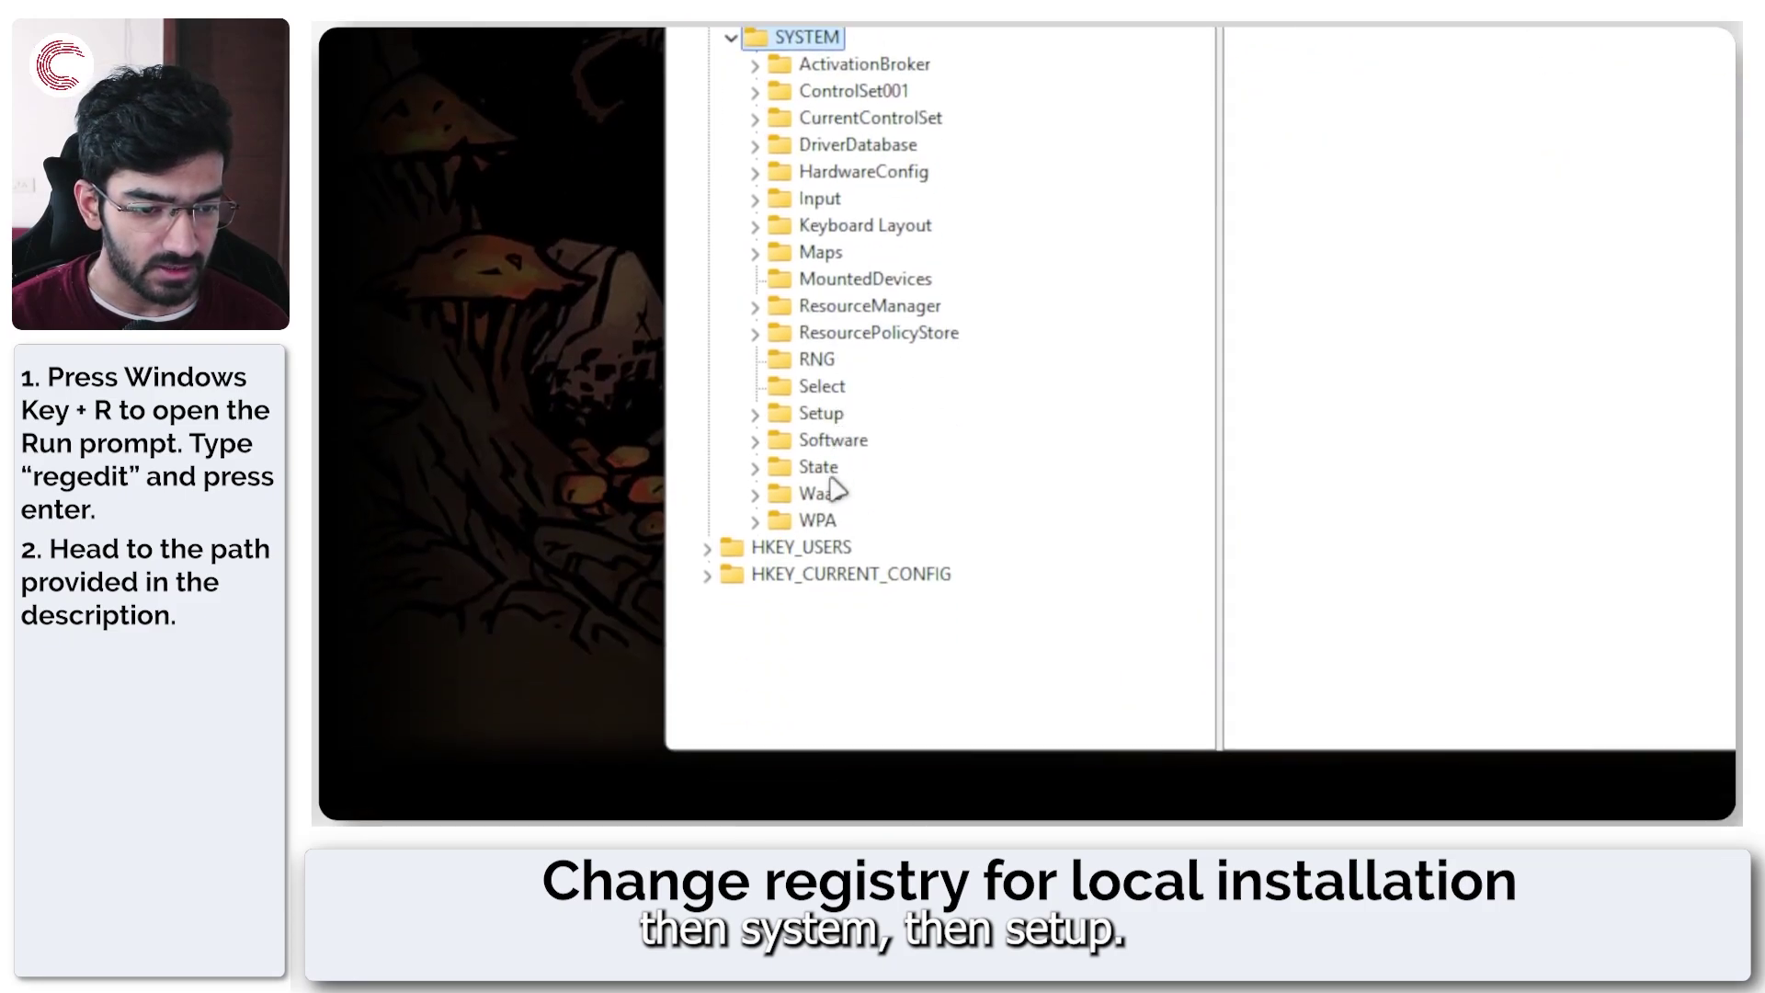
{"action": "left_click", "coordinate": [827, 393]}
{"action": "double_click", "coordinate": [804, 415]}
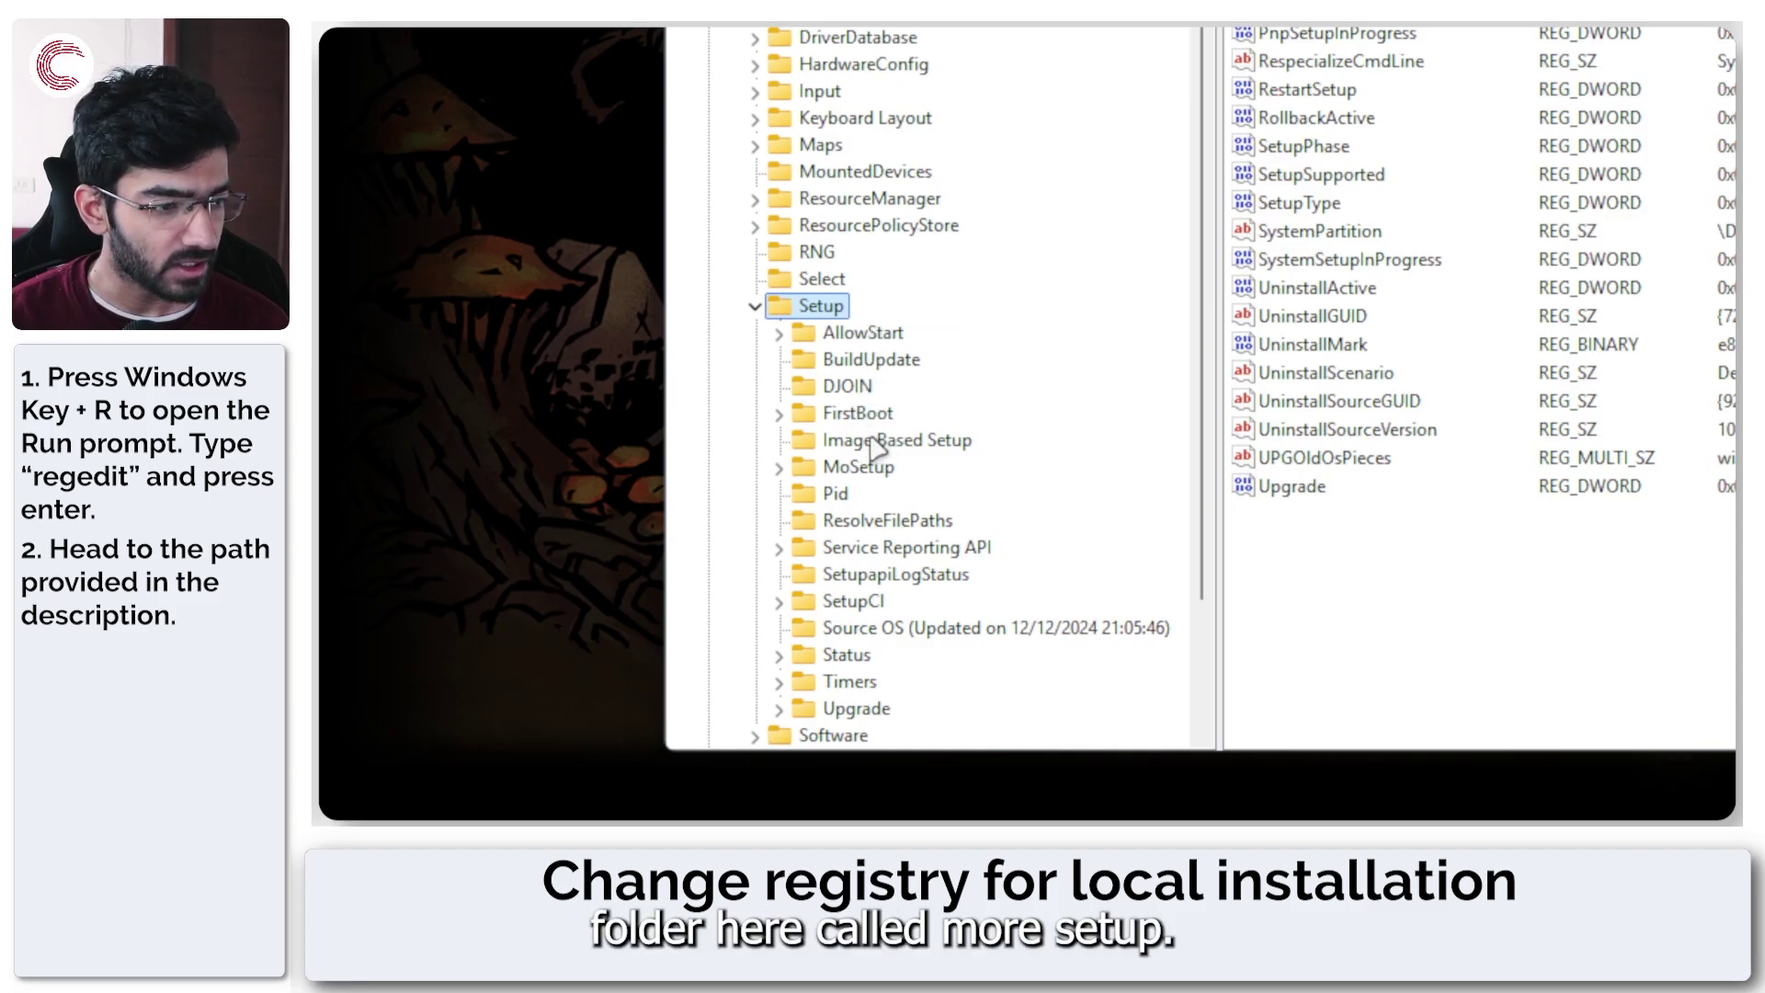
{"action": "scroll", "coordinate": [874, 448], "scroll_direction": "down", "scroll_amount": 1}
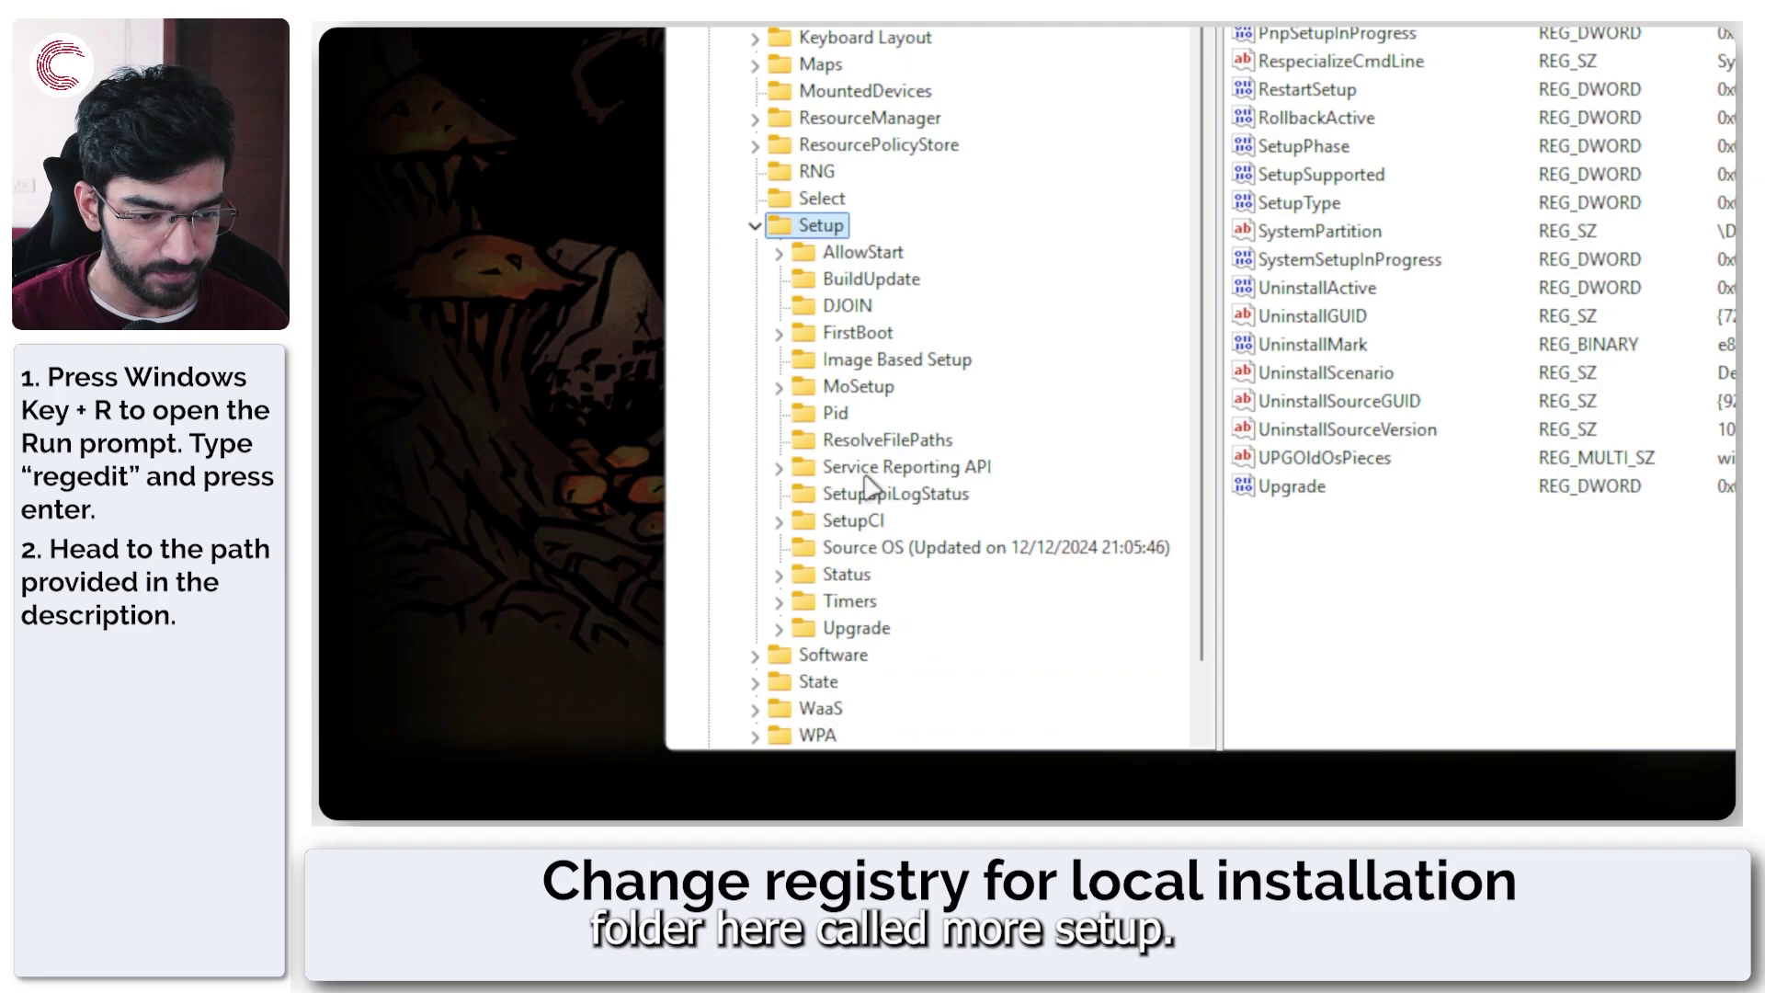
{"action": "left_click", "coordinate": [855, 388]}
{"action": "double_click", "coordinate": [846, 392]}
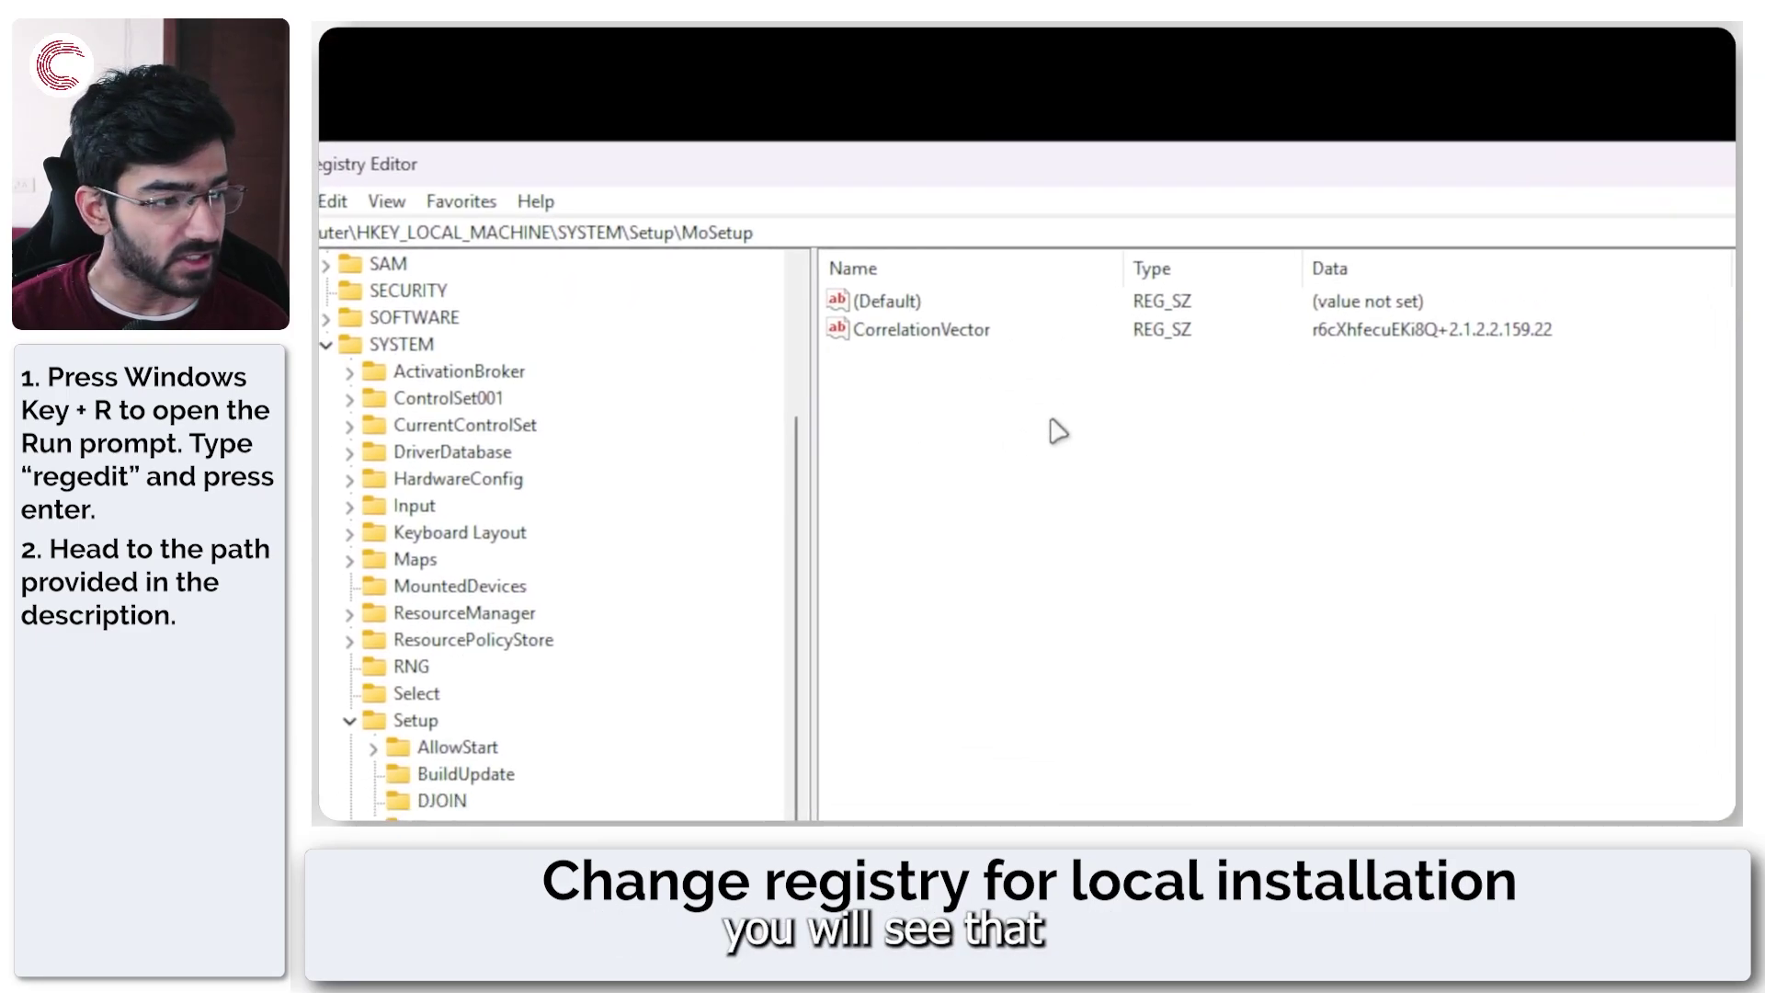
Create a new DWORD (32-bit) value named AllowUpgradesWithUnsupportedTPMOrCPU under MoSetup.
{"action": "right_click", "coordinate": [912, 406]}
{"action": "mouse_move", "coordinate": [1017, 414]}
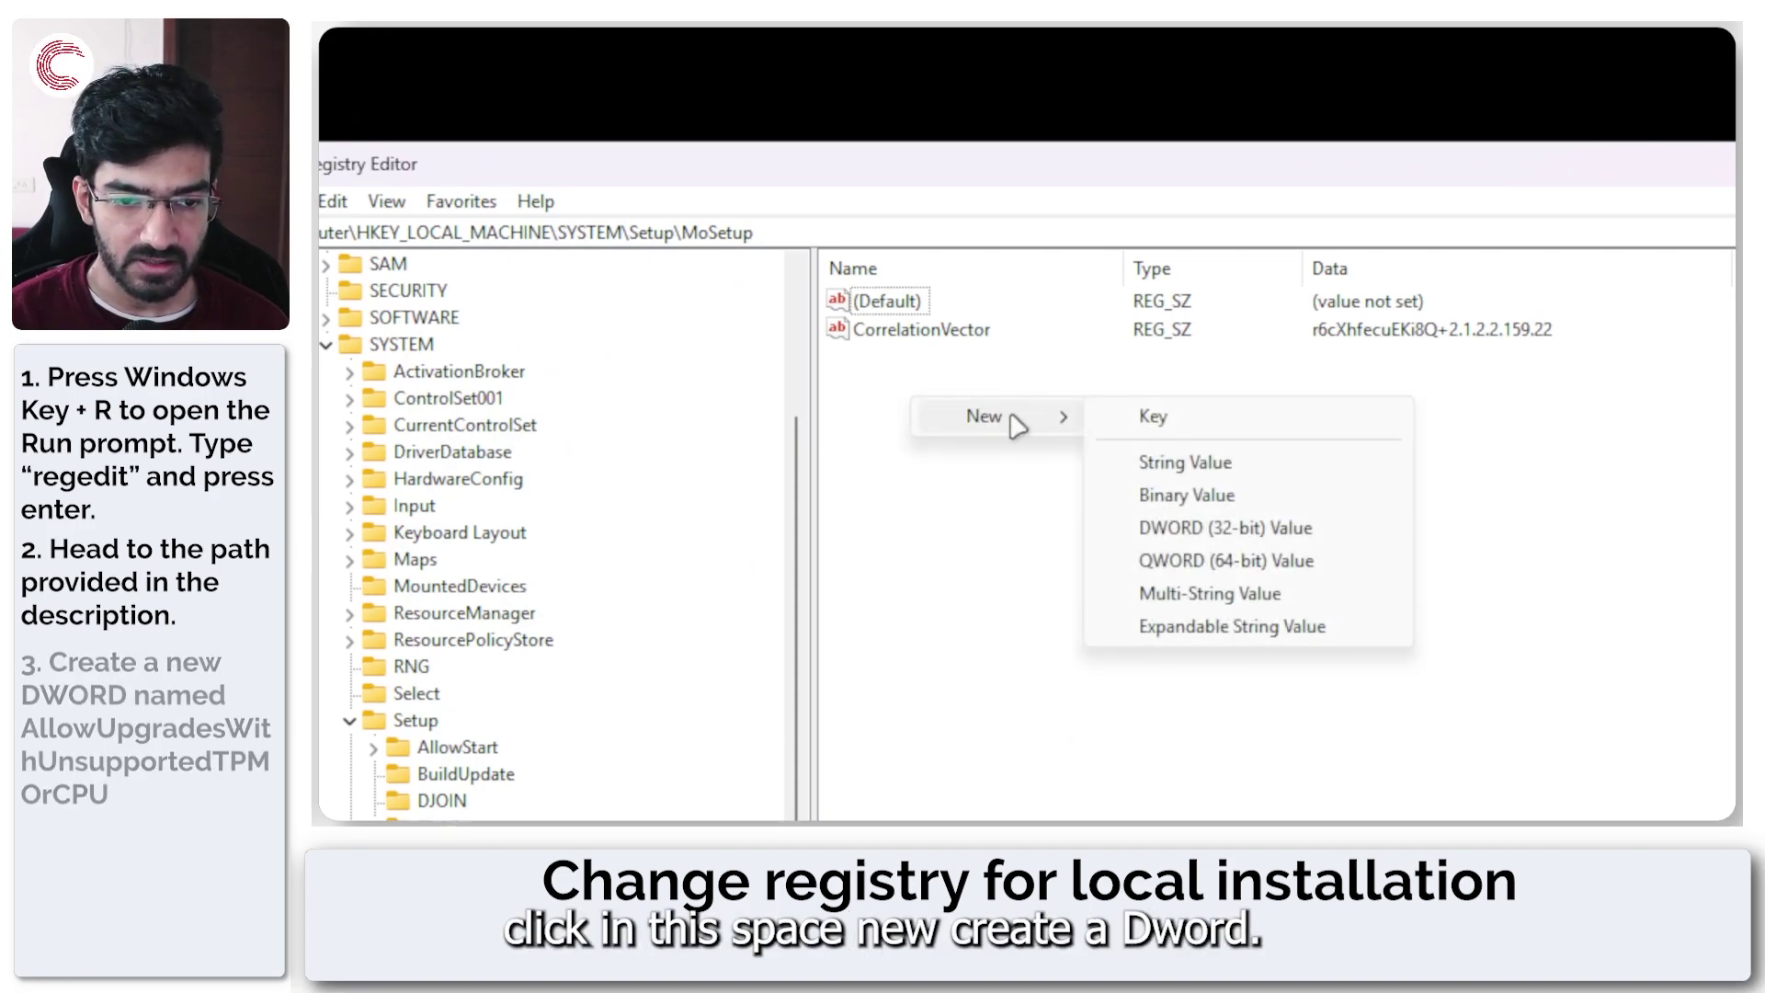
{"action": "left_click", "coordinate": [1215, 530]}
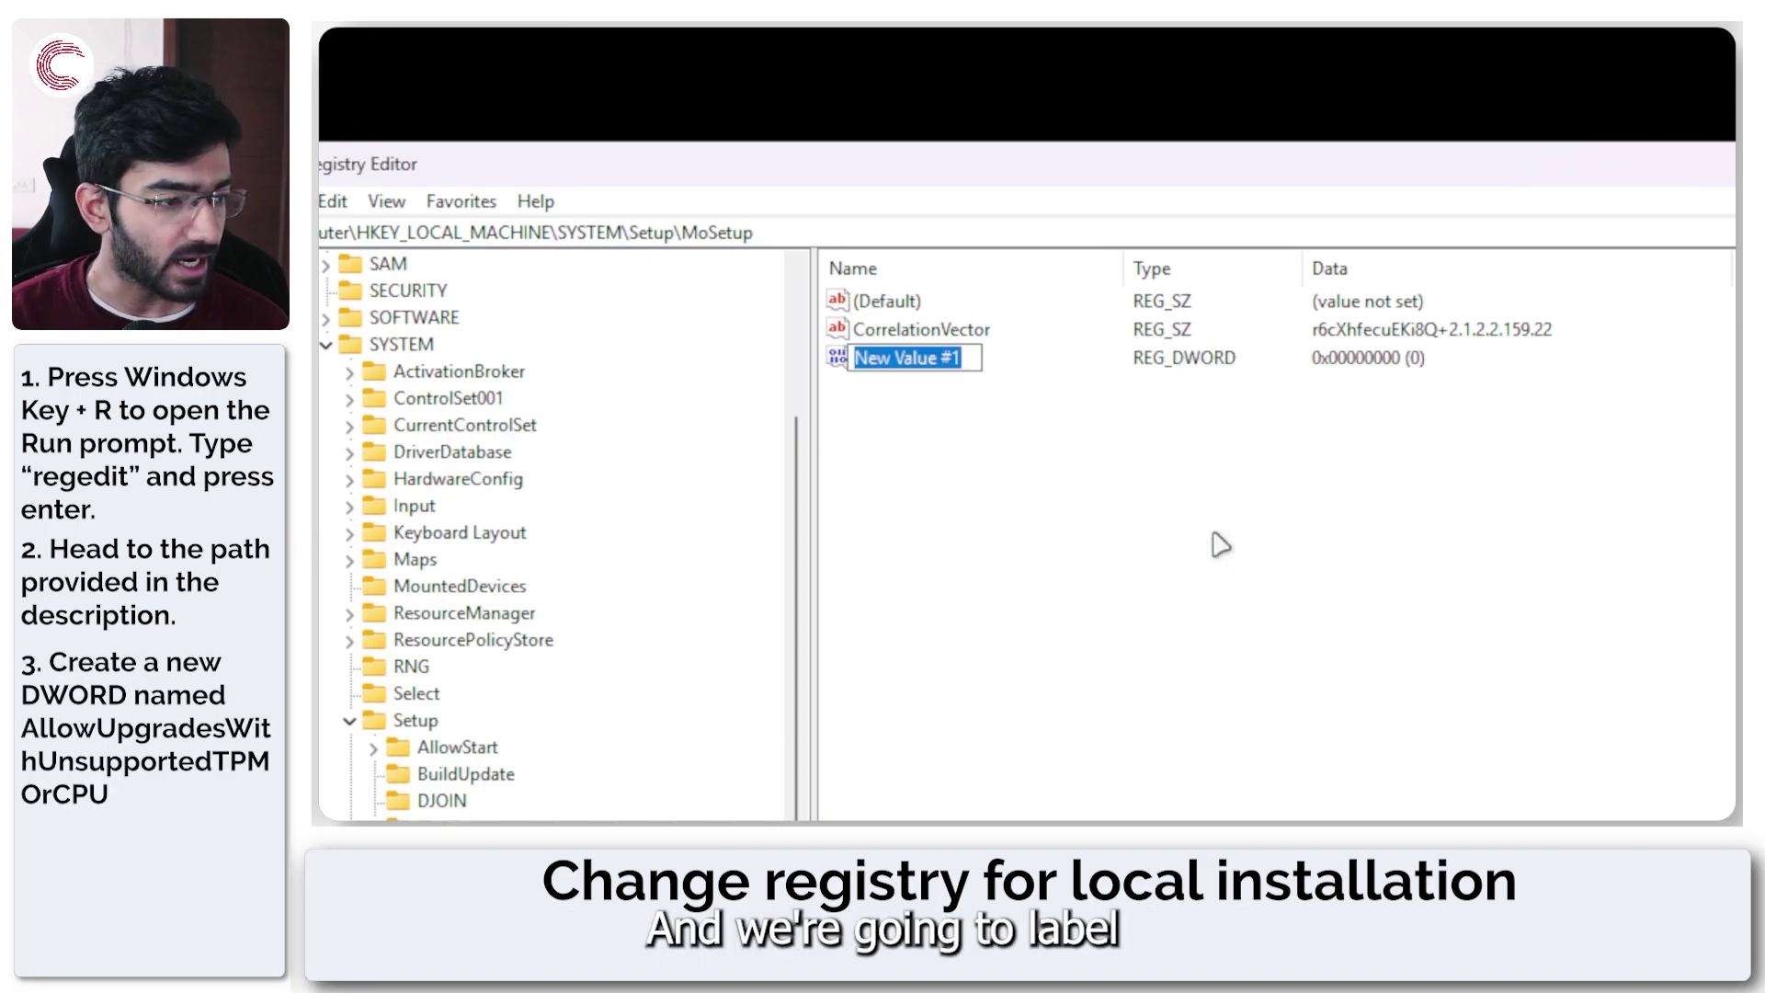
{"action": "type", "text": "Allow"}
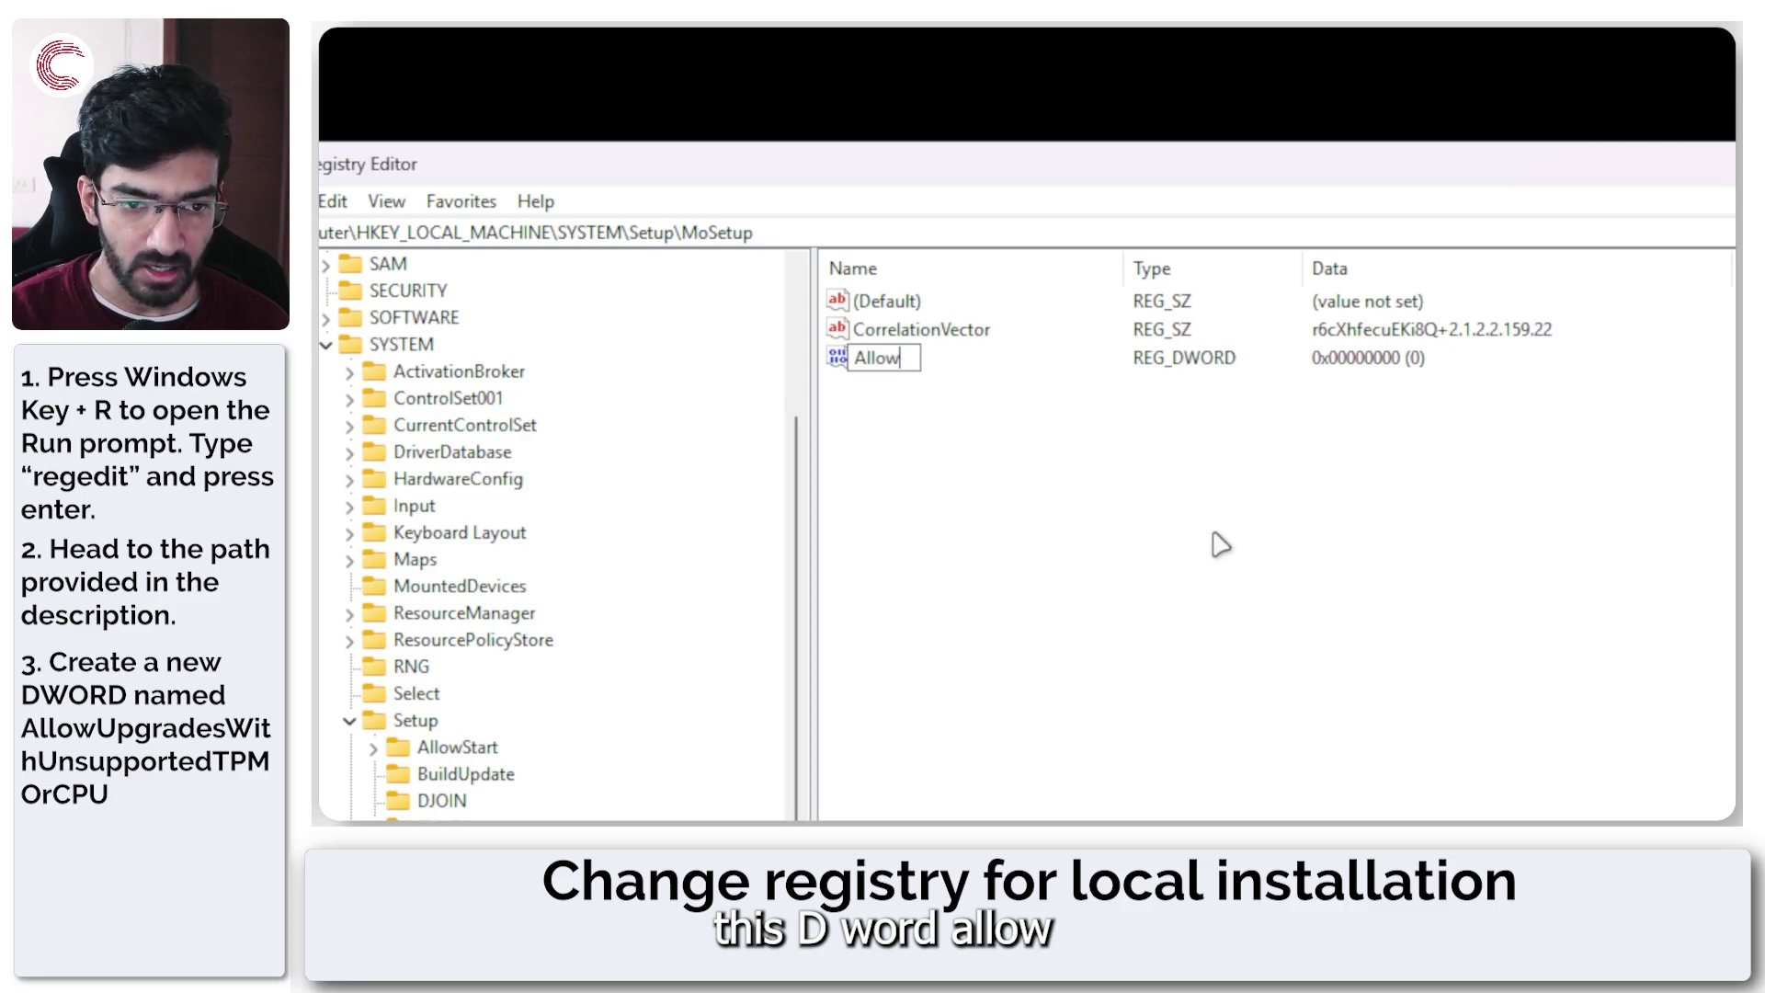
{"action": "type", "text": "Upgrades"}
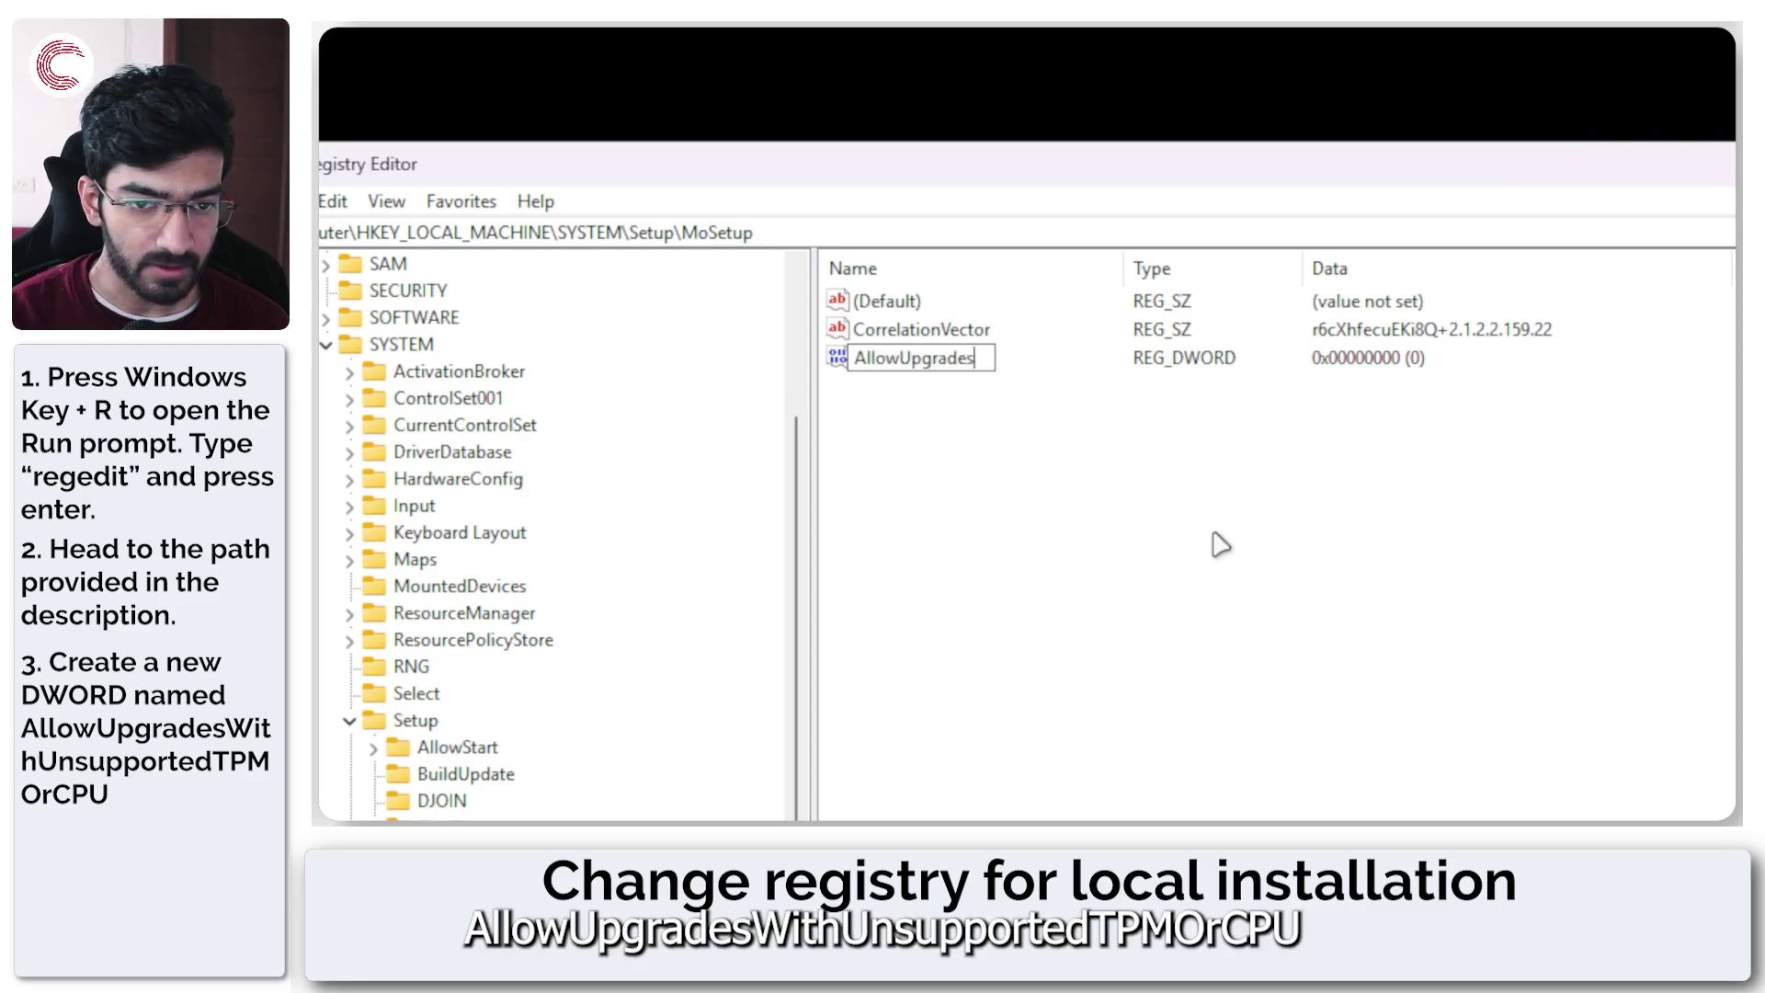
{"action": "type", "text": "WithU"}
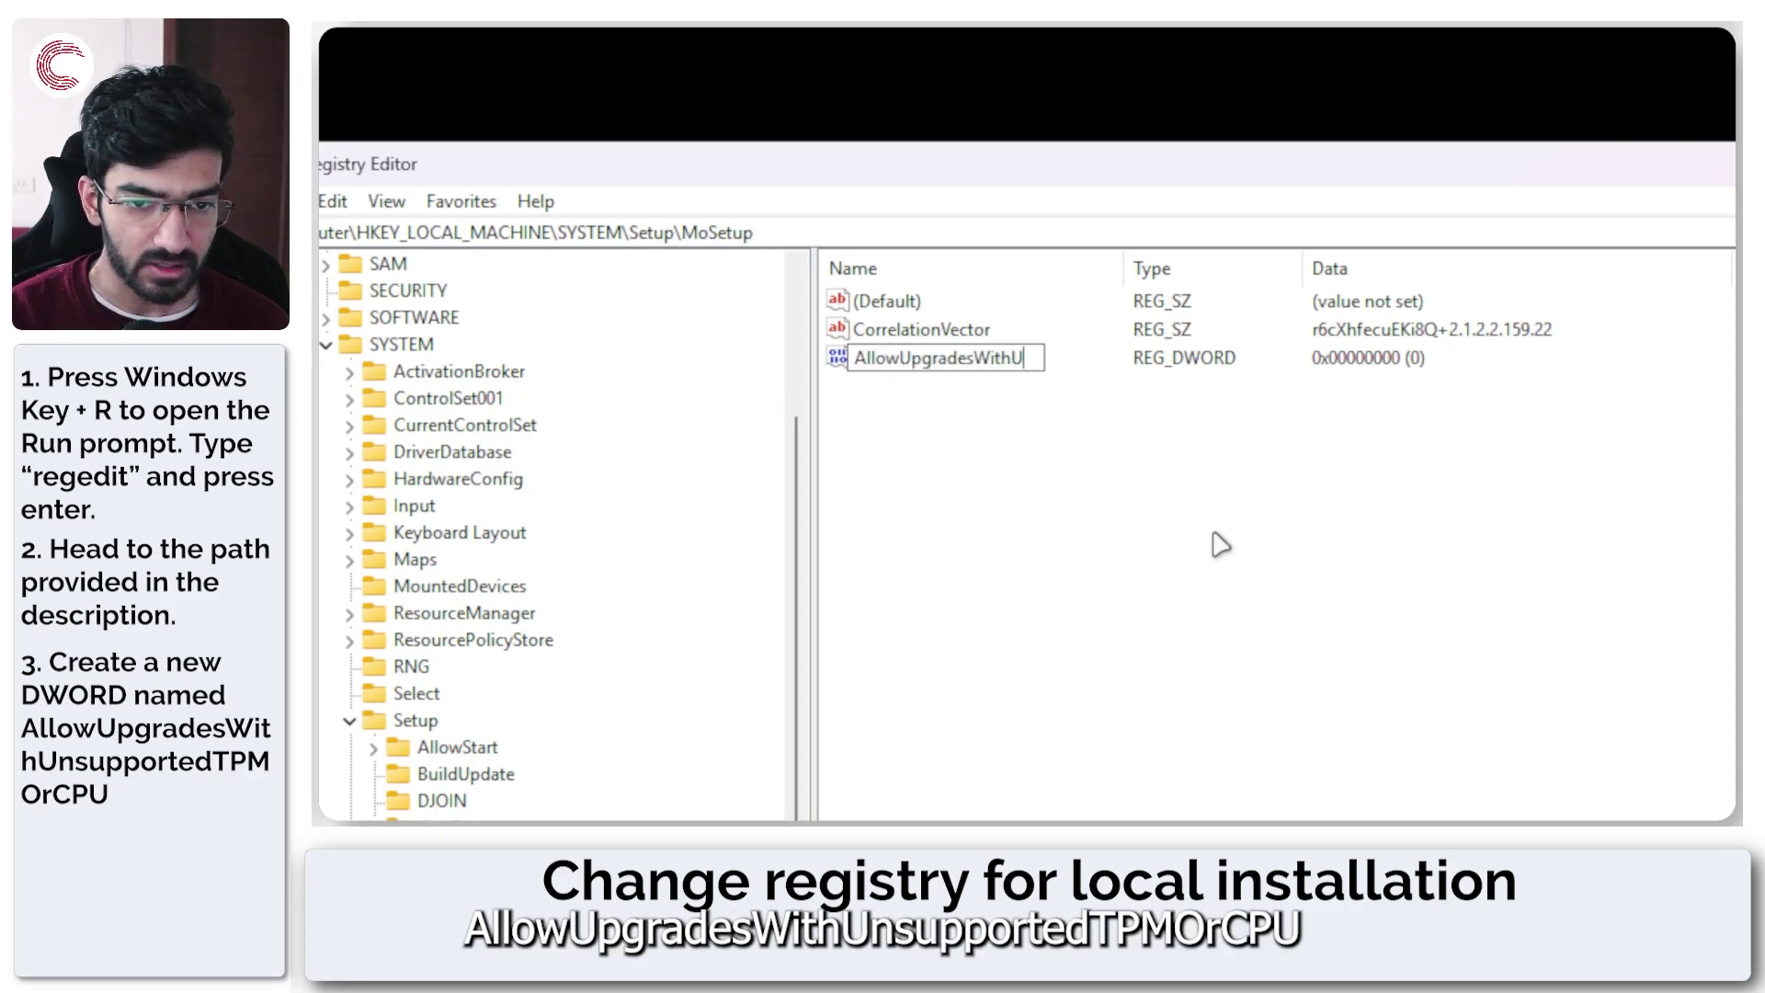
{"action": "type", "text": "nso"}
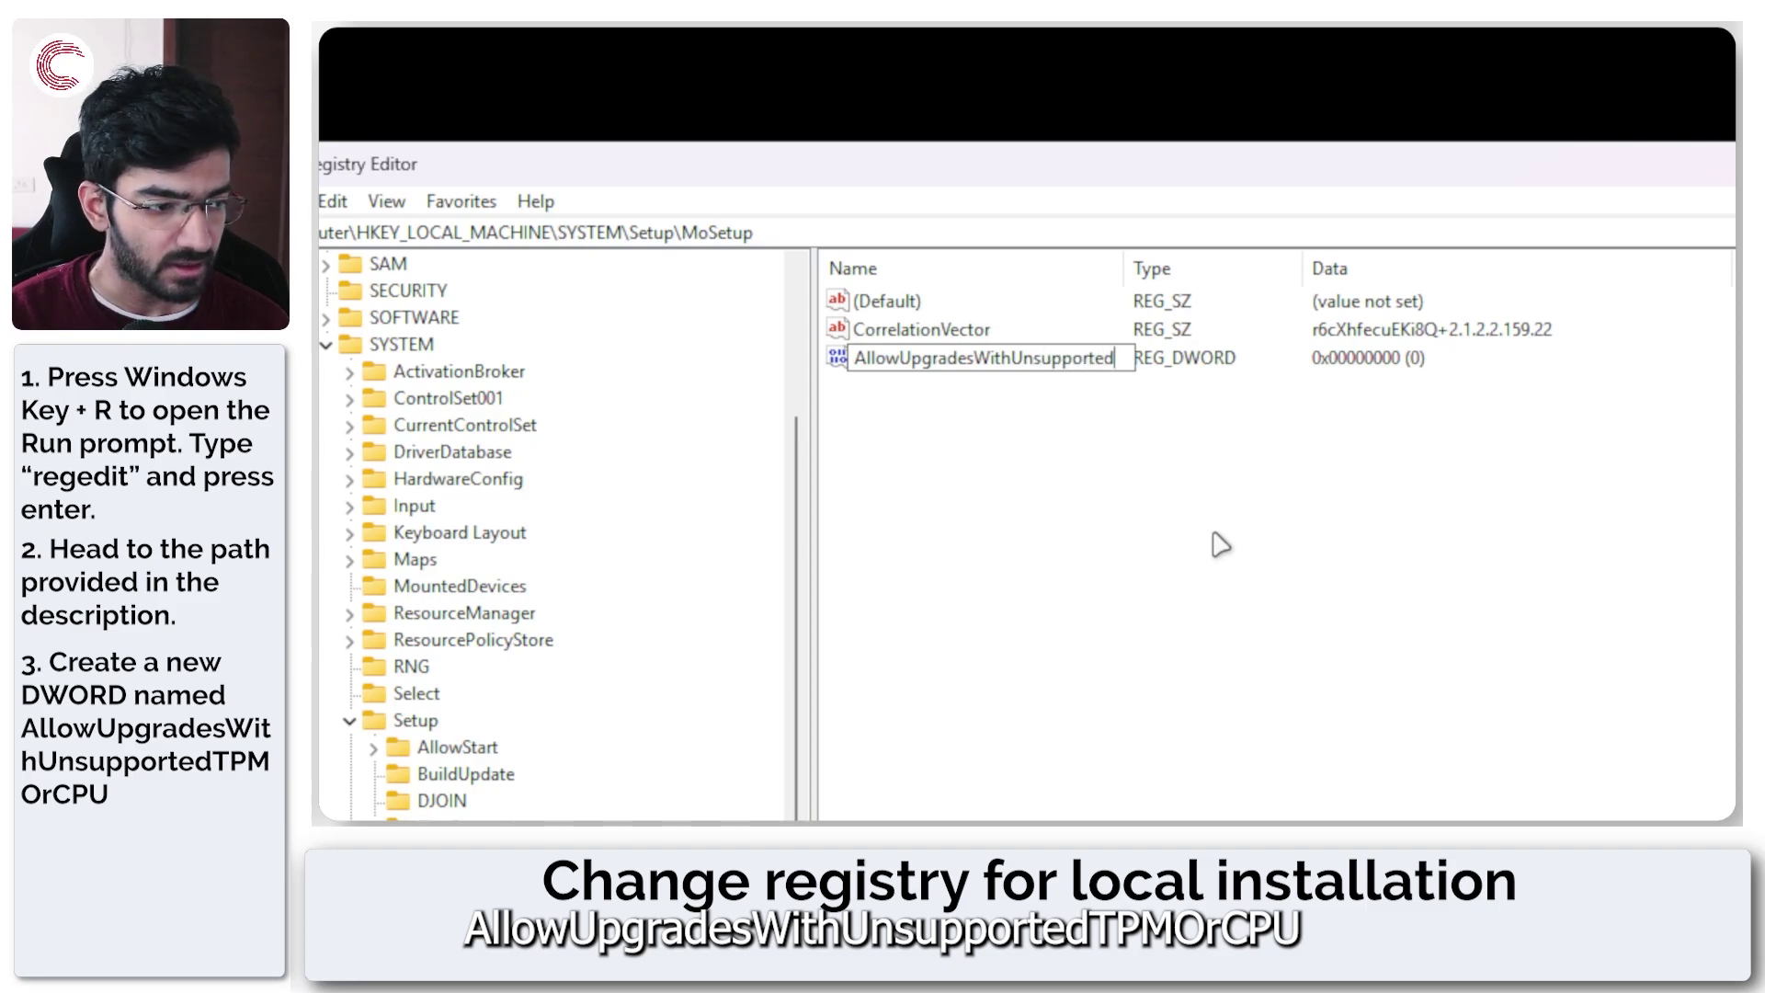
{"action": "type", "text": "pportedTPMOrC"}
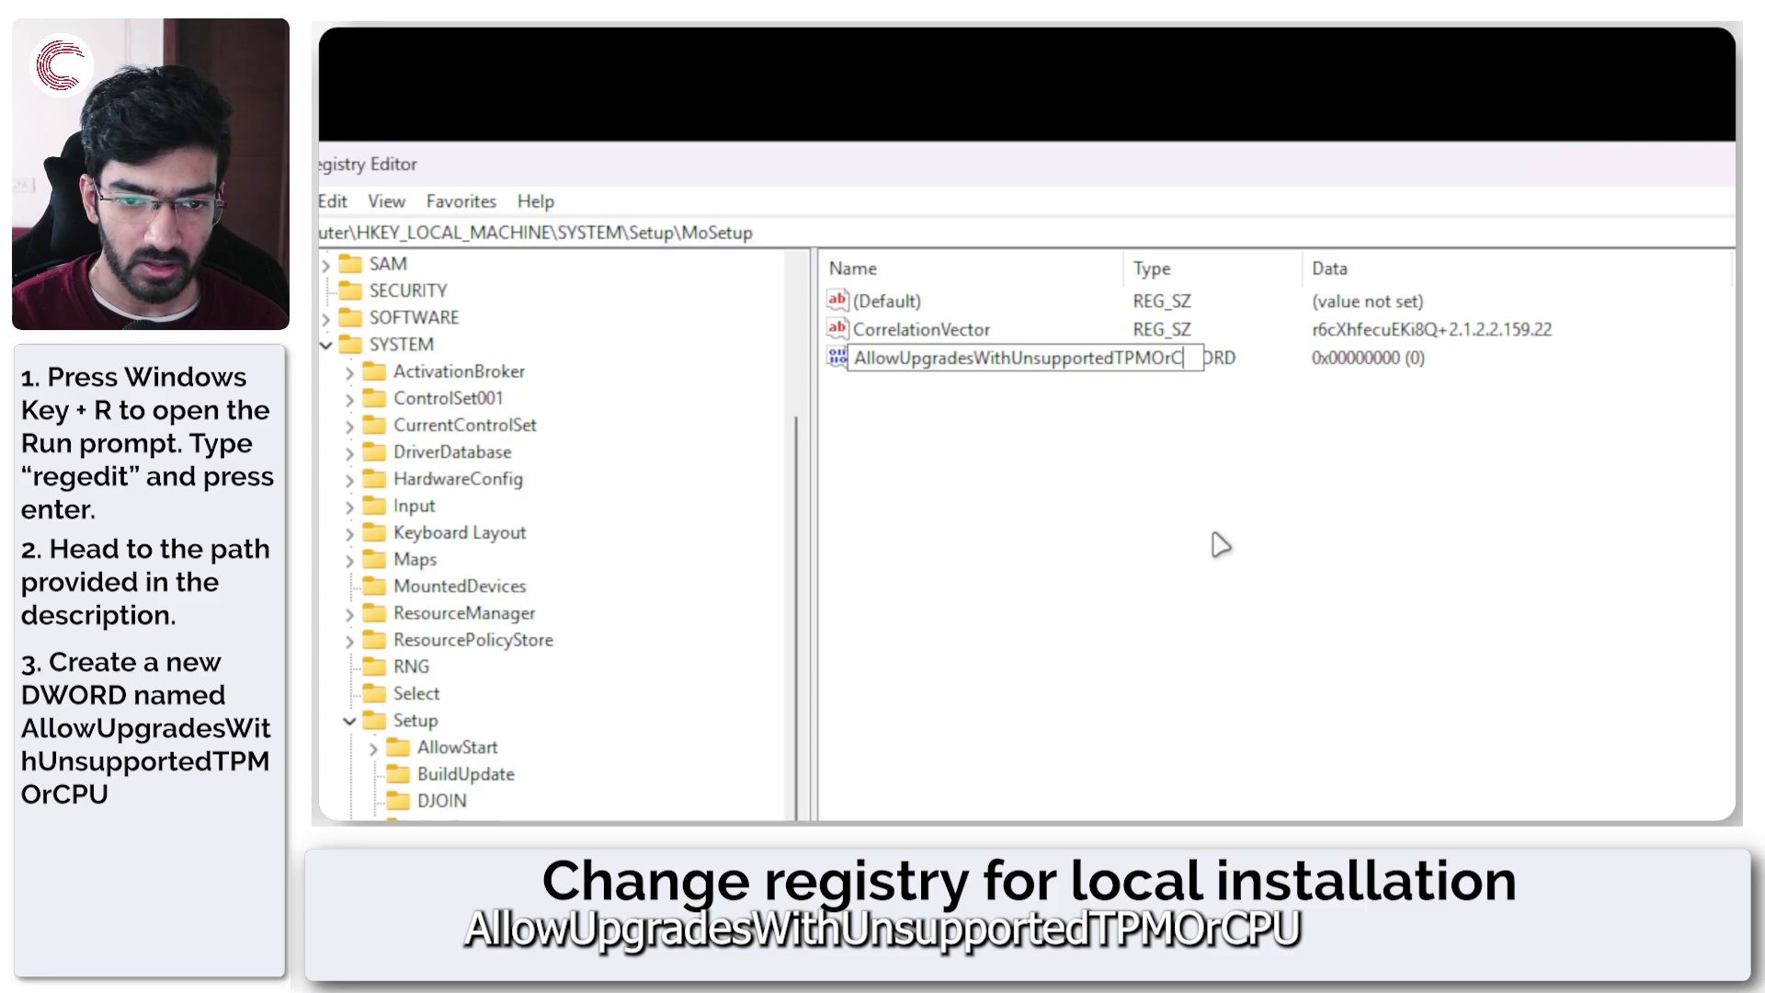
{"action": "type", "text": "PU"}
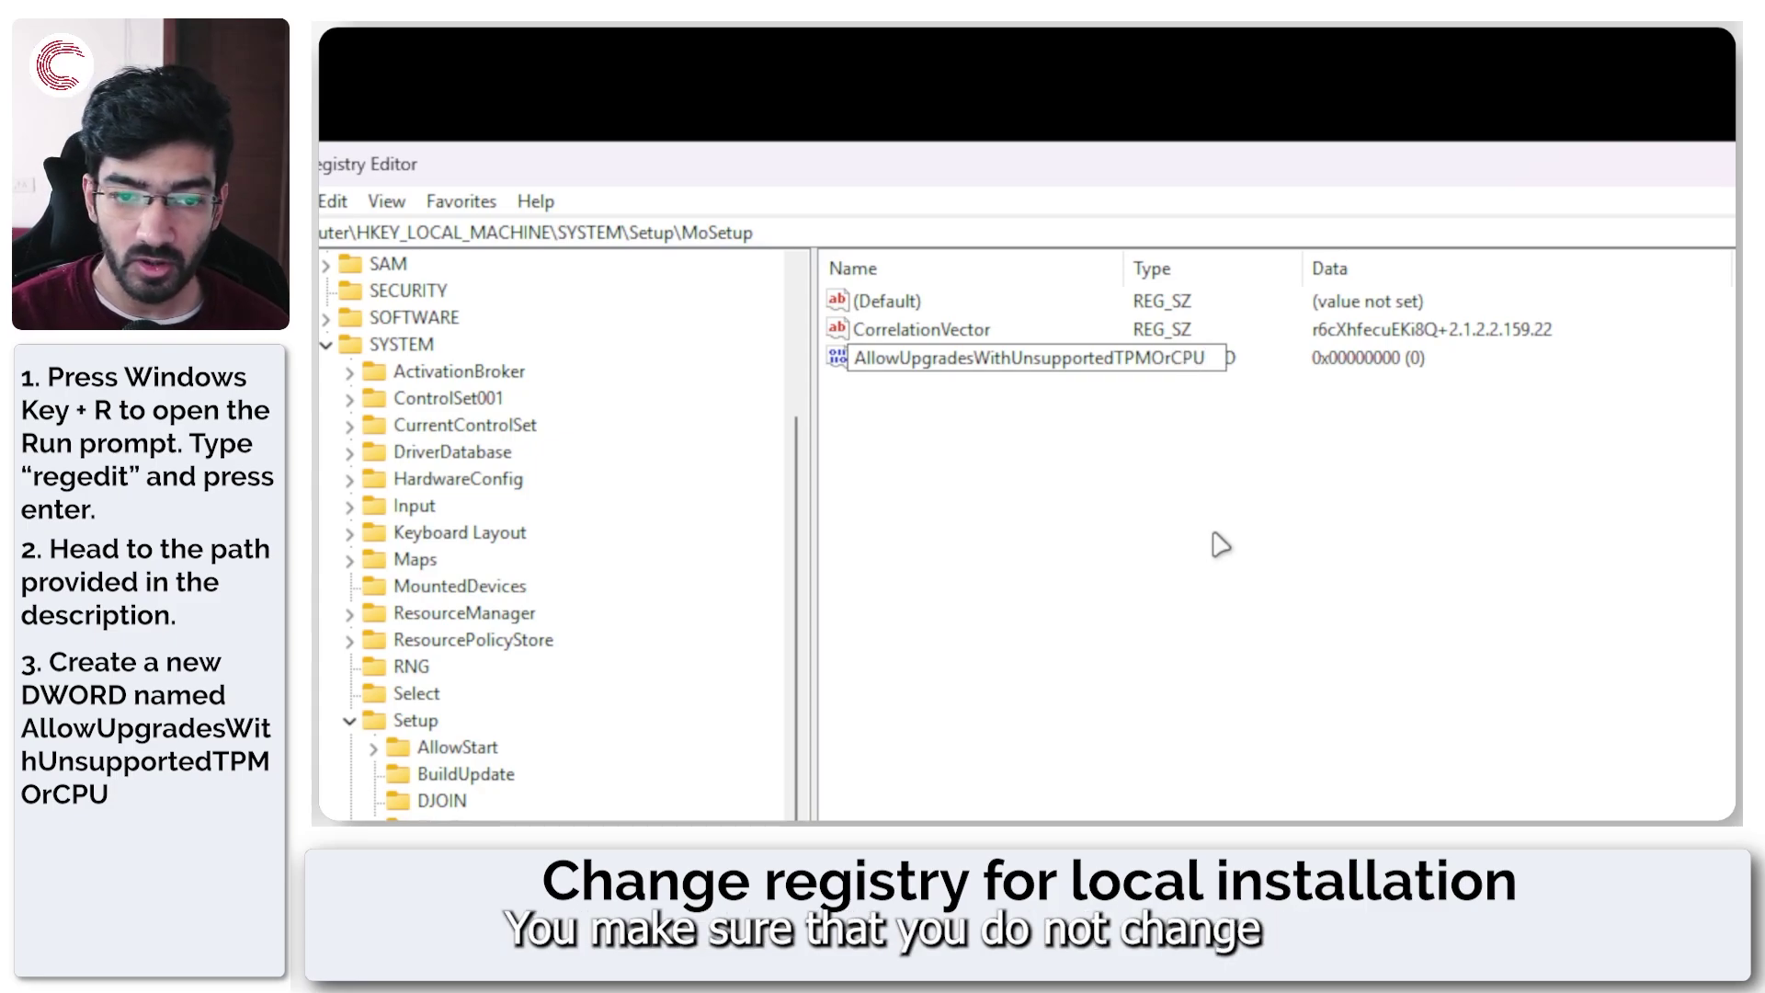
{"action": "key", "text": "Return"}
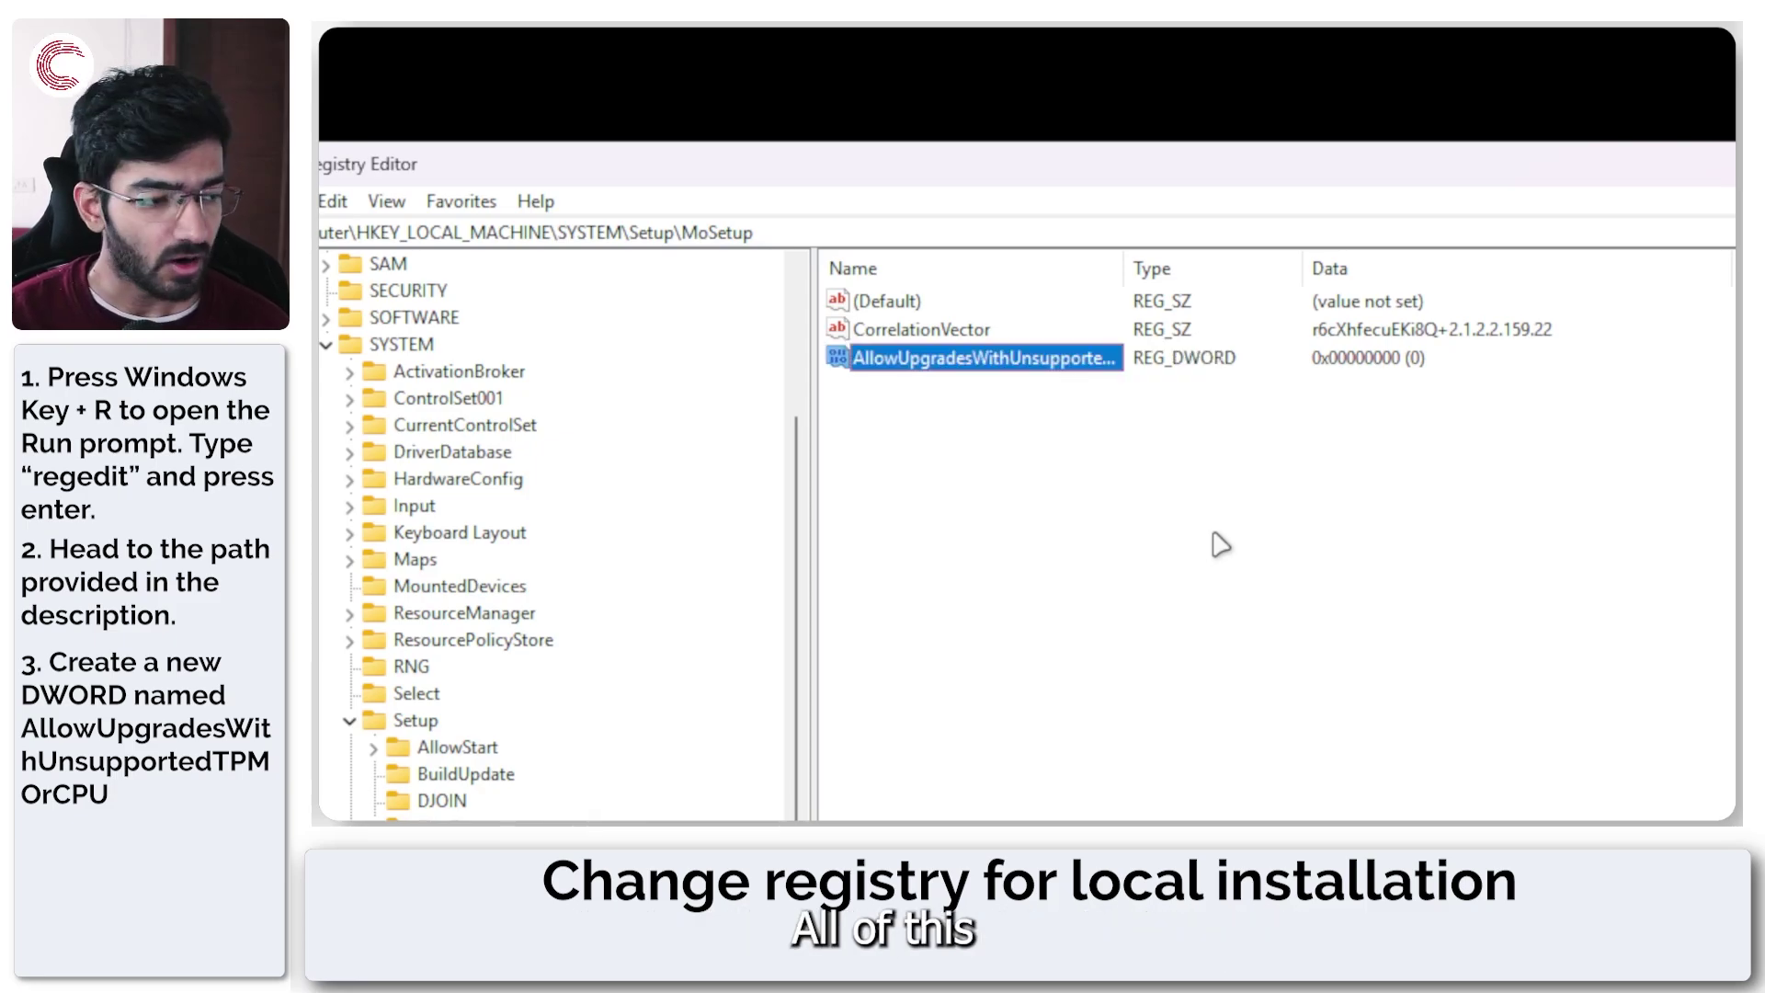
Set the AllowUpgradesWithUnsupportedTPMOrCPU value data to 1.
{"action": "left_click_drag", "start_coordinate": [1112, 263], "coordinate": [1260, 269]}
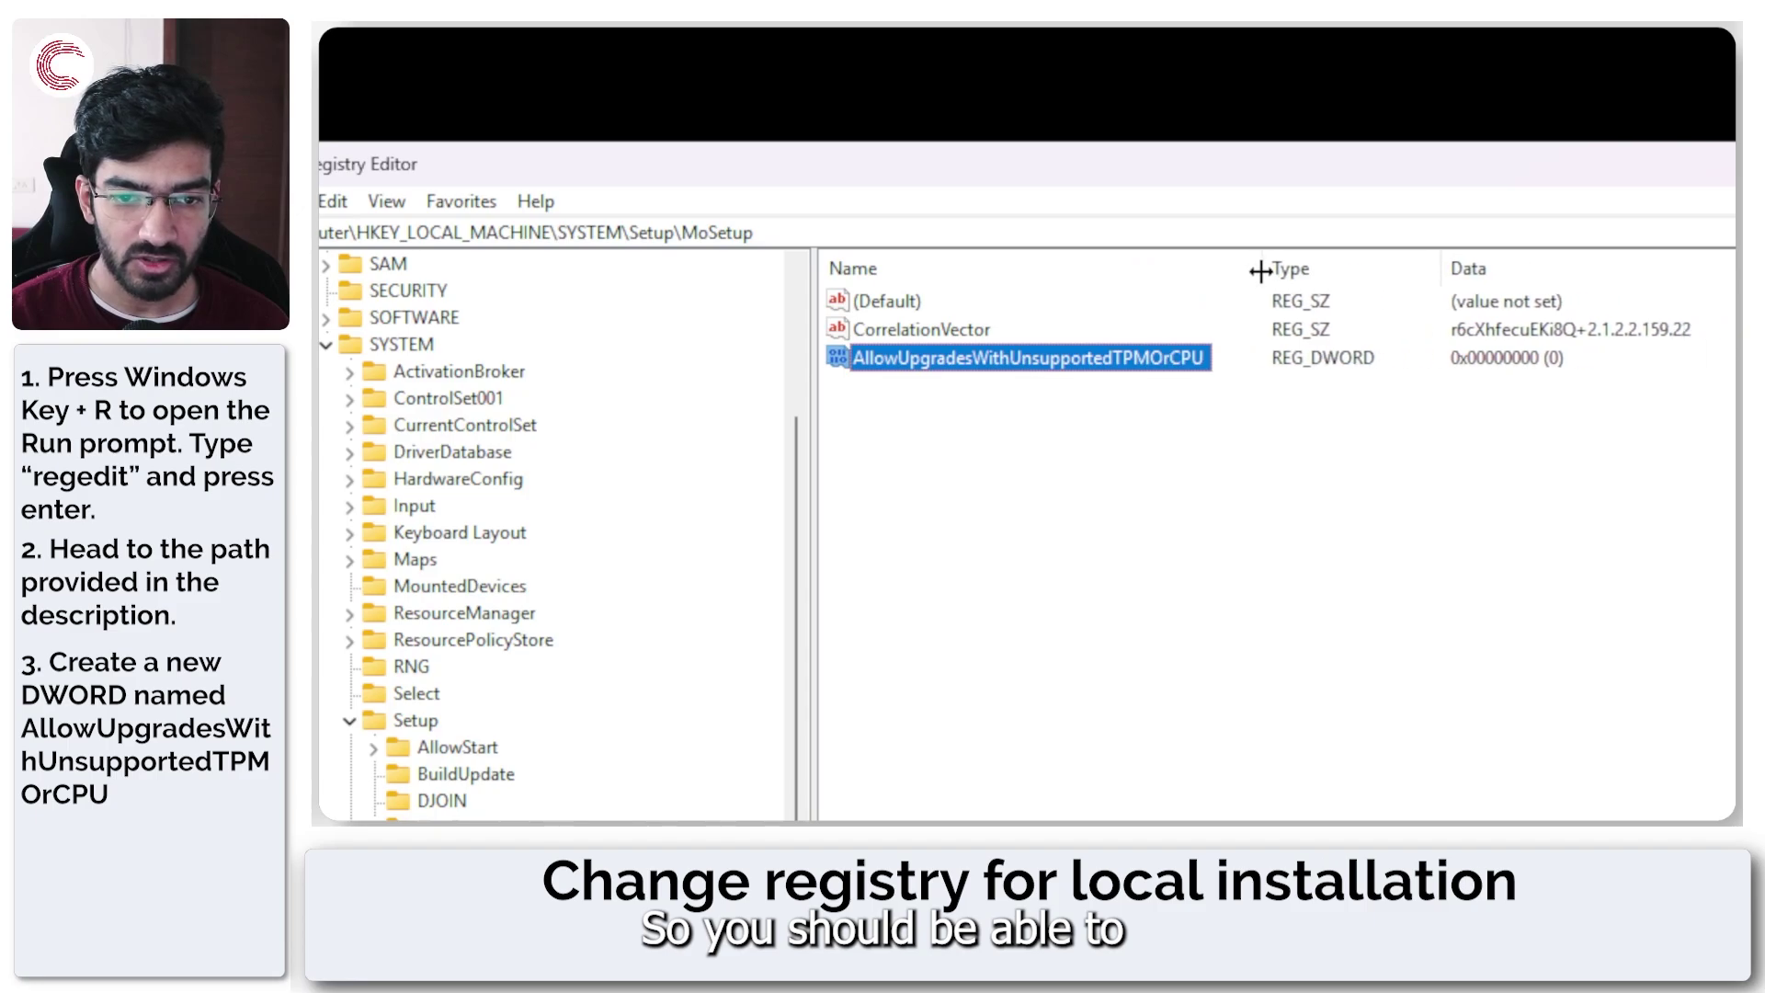
{"action": "left_click", "coordinate": [1052, 400]}
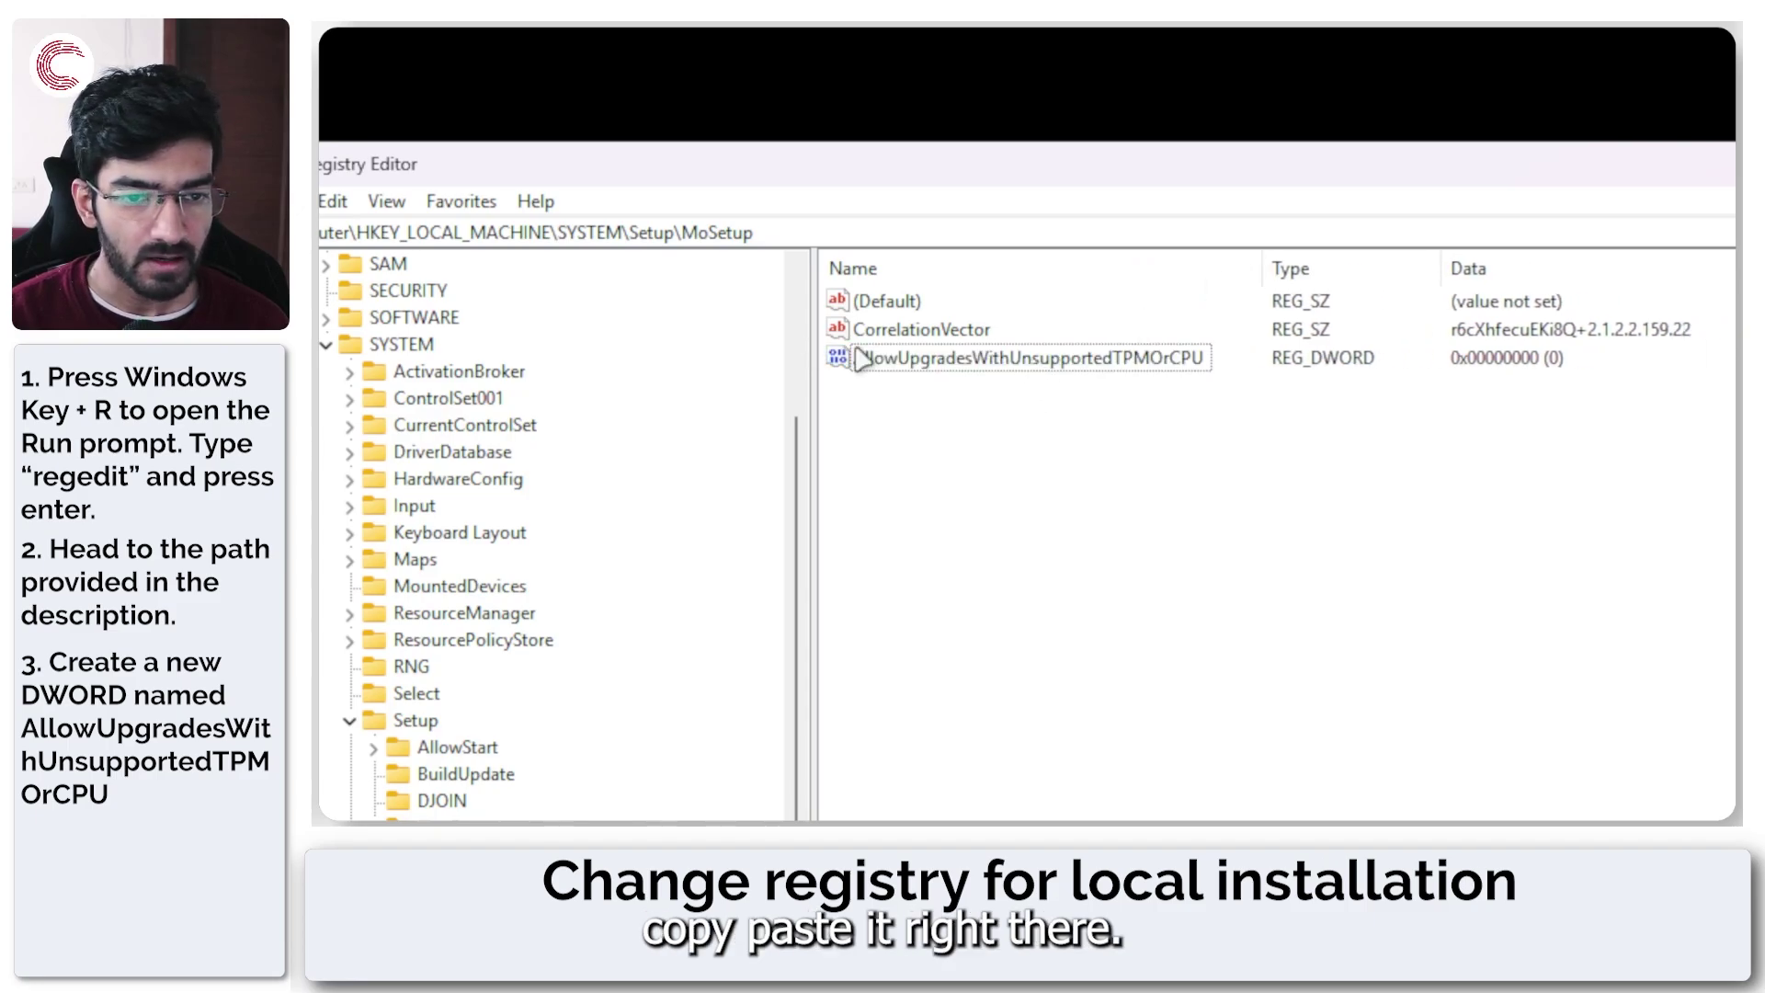
{"action": "left_click", "coordinate": [1032, 365]}
{"action": "double_click", "coordinate": [1033, 364]}
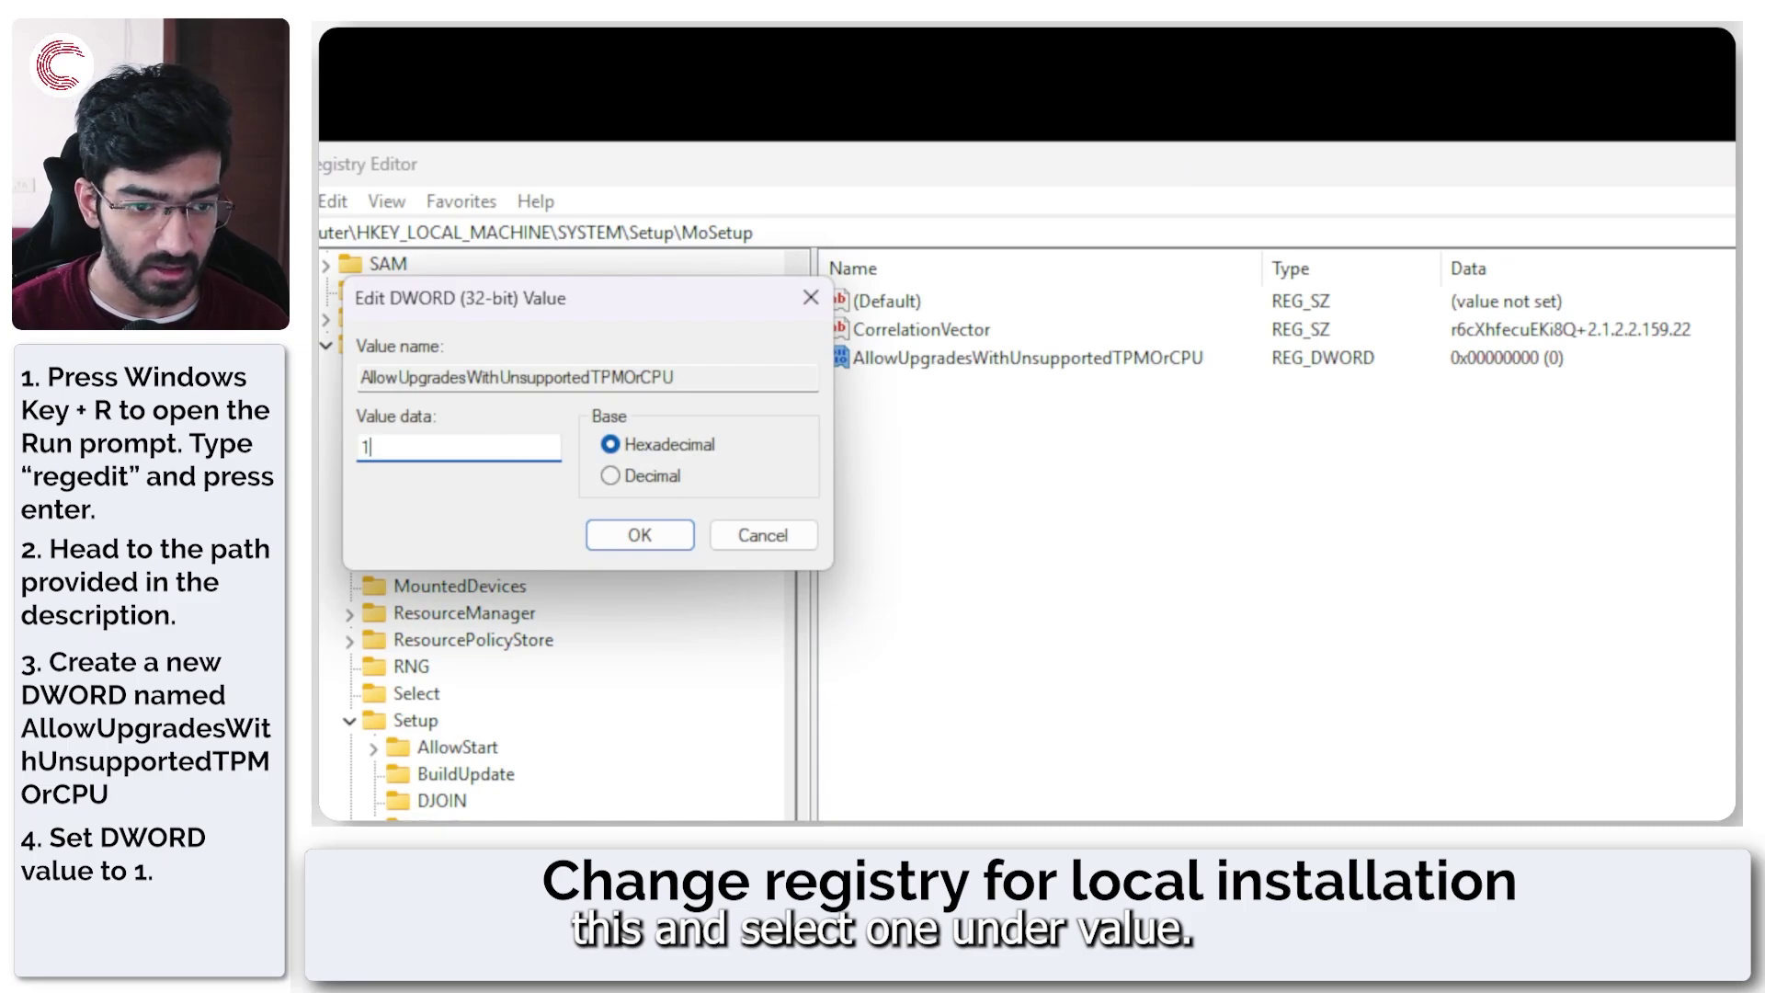
{"action": "type", "text": "1"}
{"action": "left_click", "coordinate": [639, 535]}
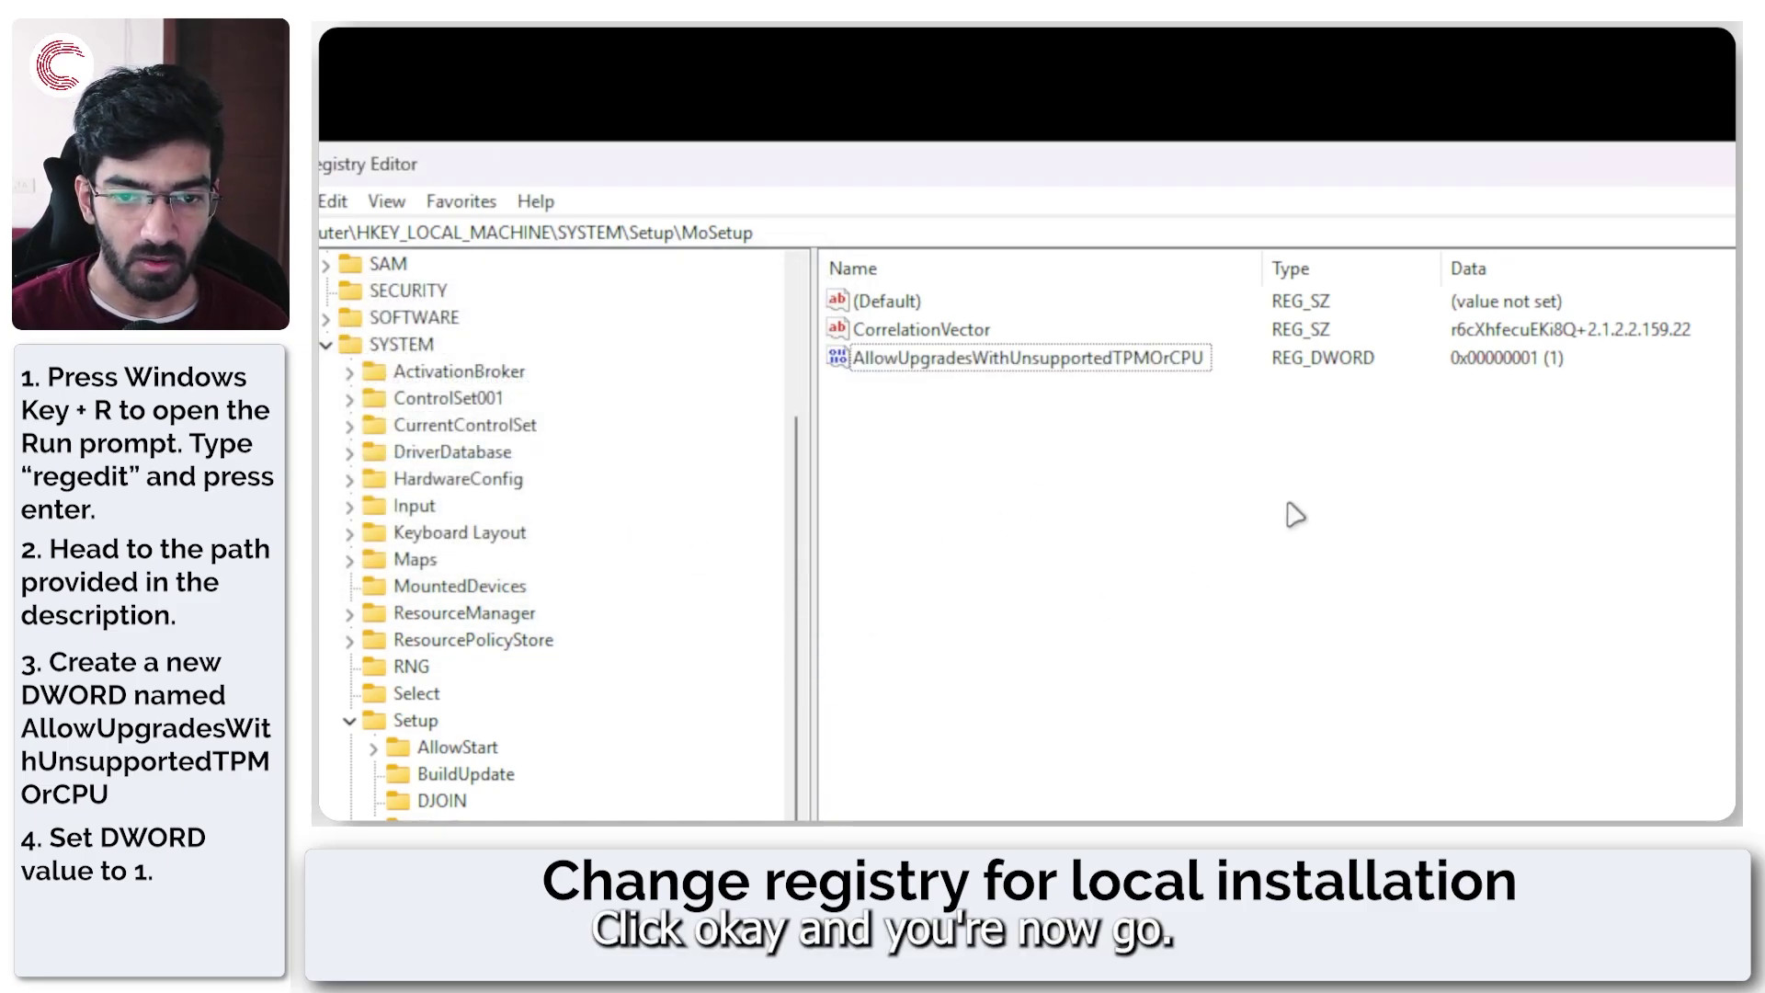
Minimize Registry Editor and mount Win11_24H2_English_x64.iso in File Explorer, accepting the security warning.
{"action": "left_click", "coordinate": [1299, 273]}
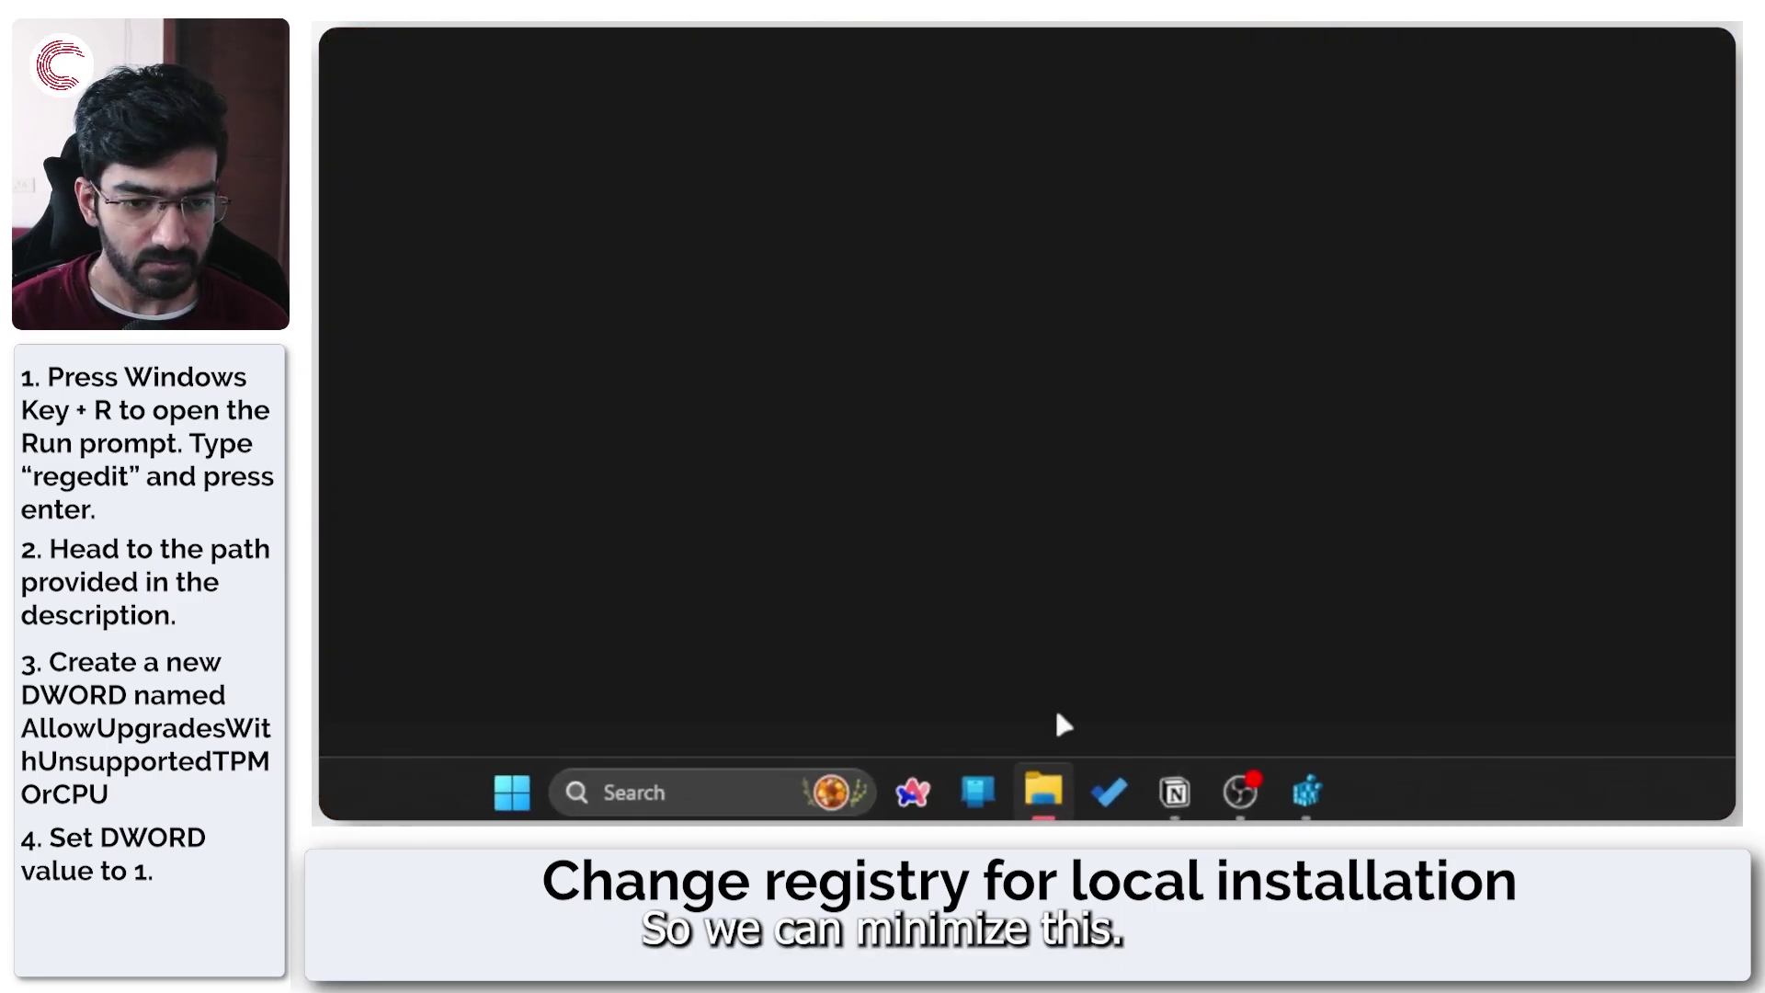
{"action": "left_click", "coordinate": [1043, 790]}
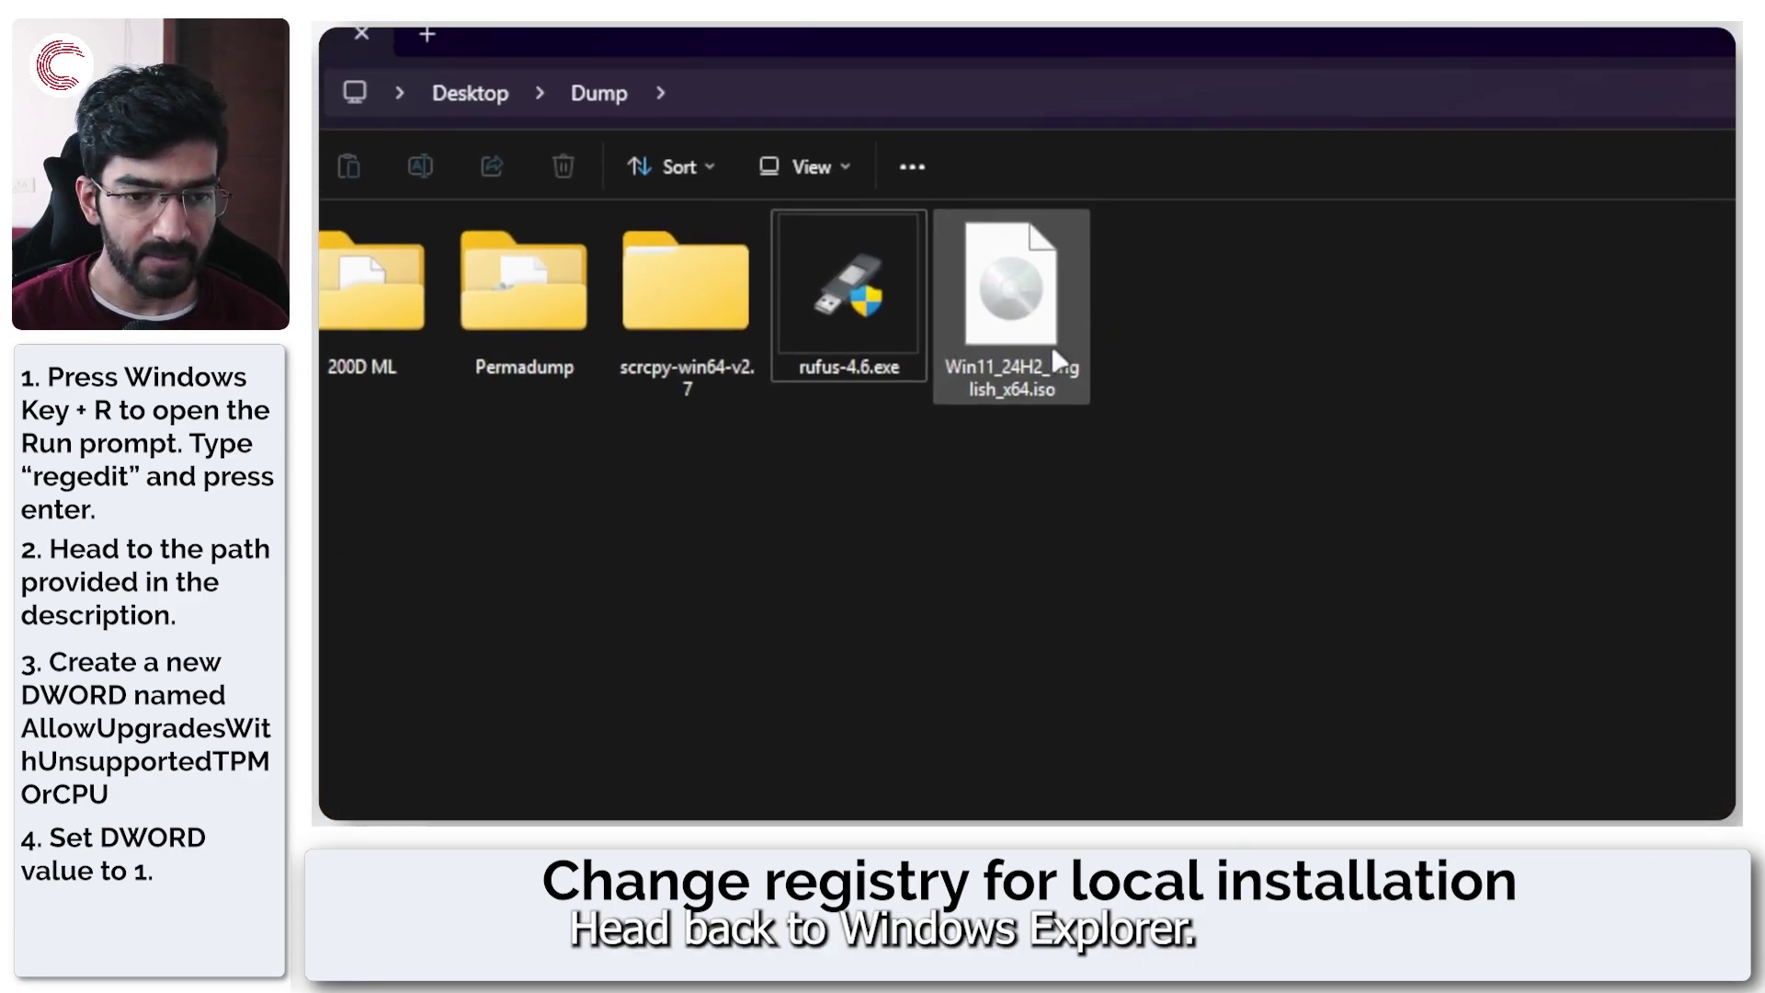
{"action": "left_click", "coordinate": [1025, 331]}
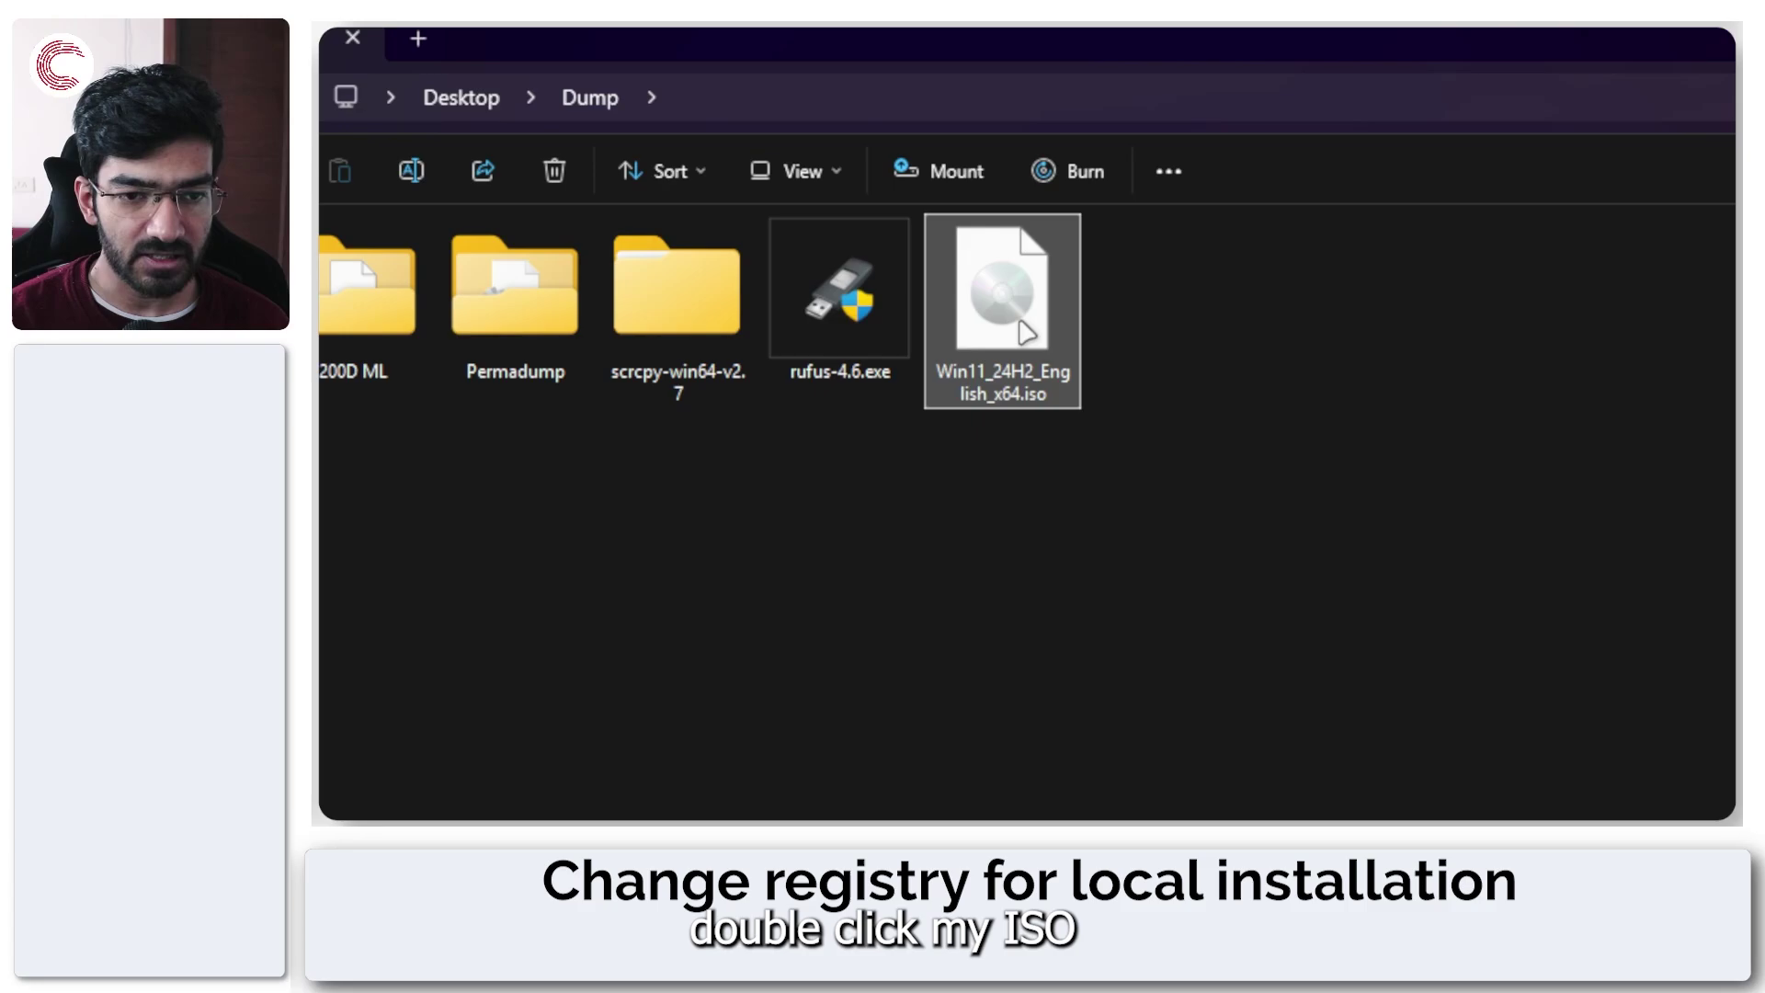
{"action": "double_click", "coordinate": [1026, 331]}
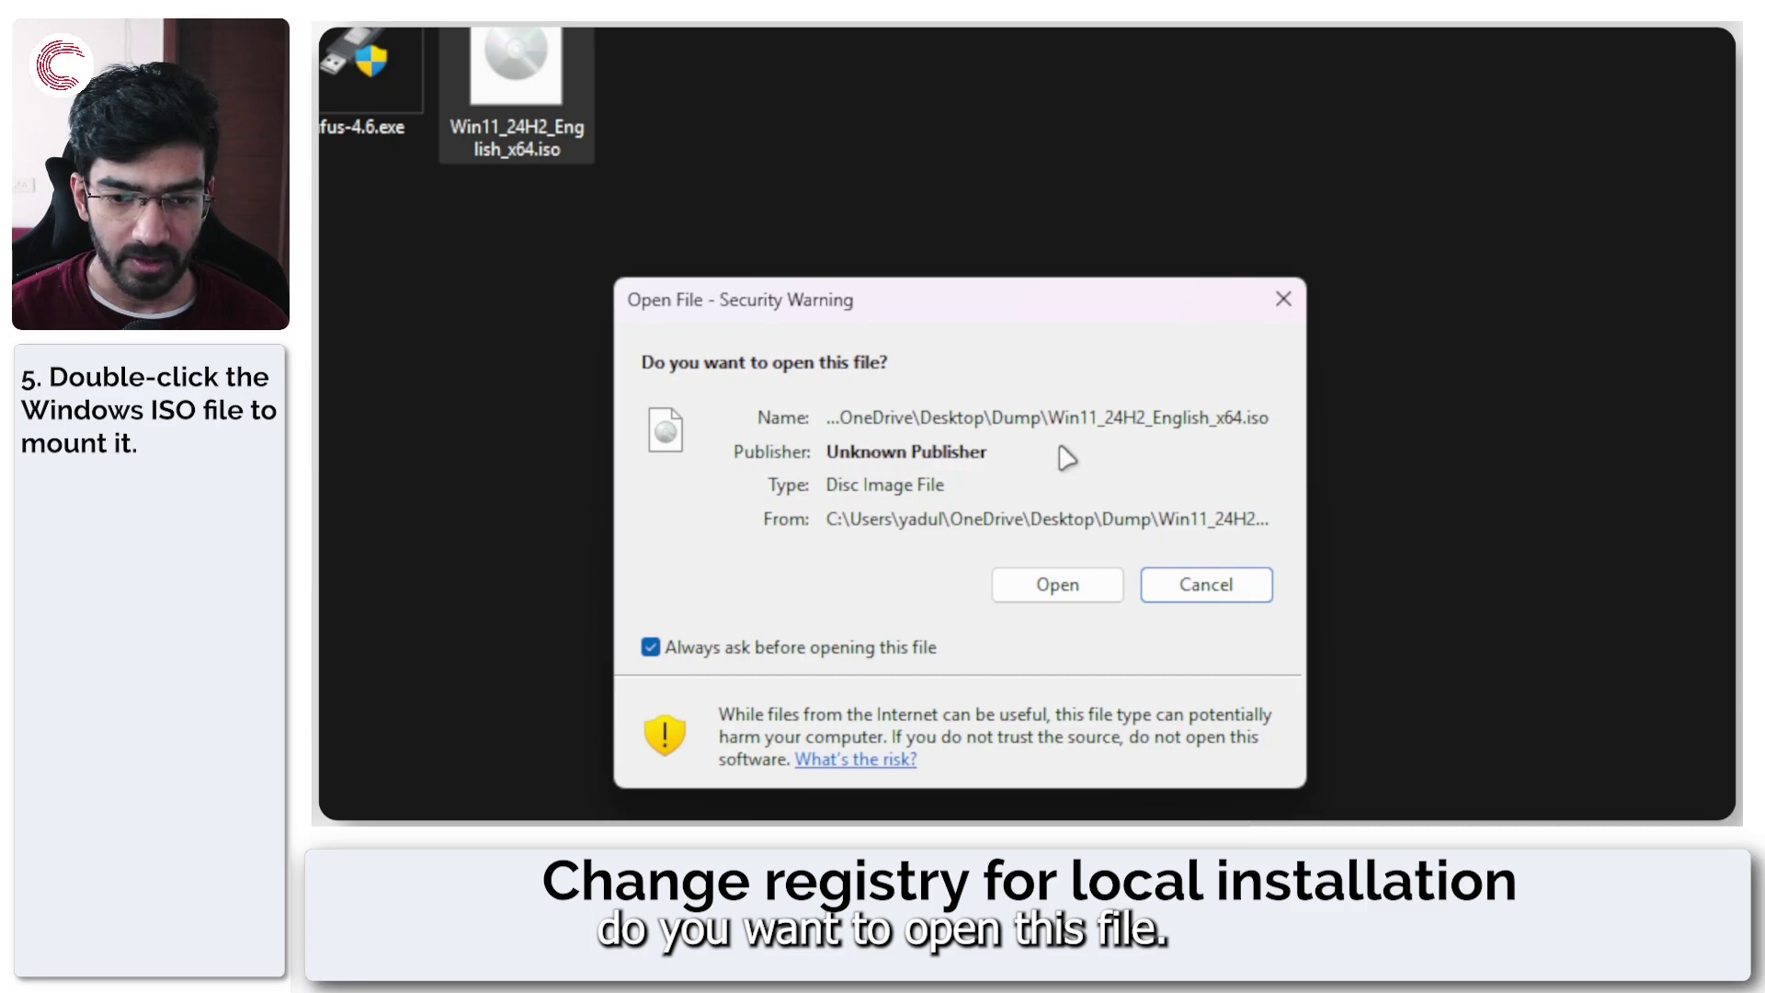
{"action": "left_click", "coordinate": [1060, 591]}
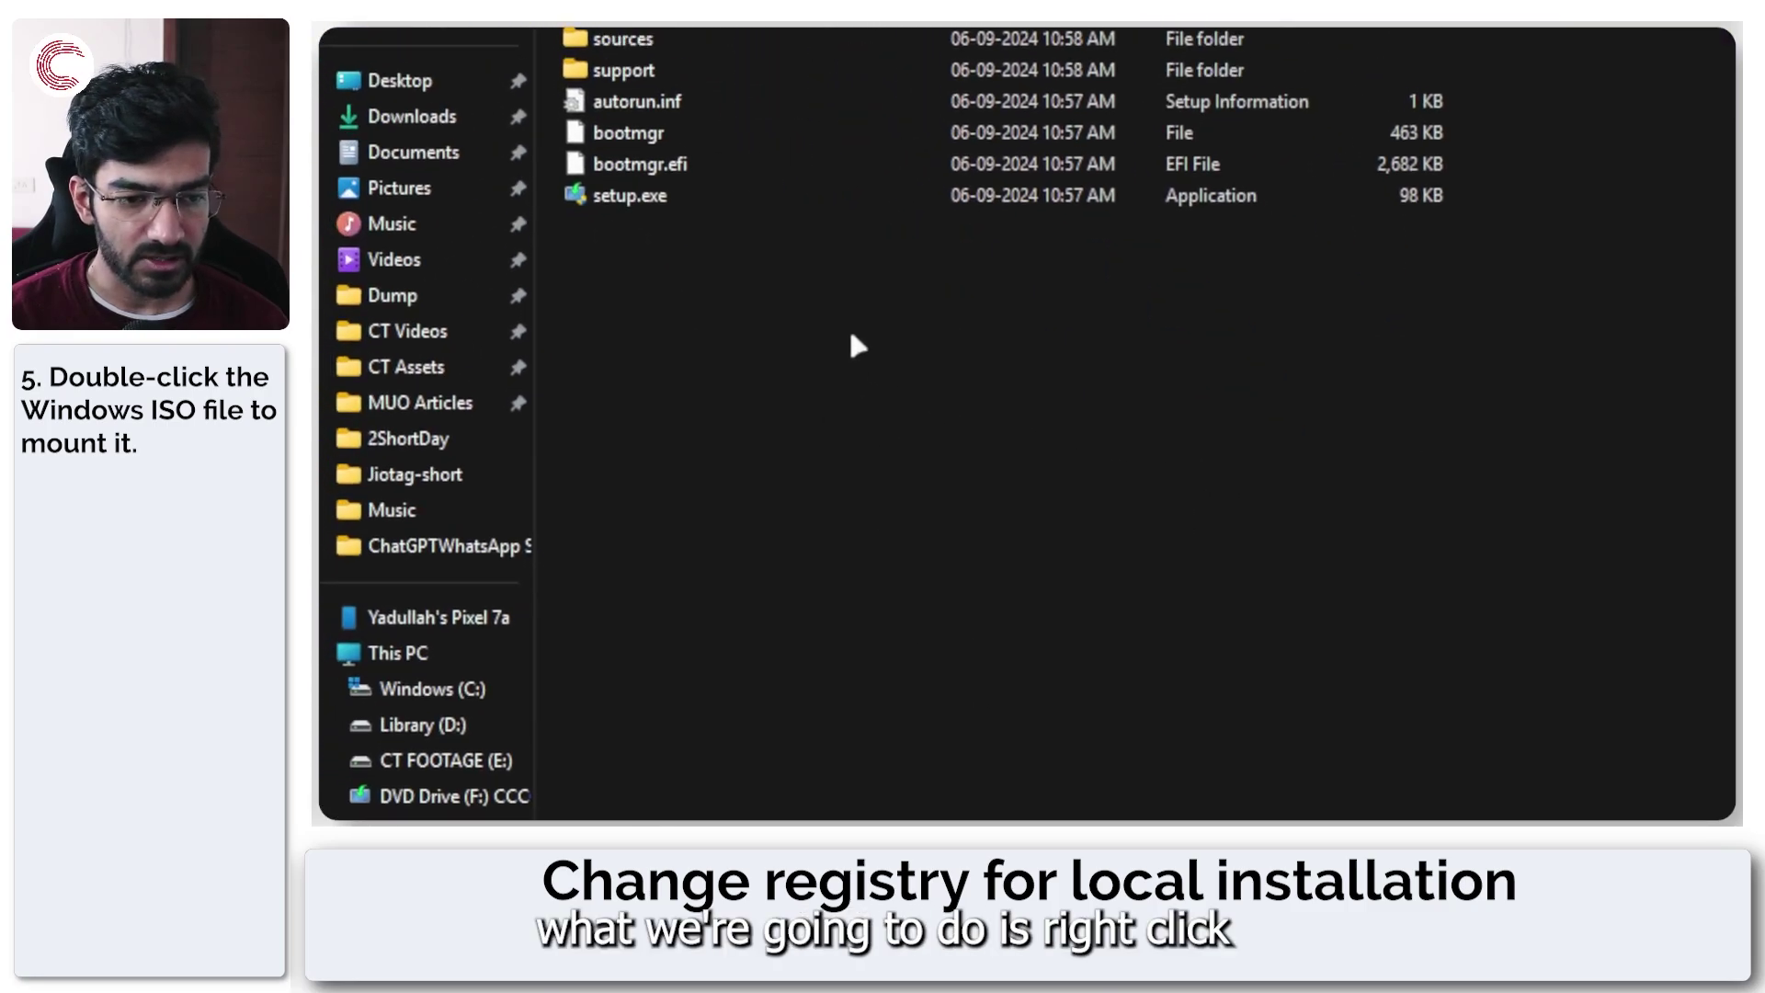
Open a PowerShell terminal in the mounted drive, then close it again.
{"action": "right_click", "coordinate": [852, 336]}
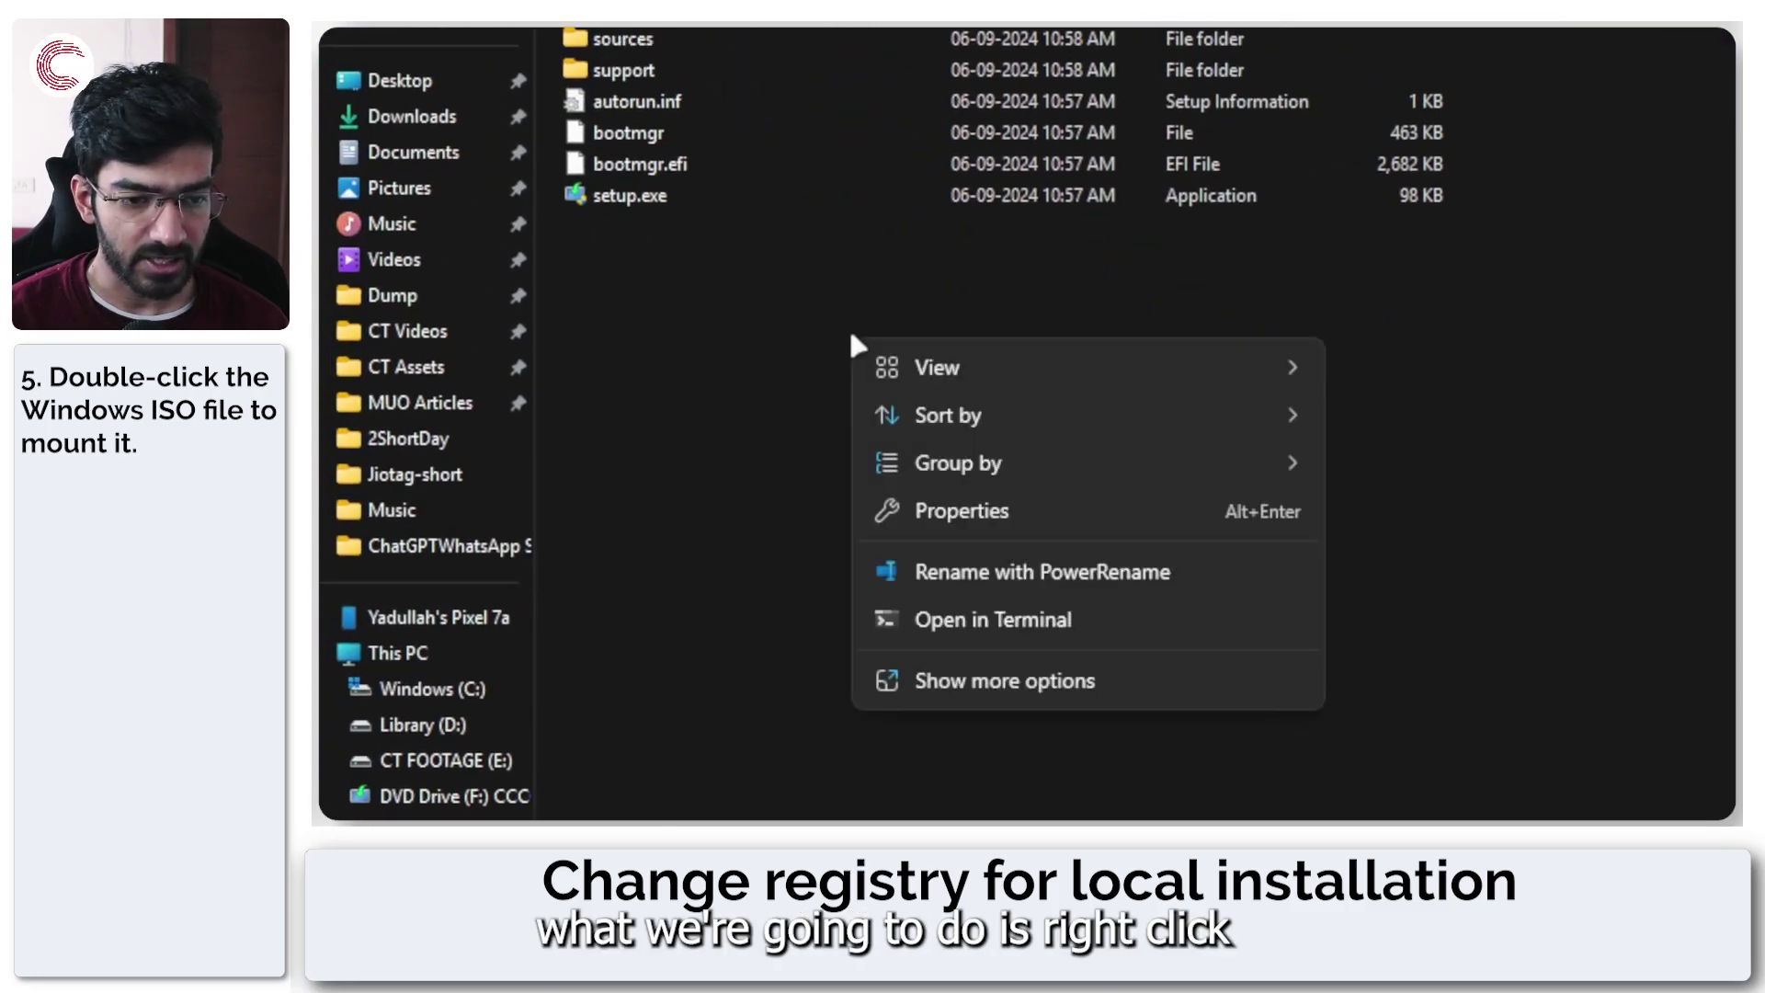
{"action": "left_click", "coordinate": [1001, 621]}
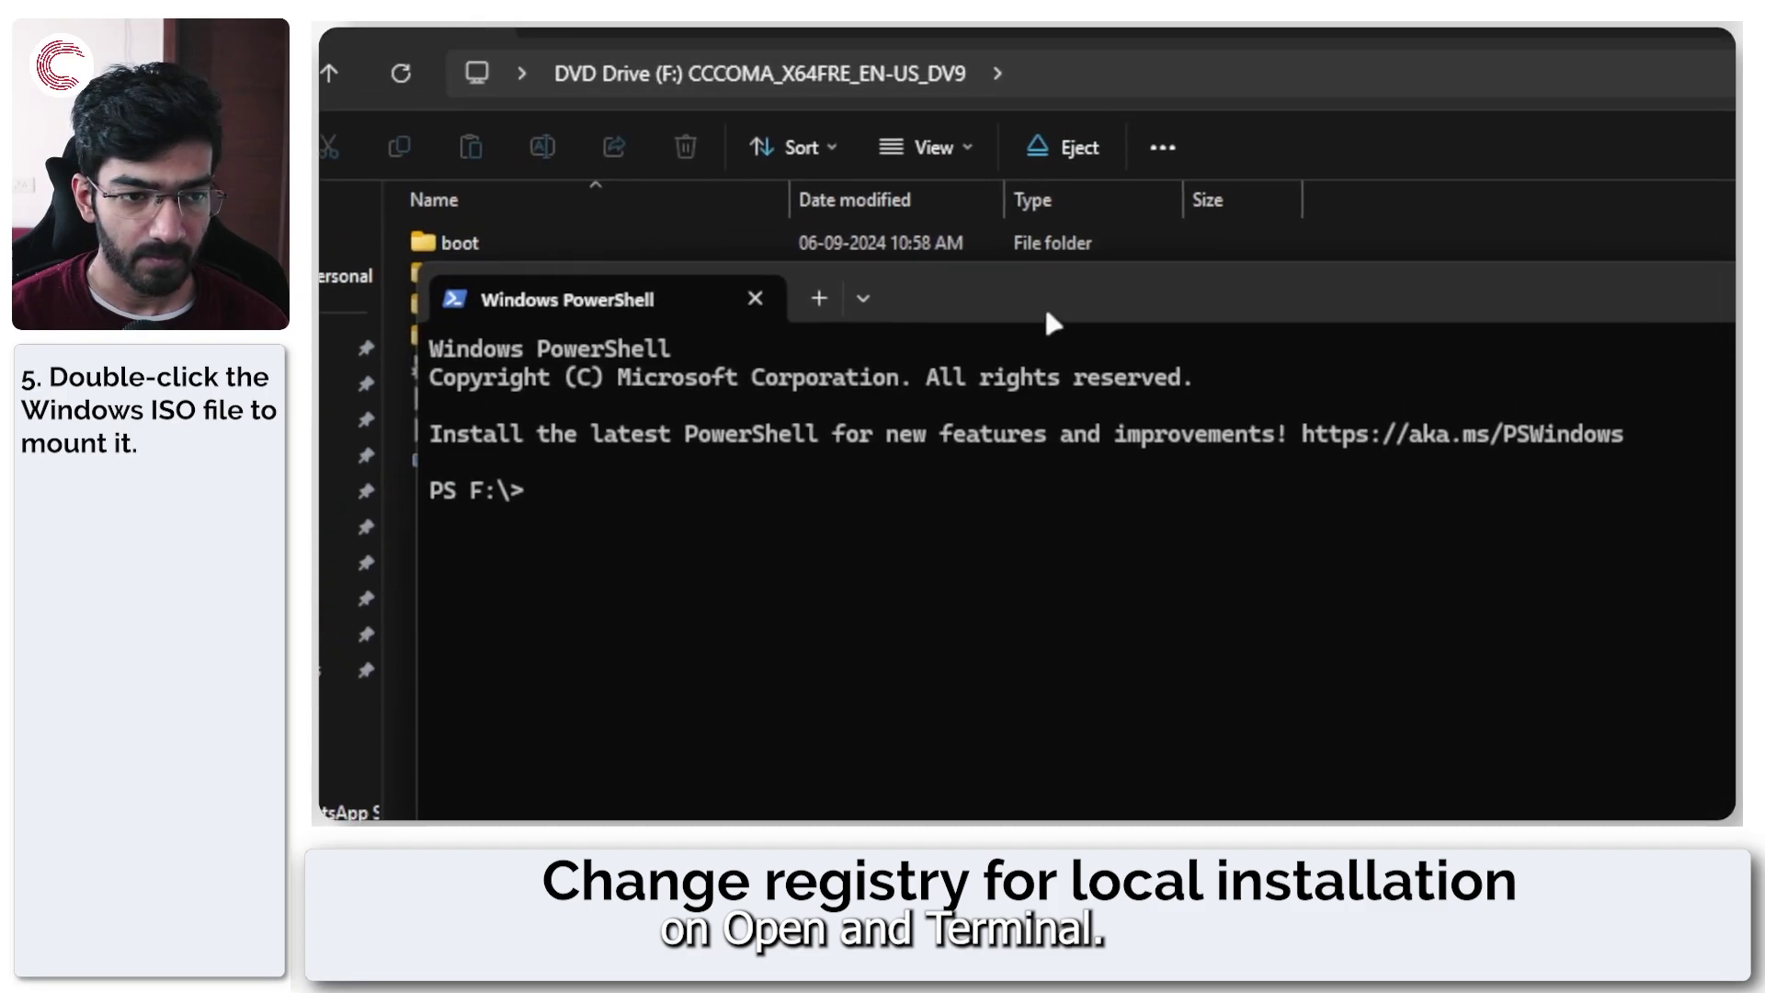
{"action": "left_click_drag", "start_coordinate": [1053, 323], "coordinate": [1178, 436]}
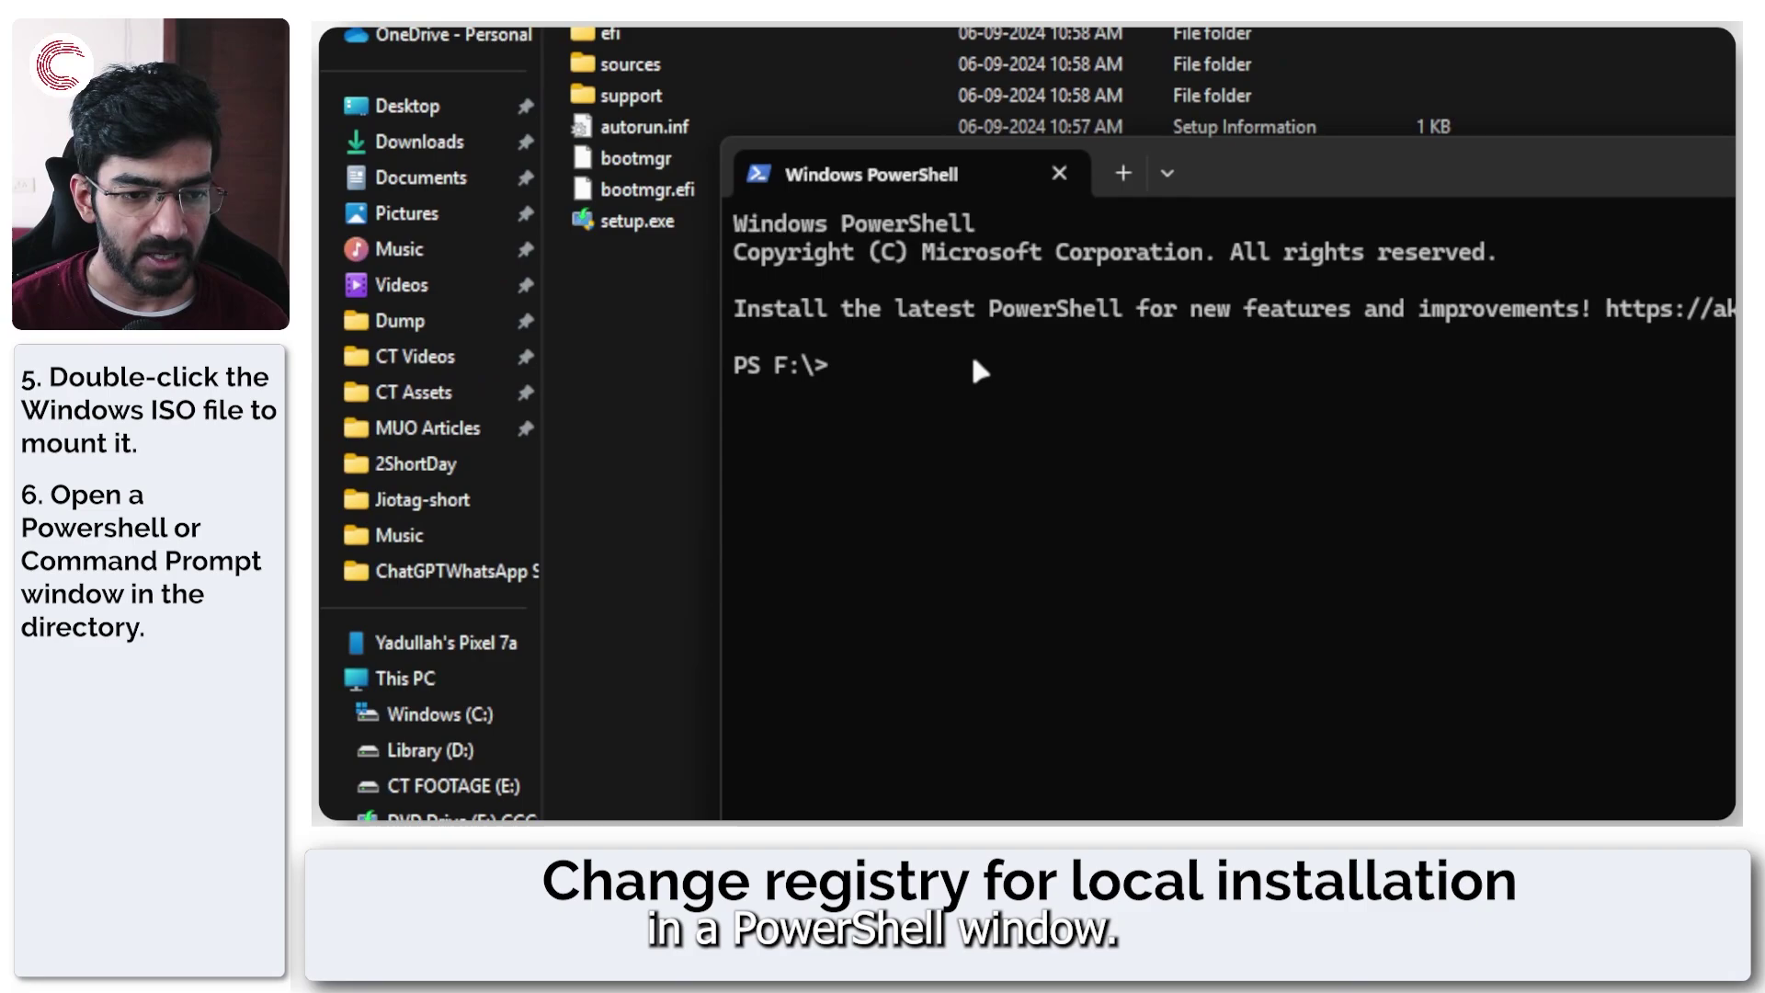
{"action": "left_click", "coordinate": [1062, 172]}
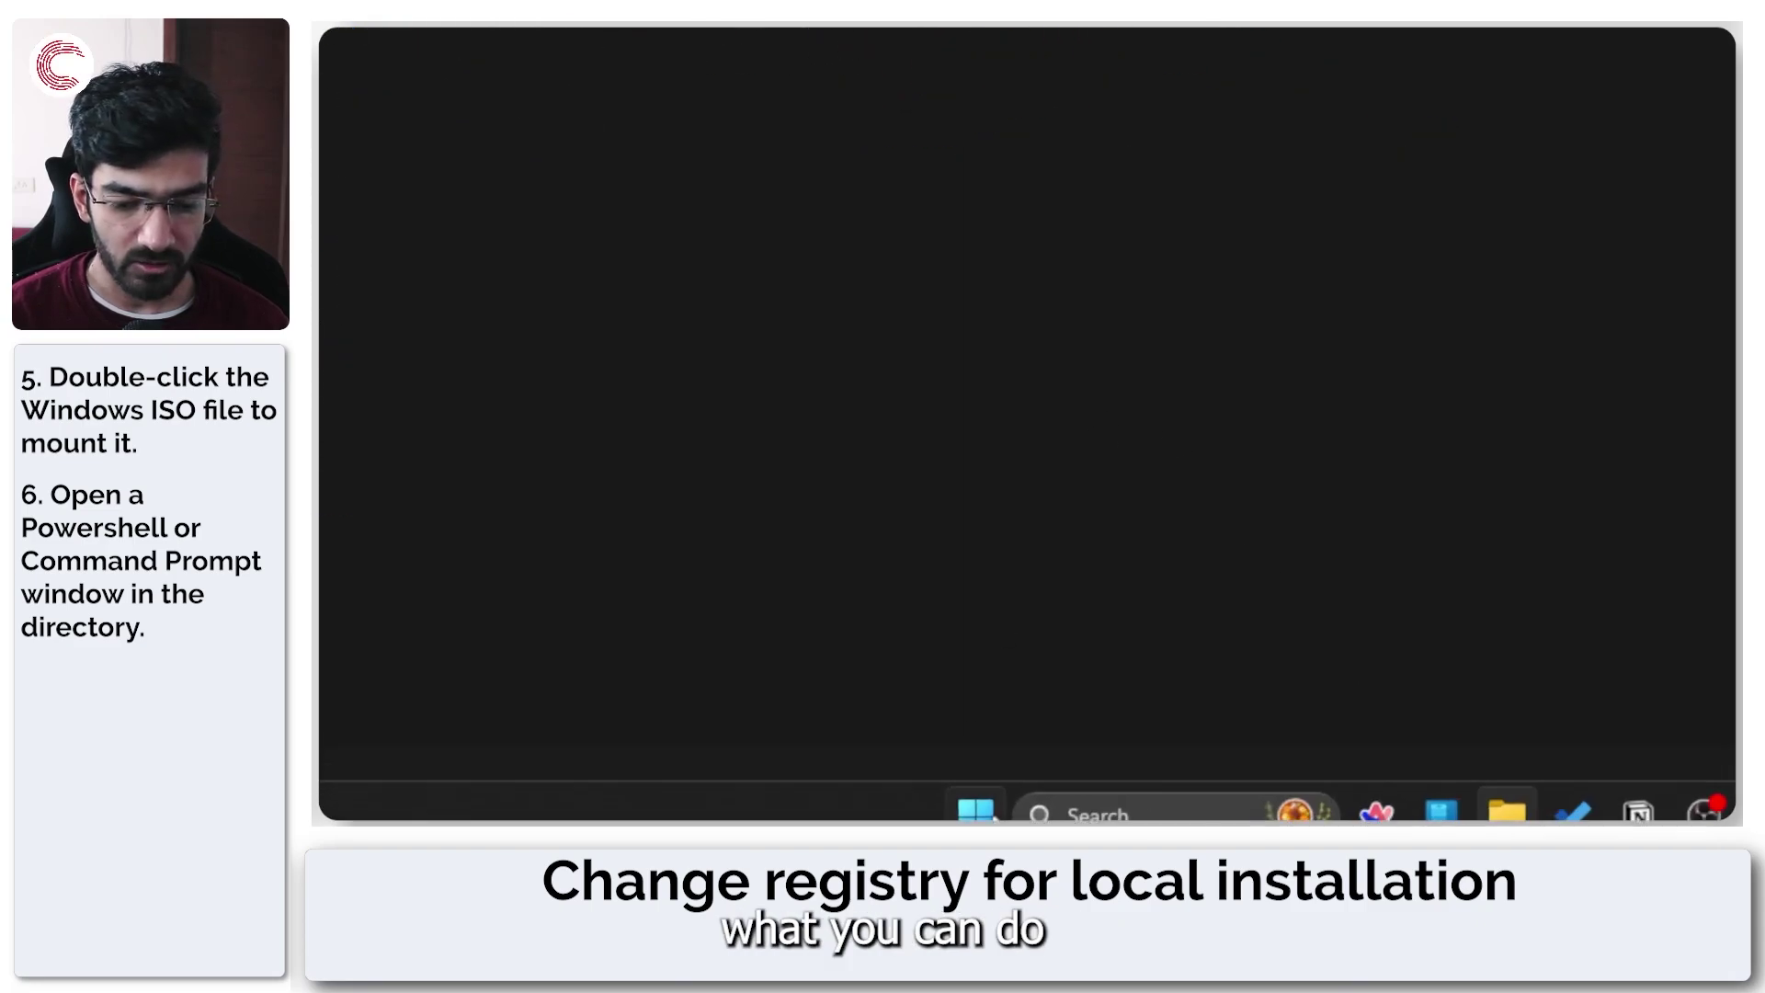
Launch Command Prompt as administrator and position it beside the mounted drive's files.
{"action": "left_click", "coordinate": [979, 809]}
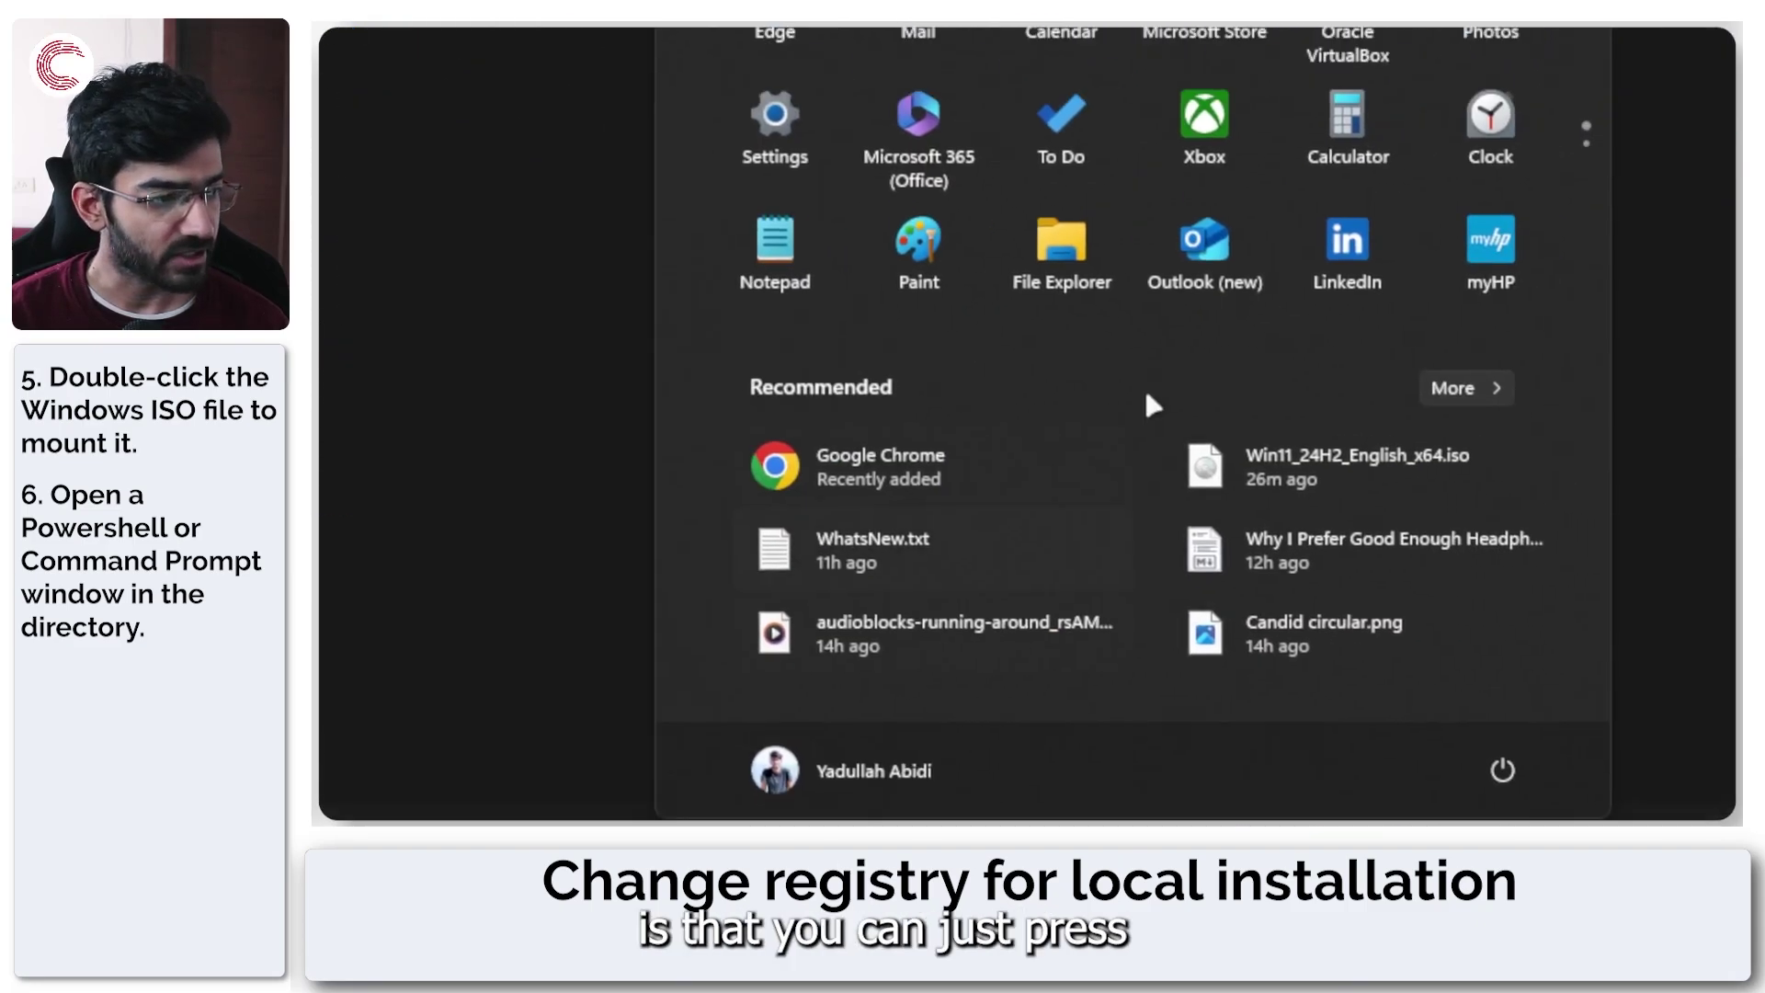
{"action": "type", "text": "commd"}
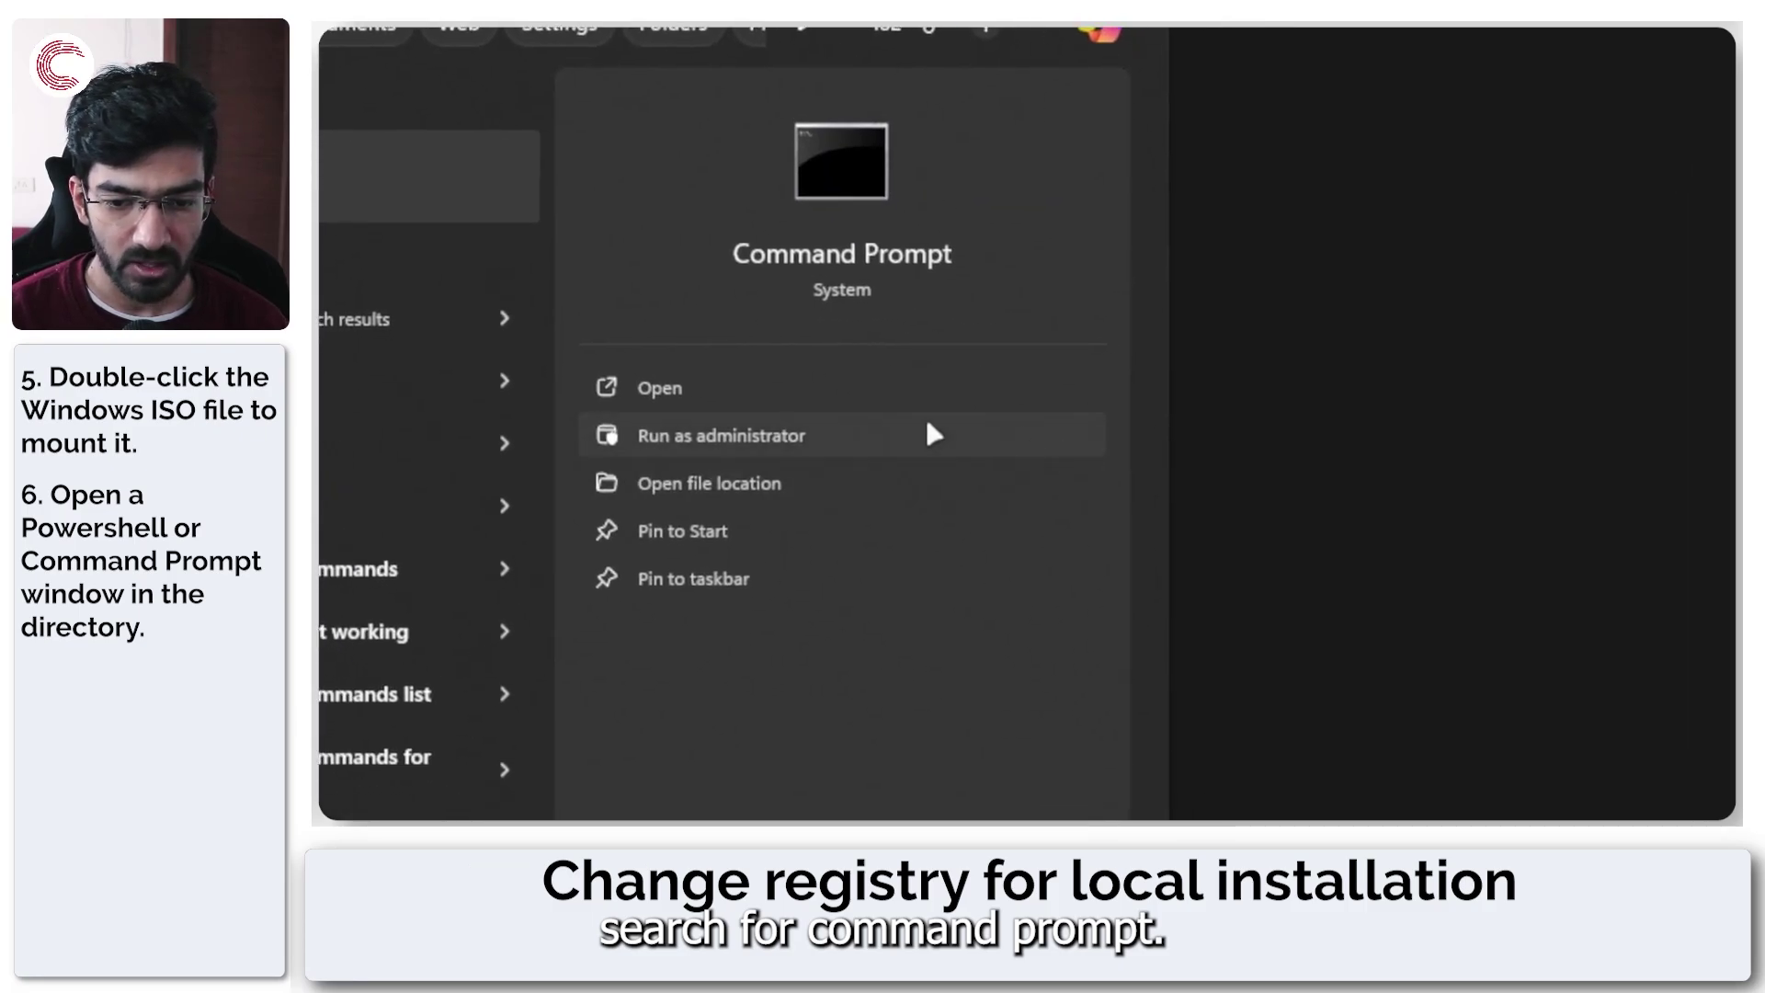
{"action": "left_click", "coordinate": [929, 425]}
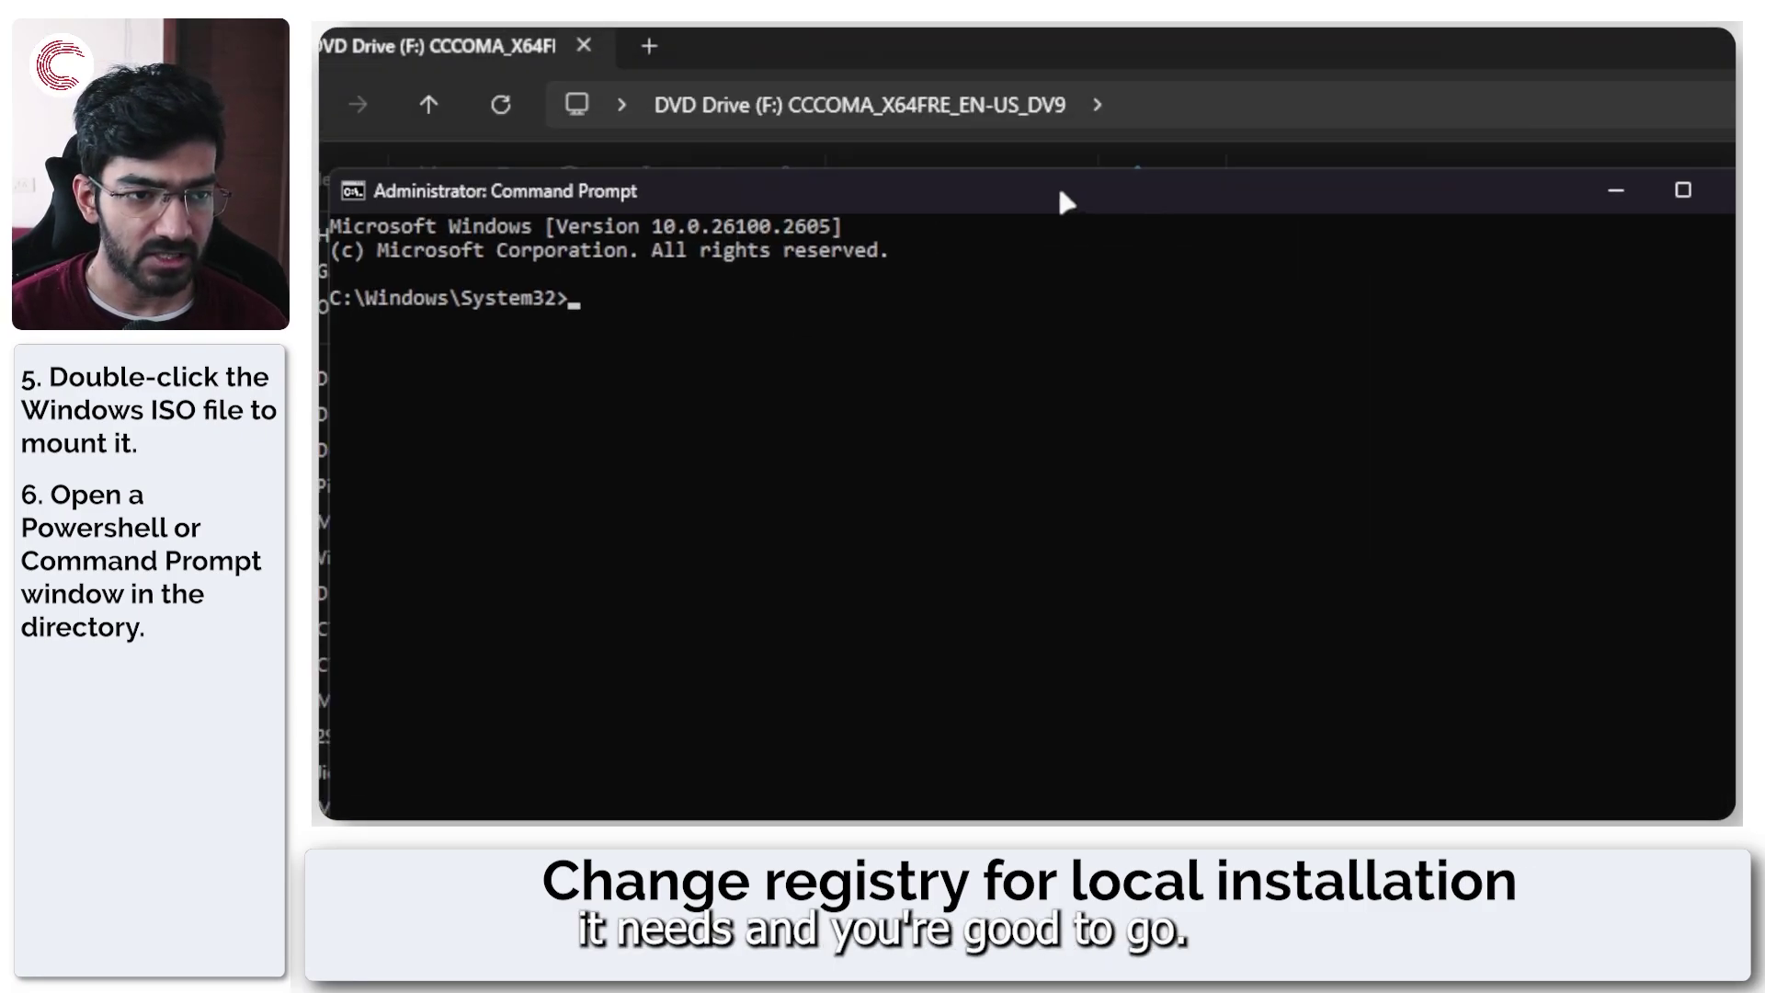
{"action": "left_click_drag", "start_coordinate": [1064, 196], "coordinate": [1450, 588]}
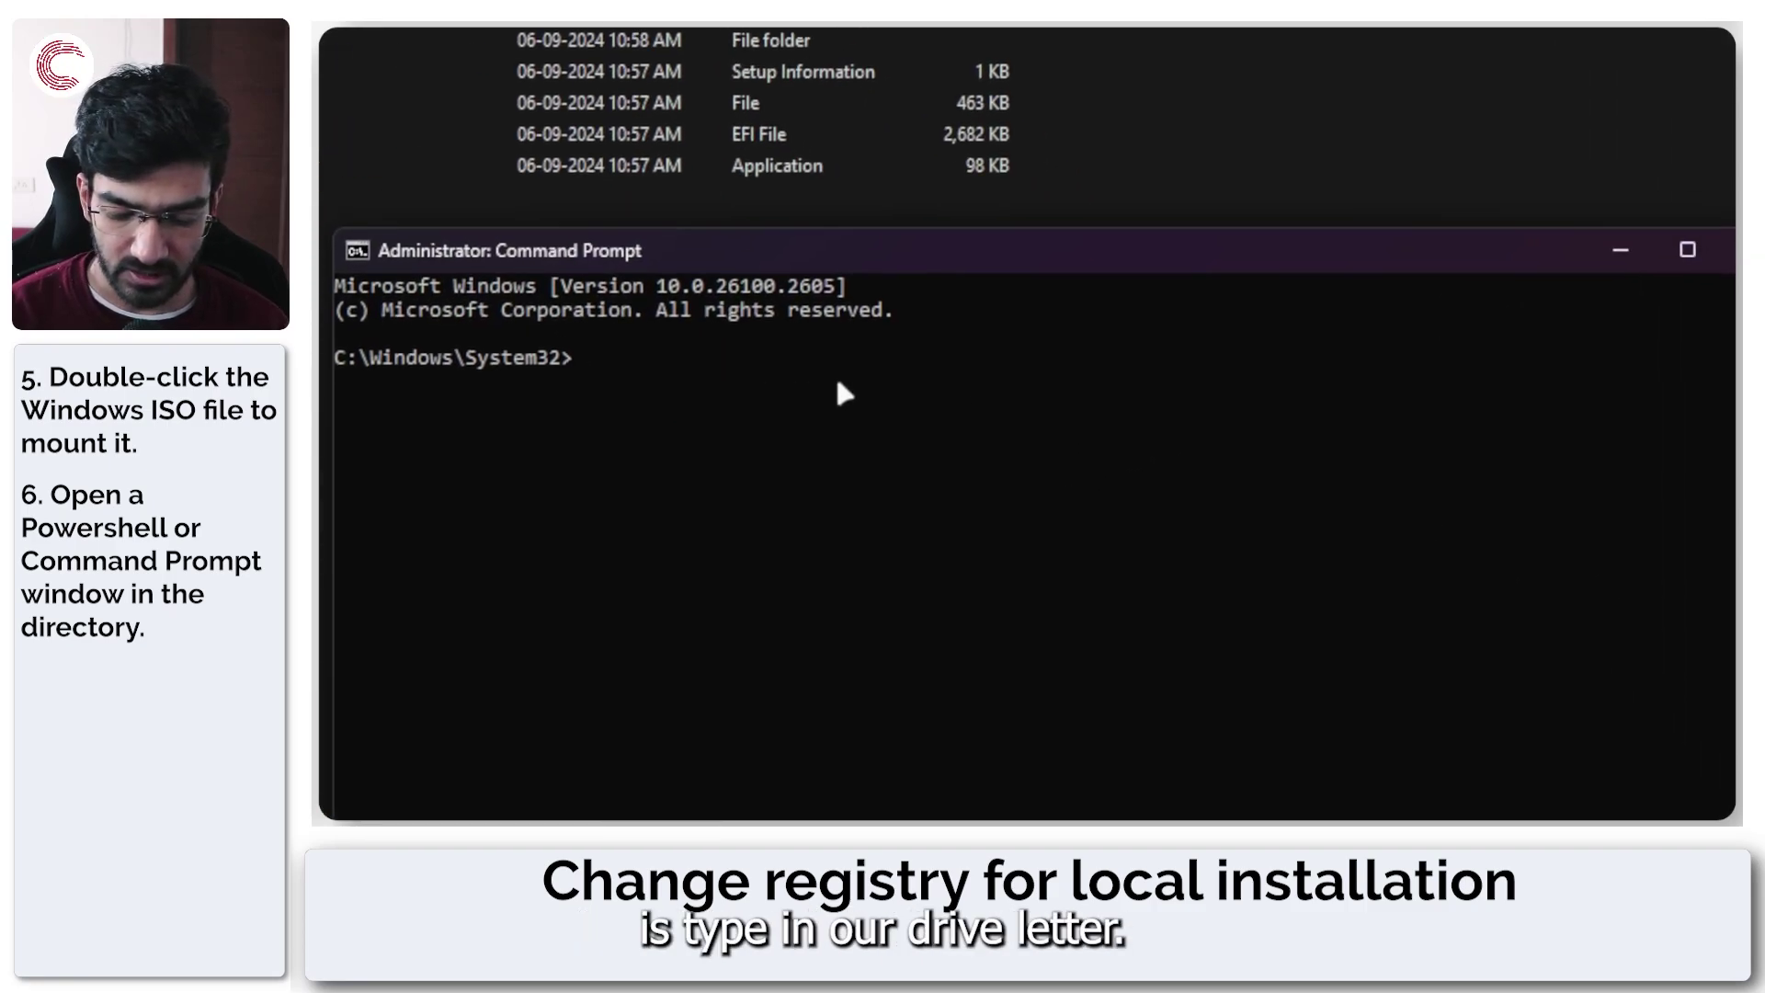
Switch to the F: drive and enter 'setup.exe /Product Server /Compat IgnoreWarning /MigrateDrivers All'.
{"action": "type", "text": "F:"}
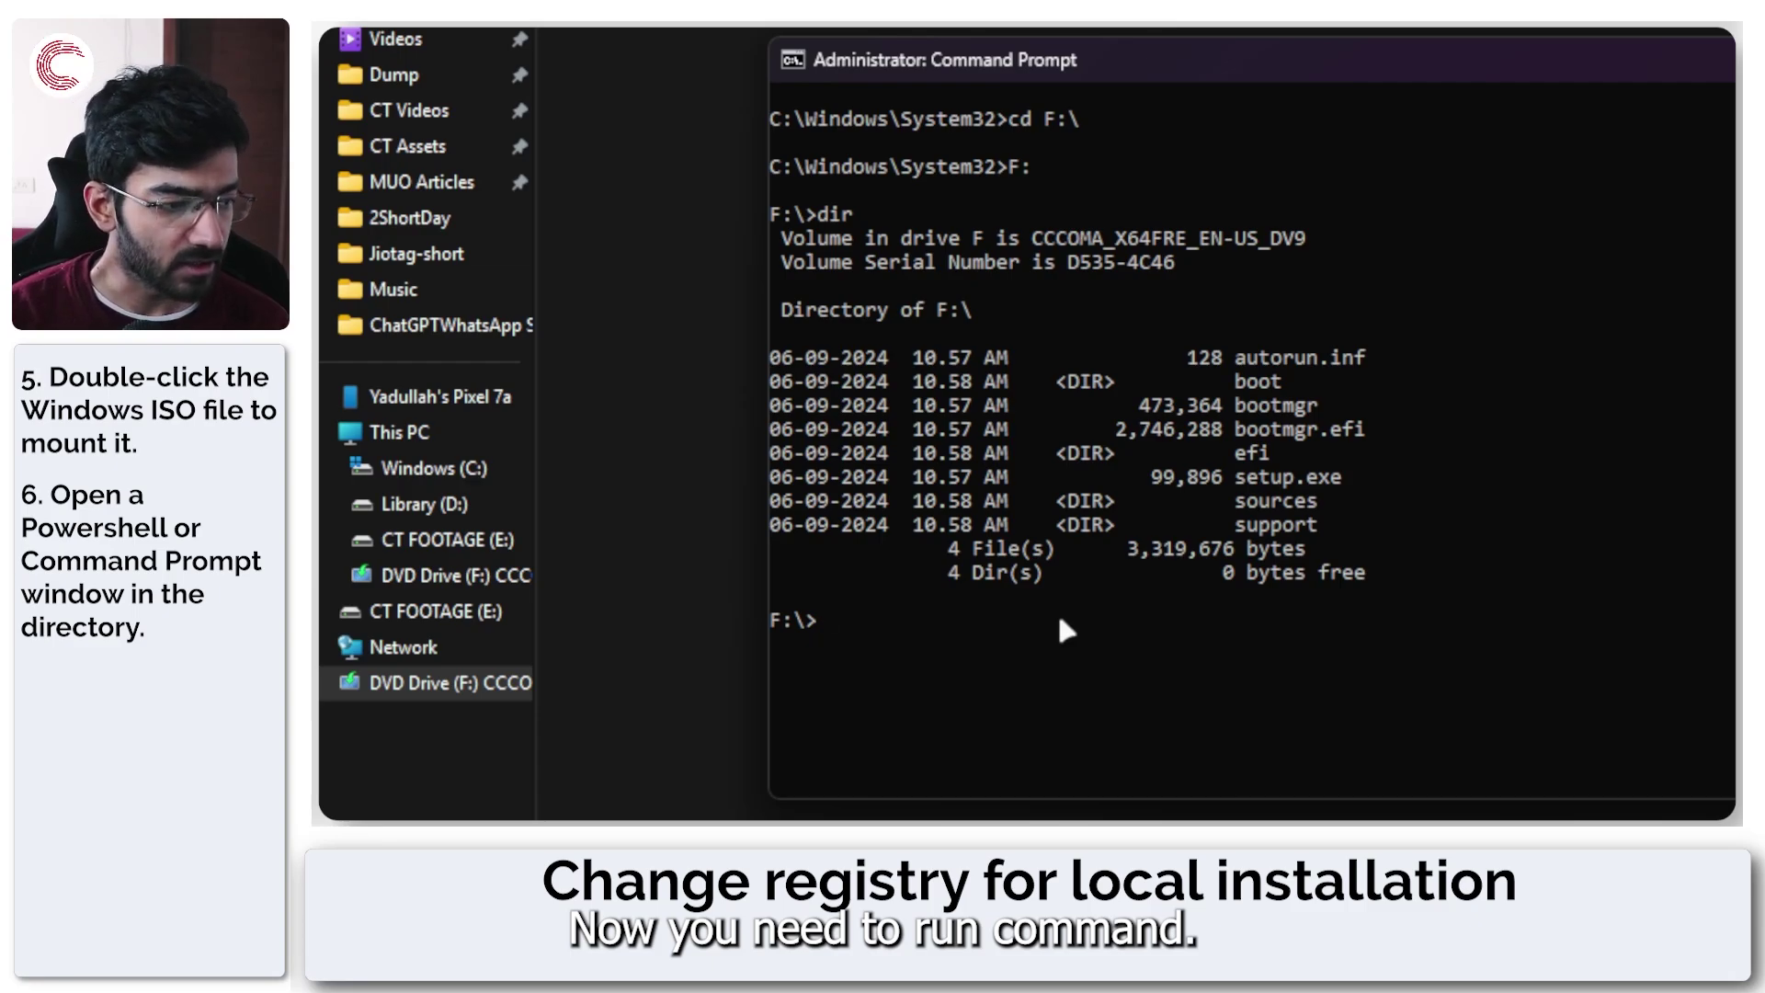
{"action": "type", "text": "setup"}
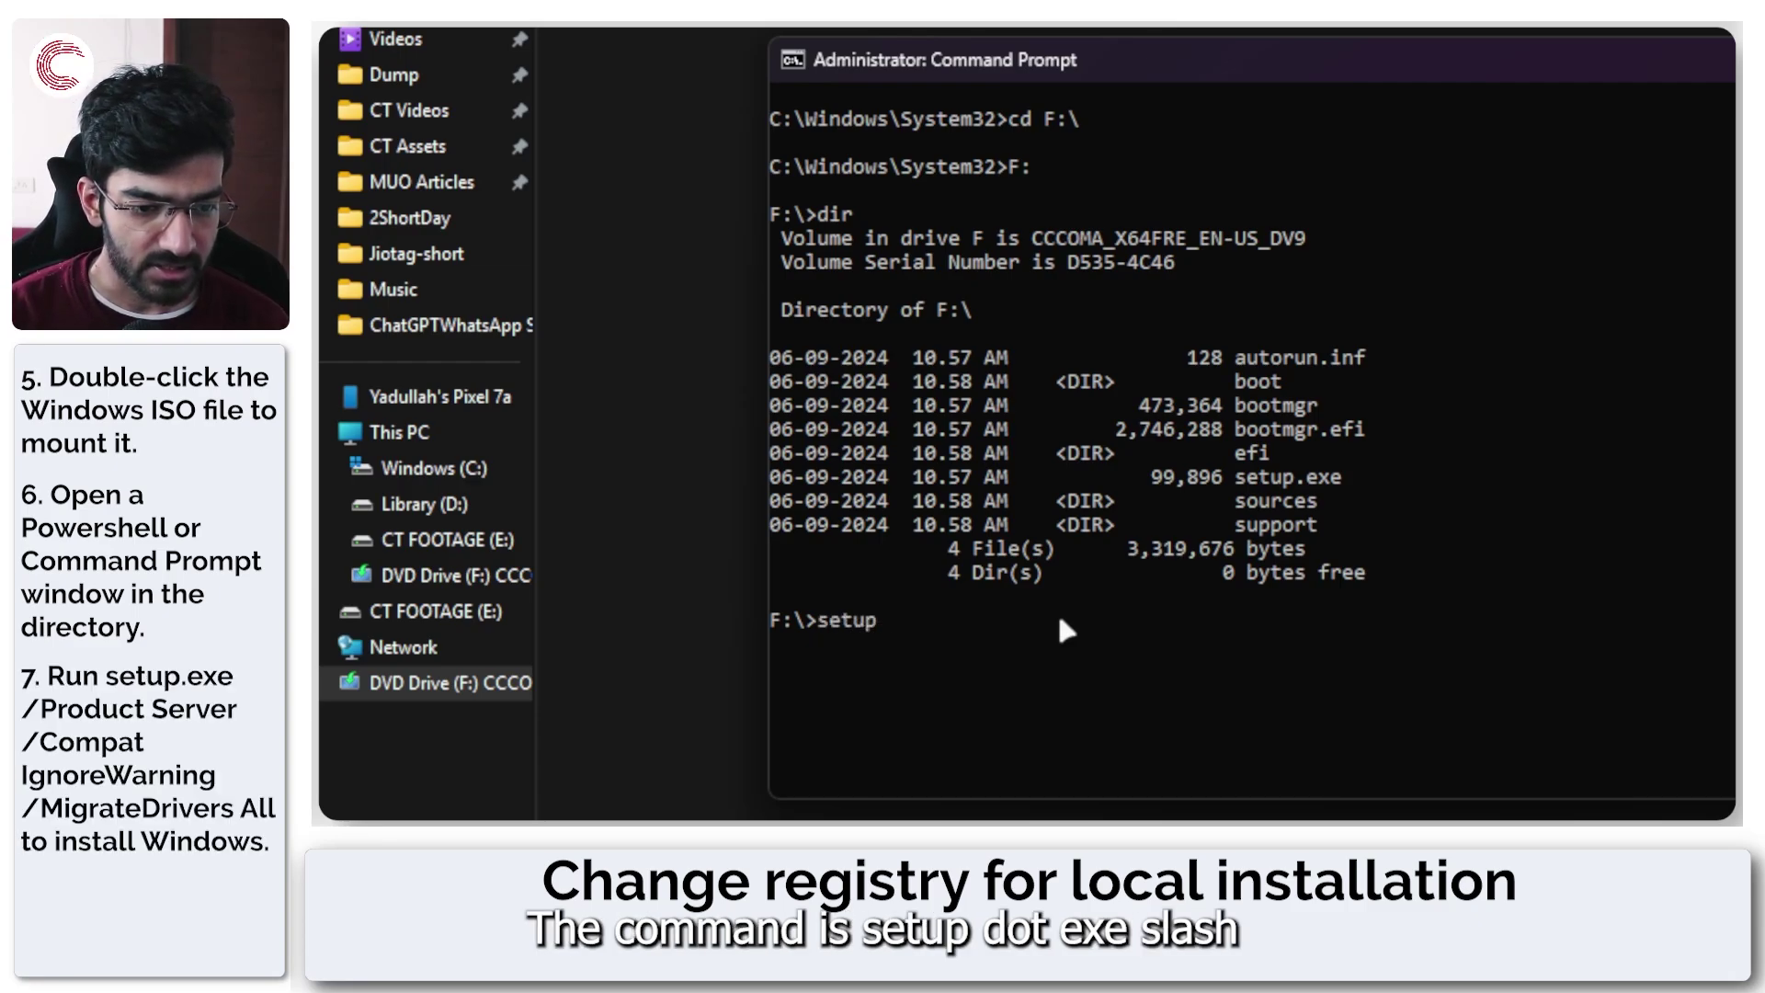
{"action": "type", "text": ".exe /"}
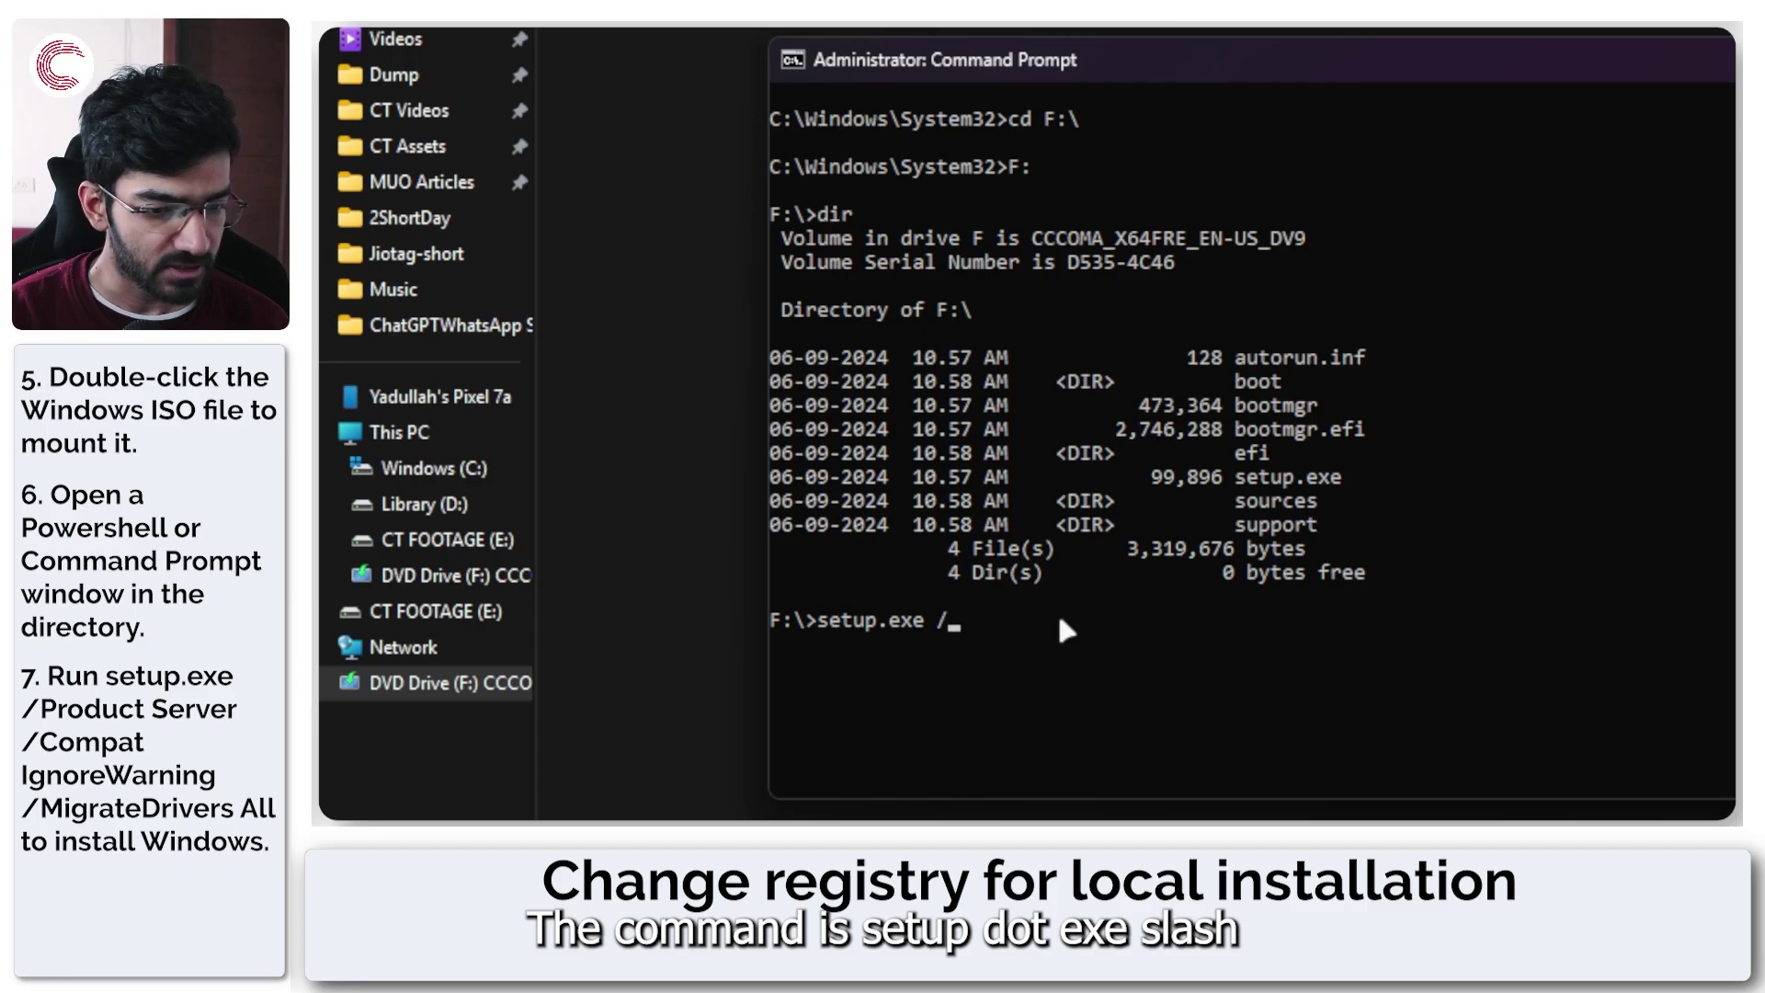
{"action": "type", "text": "Product "}
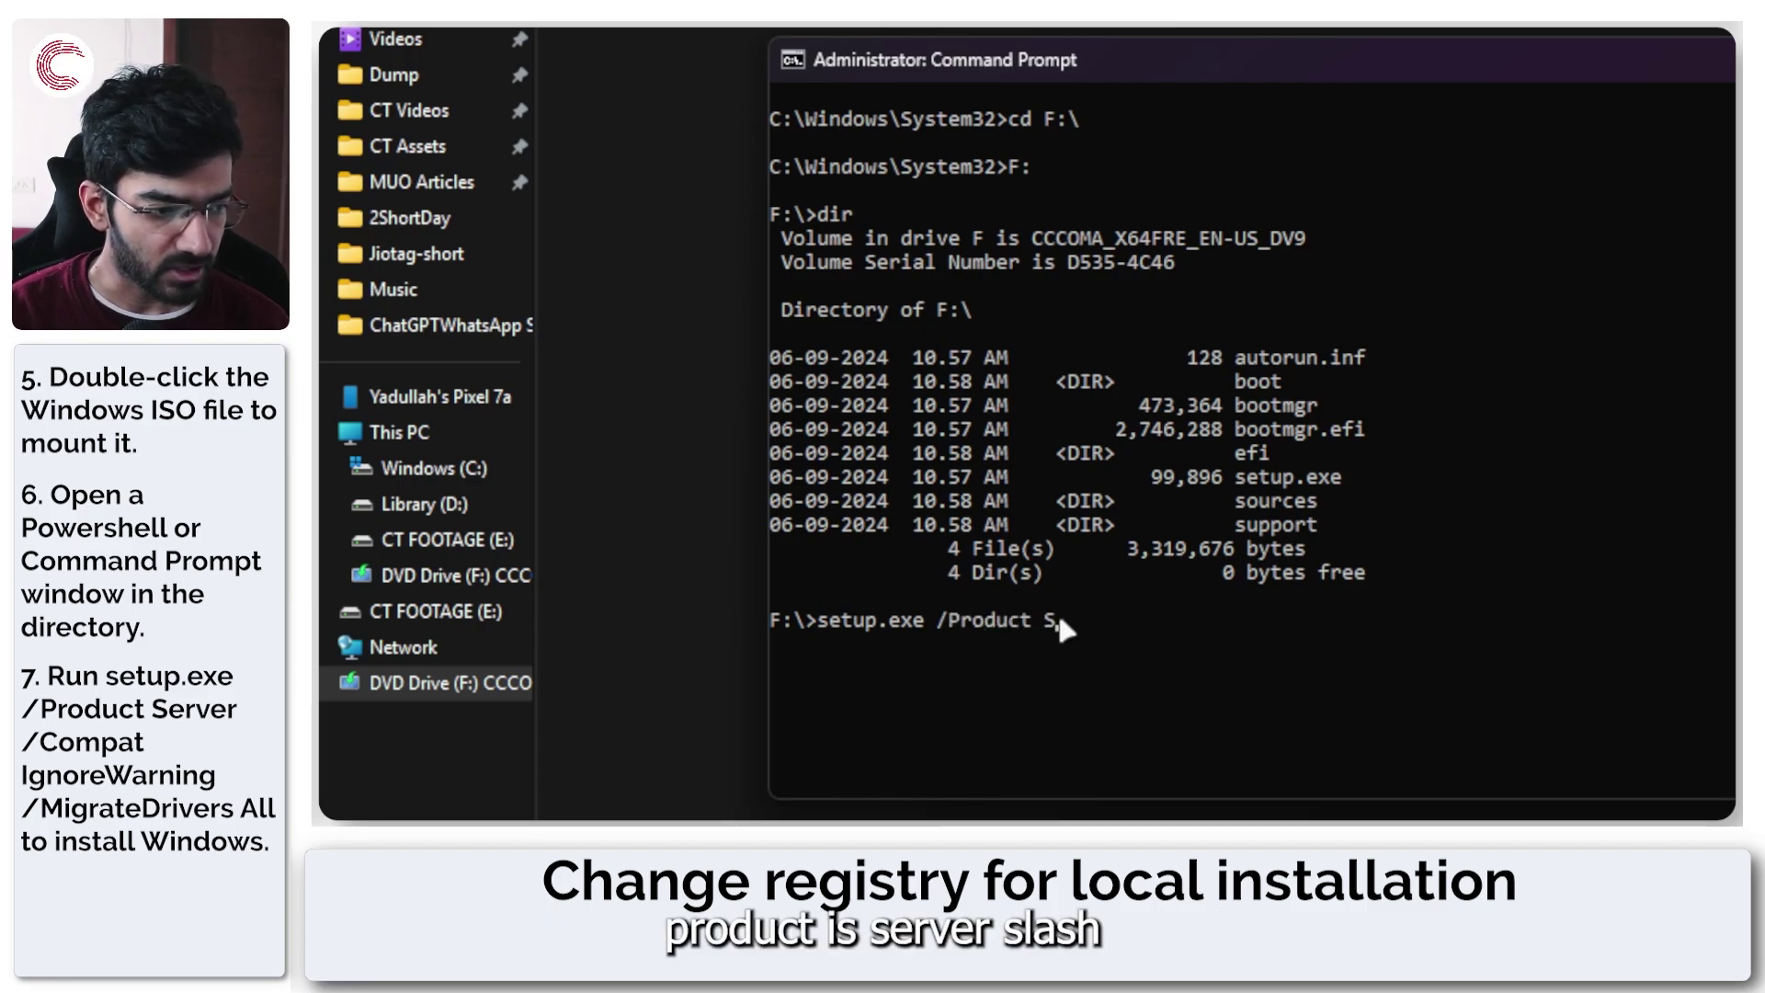
{"action": "type", "text": "Server /"}
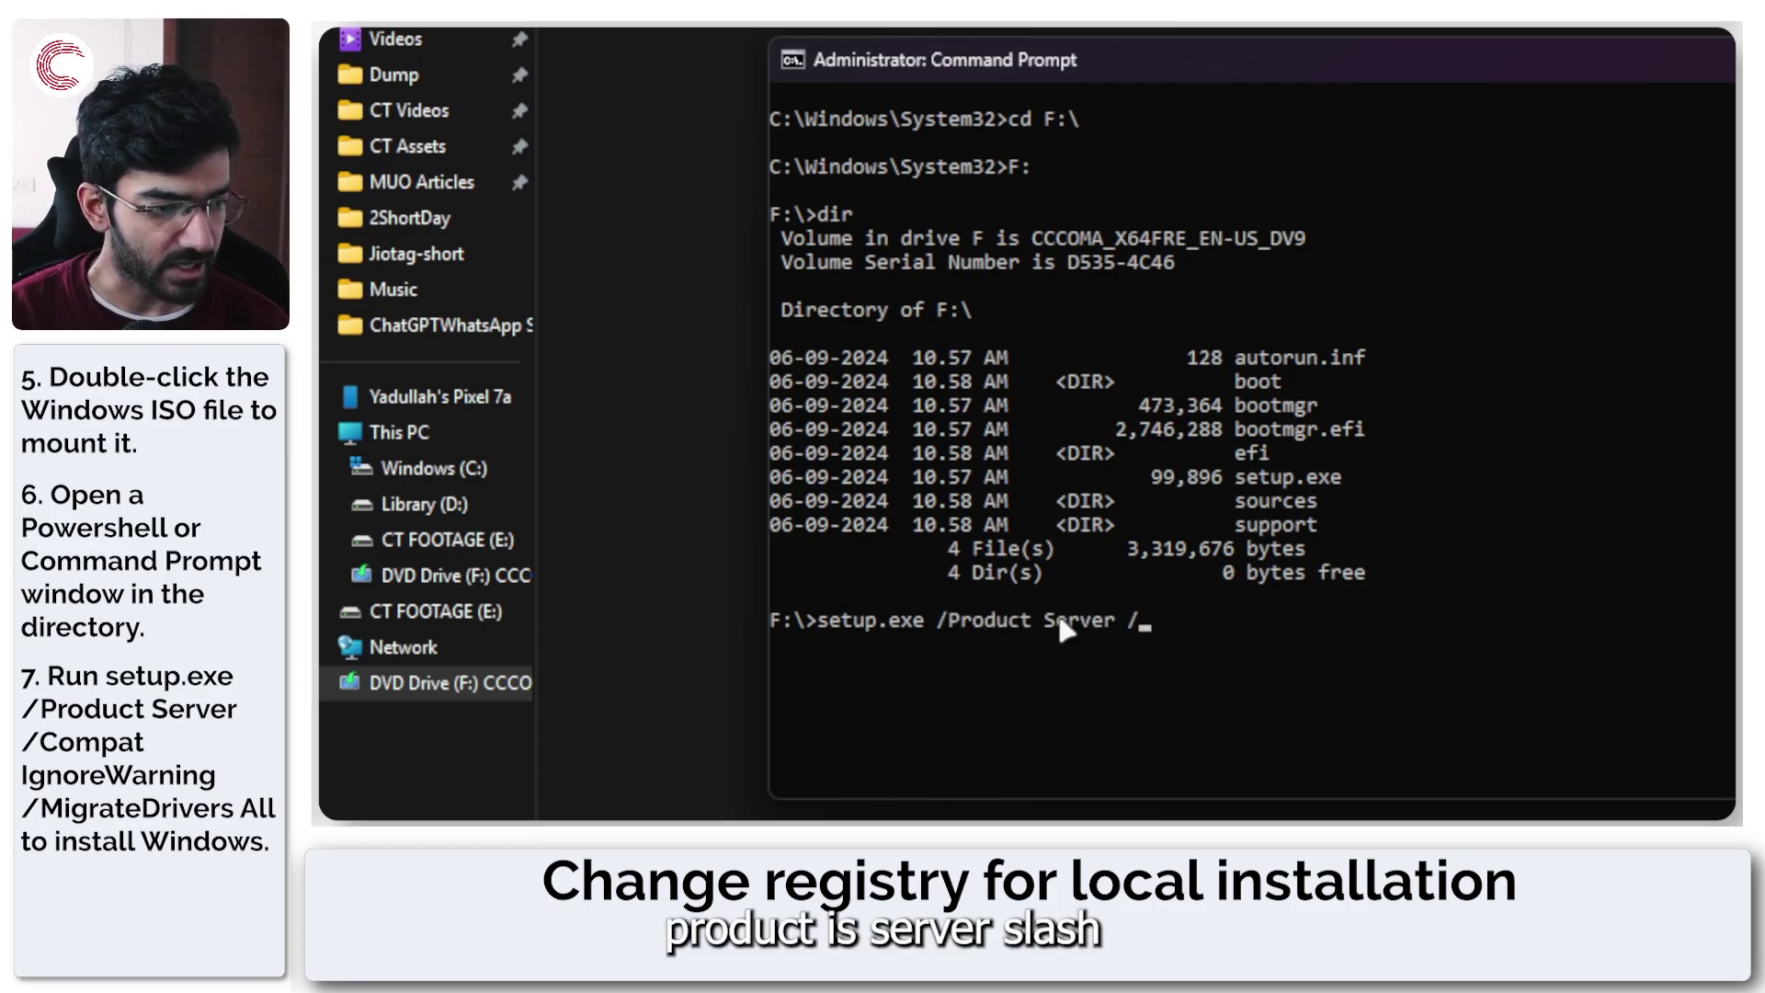
{"action": "type", "text": "Compat"}
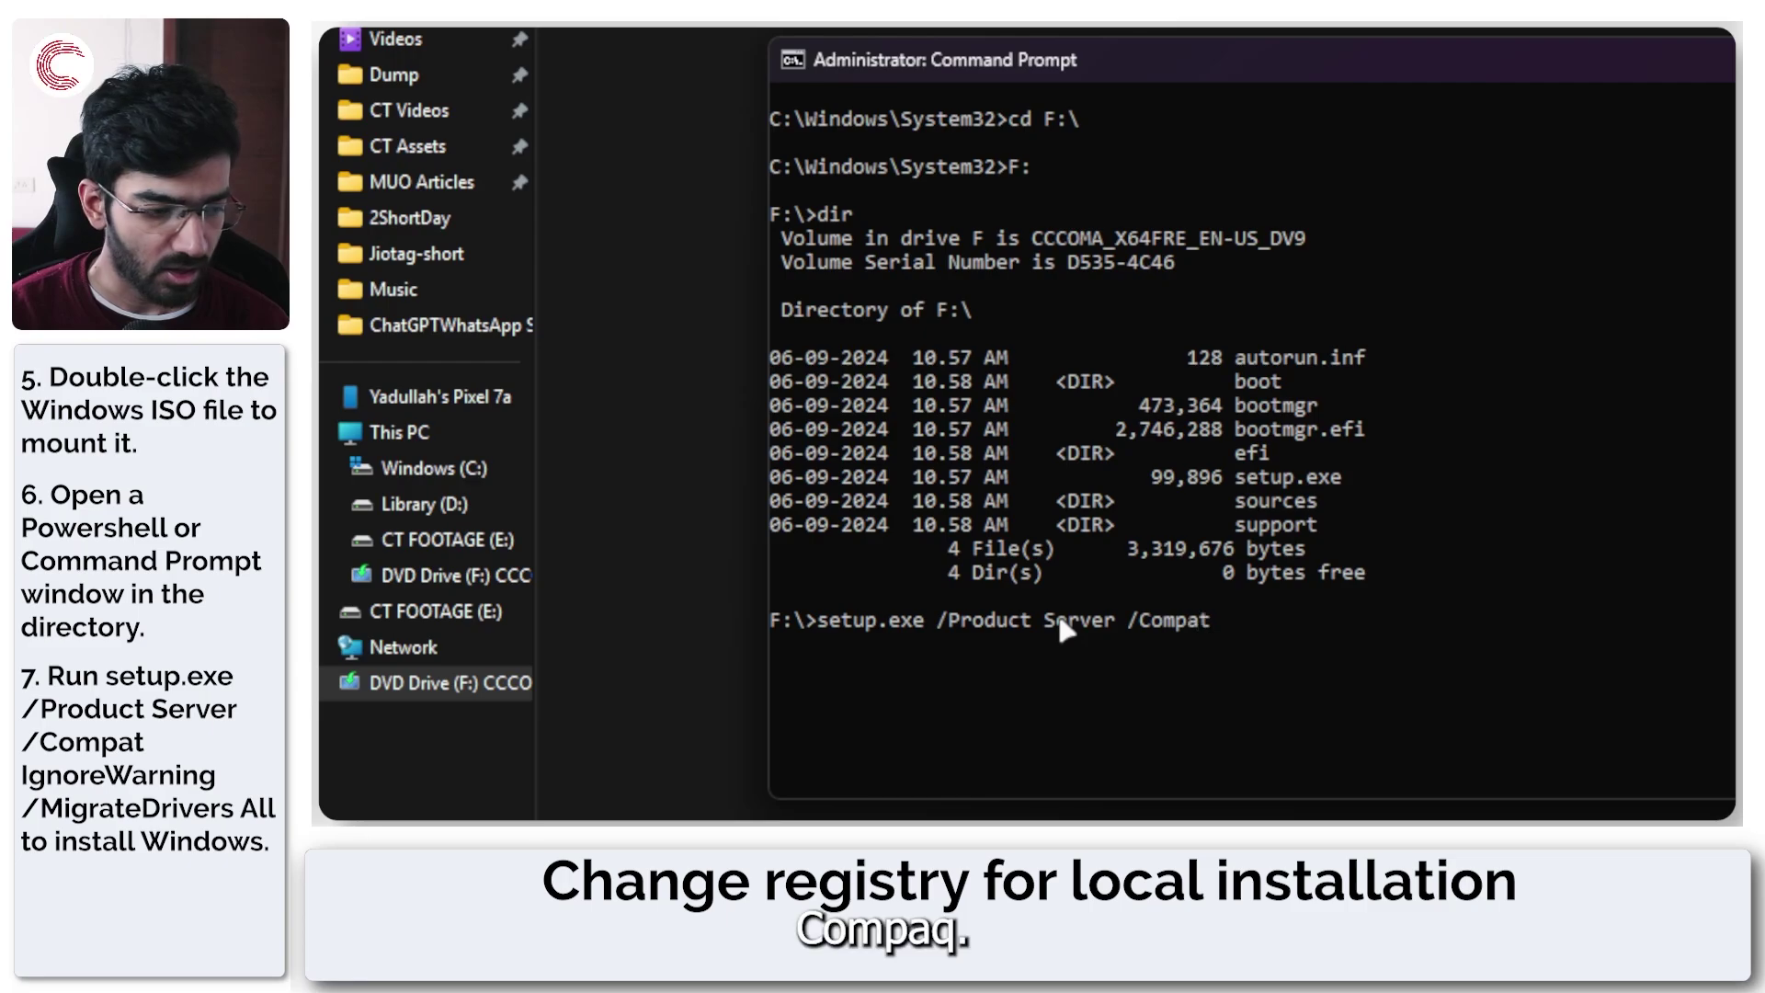
{"action": "type", "text": " Ign"}
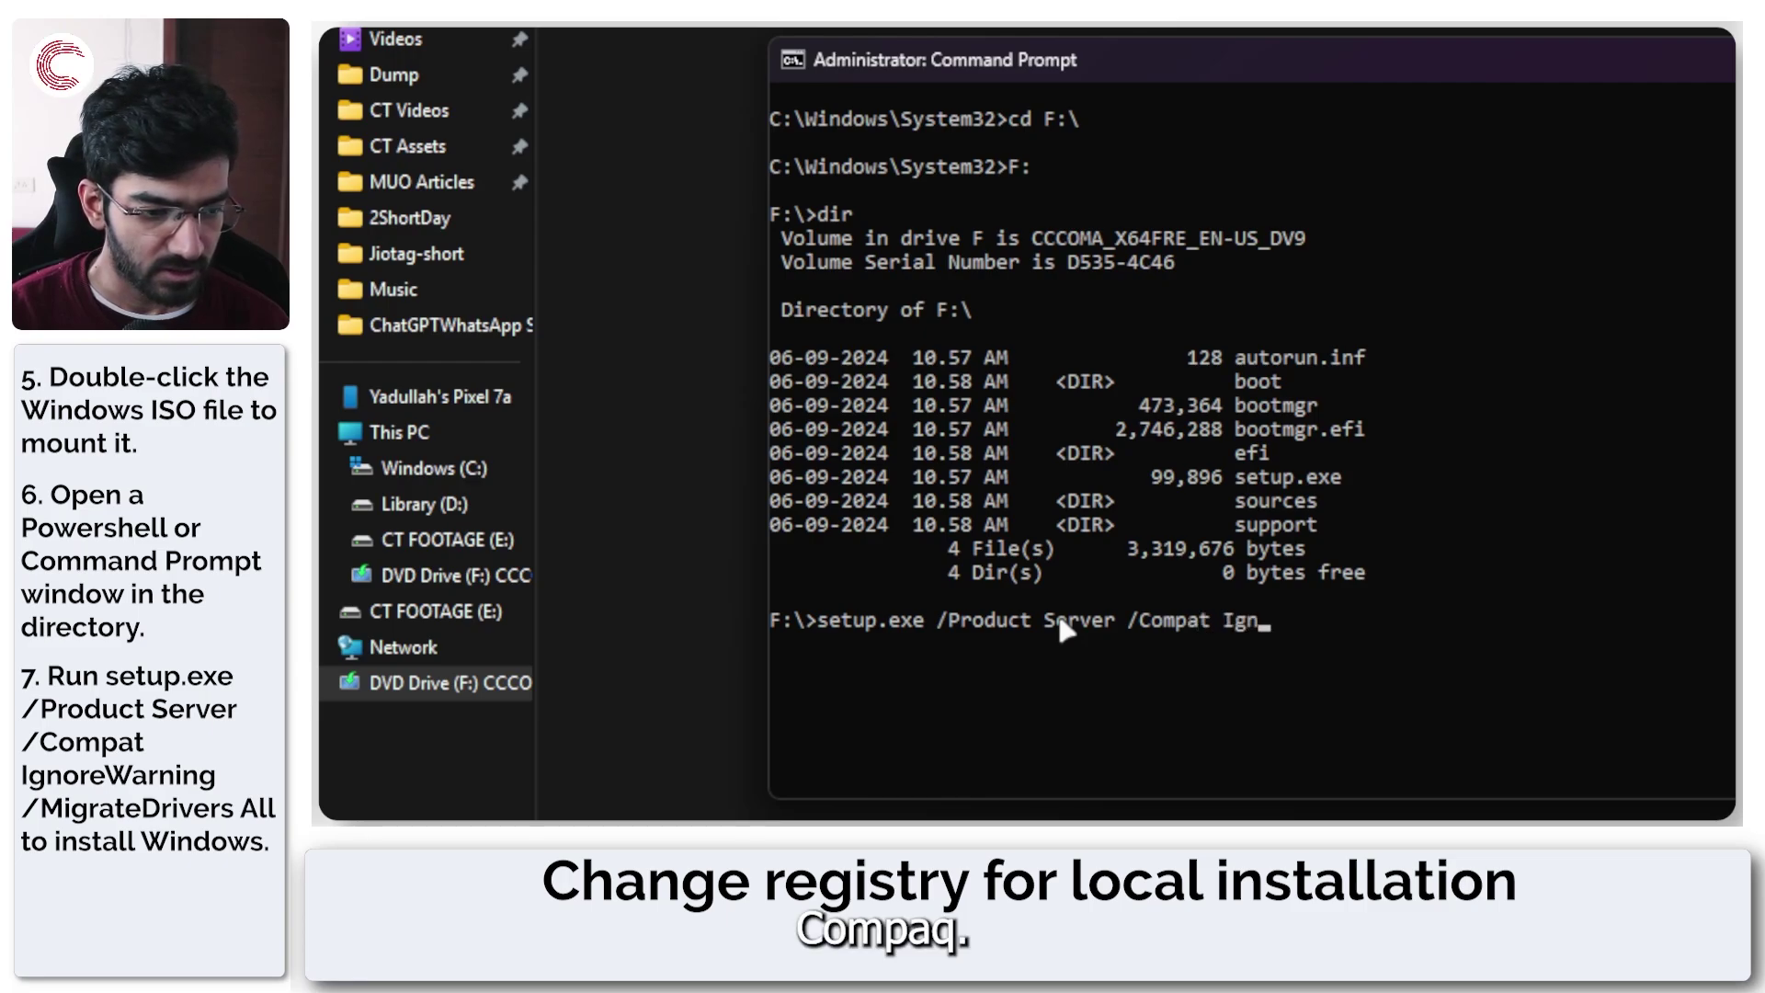
{"action": "type", "text": "oreWarning"}
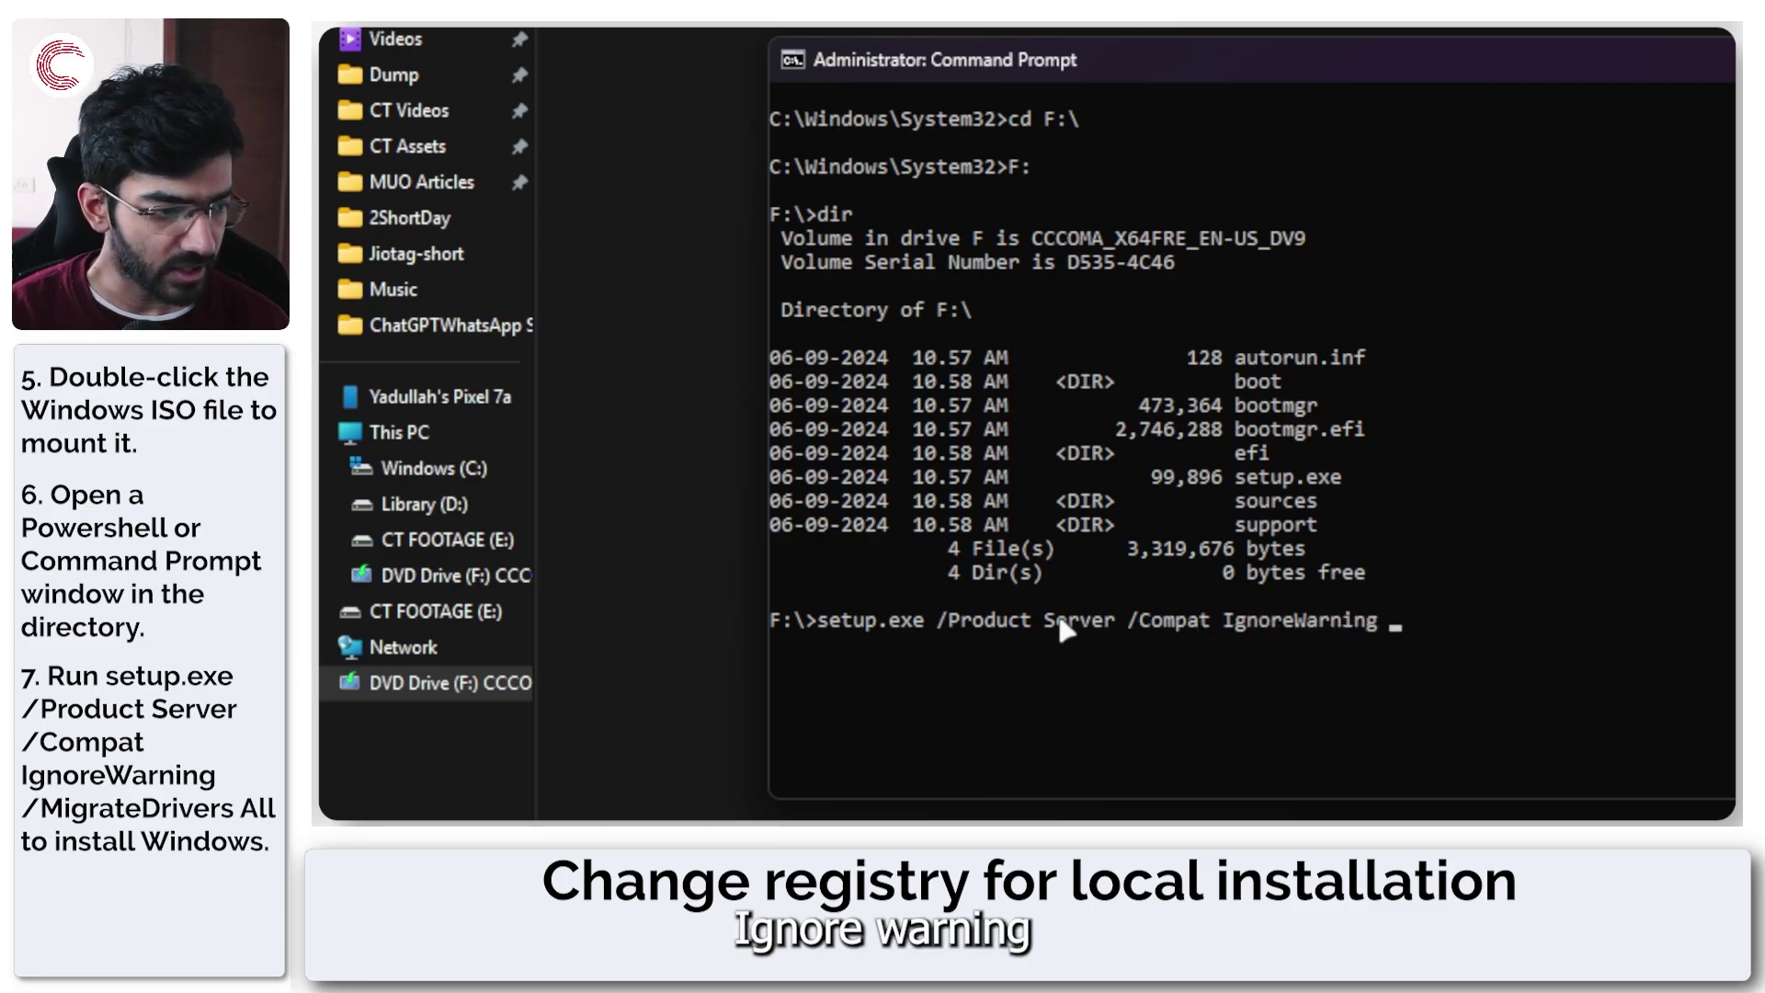
{"action": "type", "text": " /Migrate"}
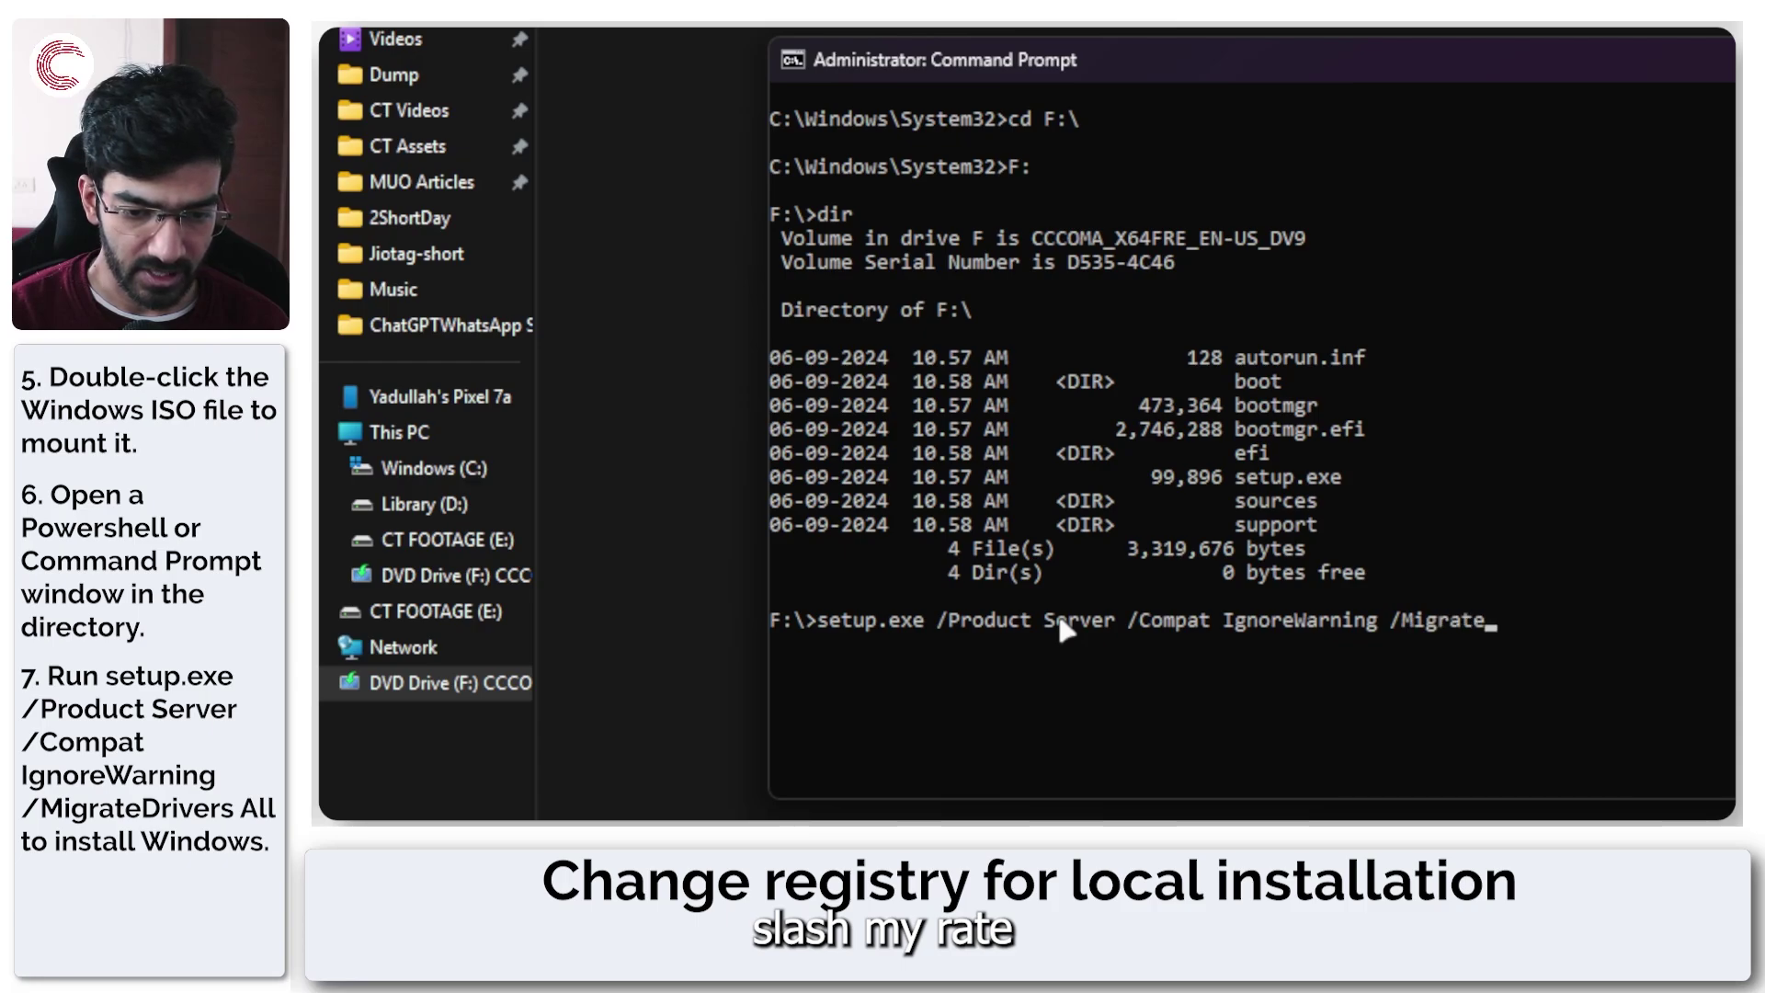
{"action": "type", "text": "Drvier"}
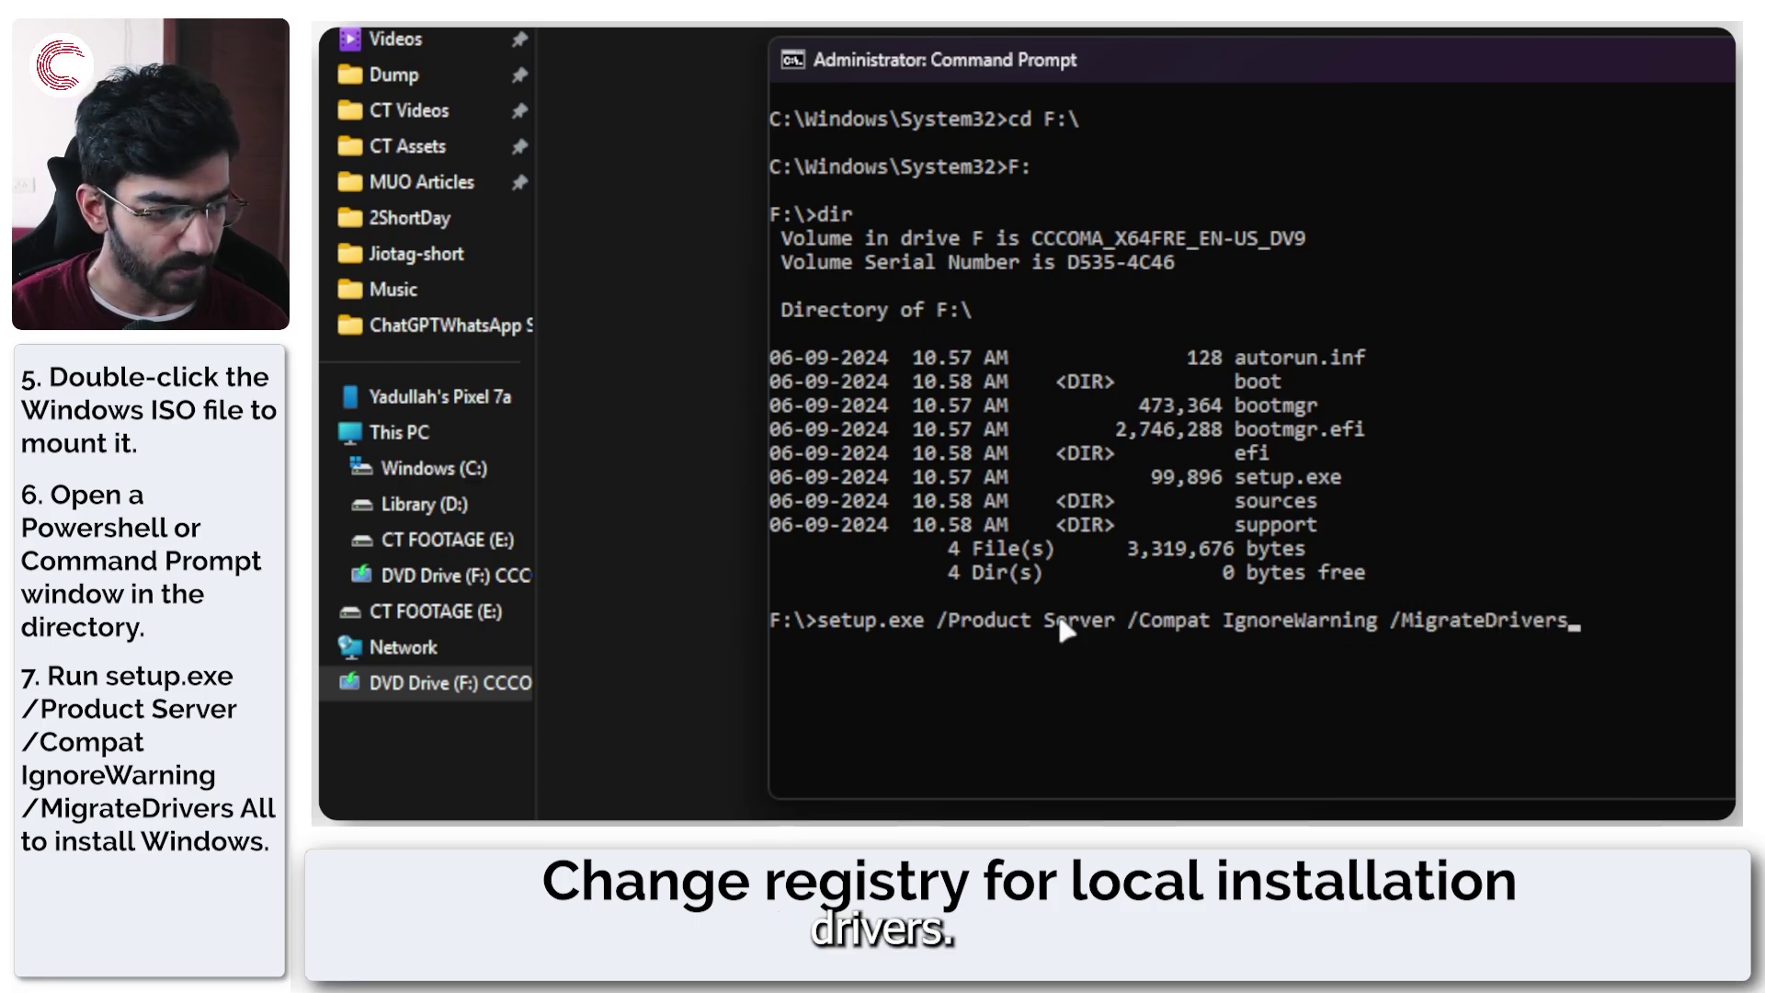
{"action": "type", "text": "s All"}
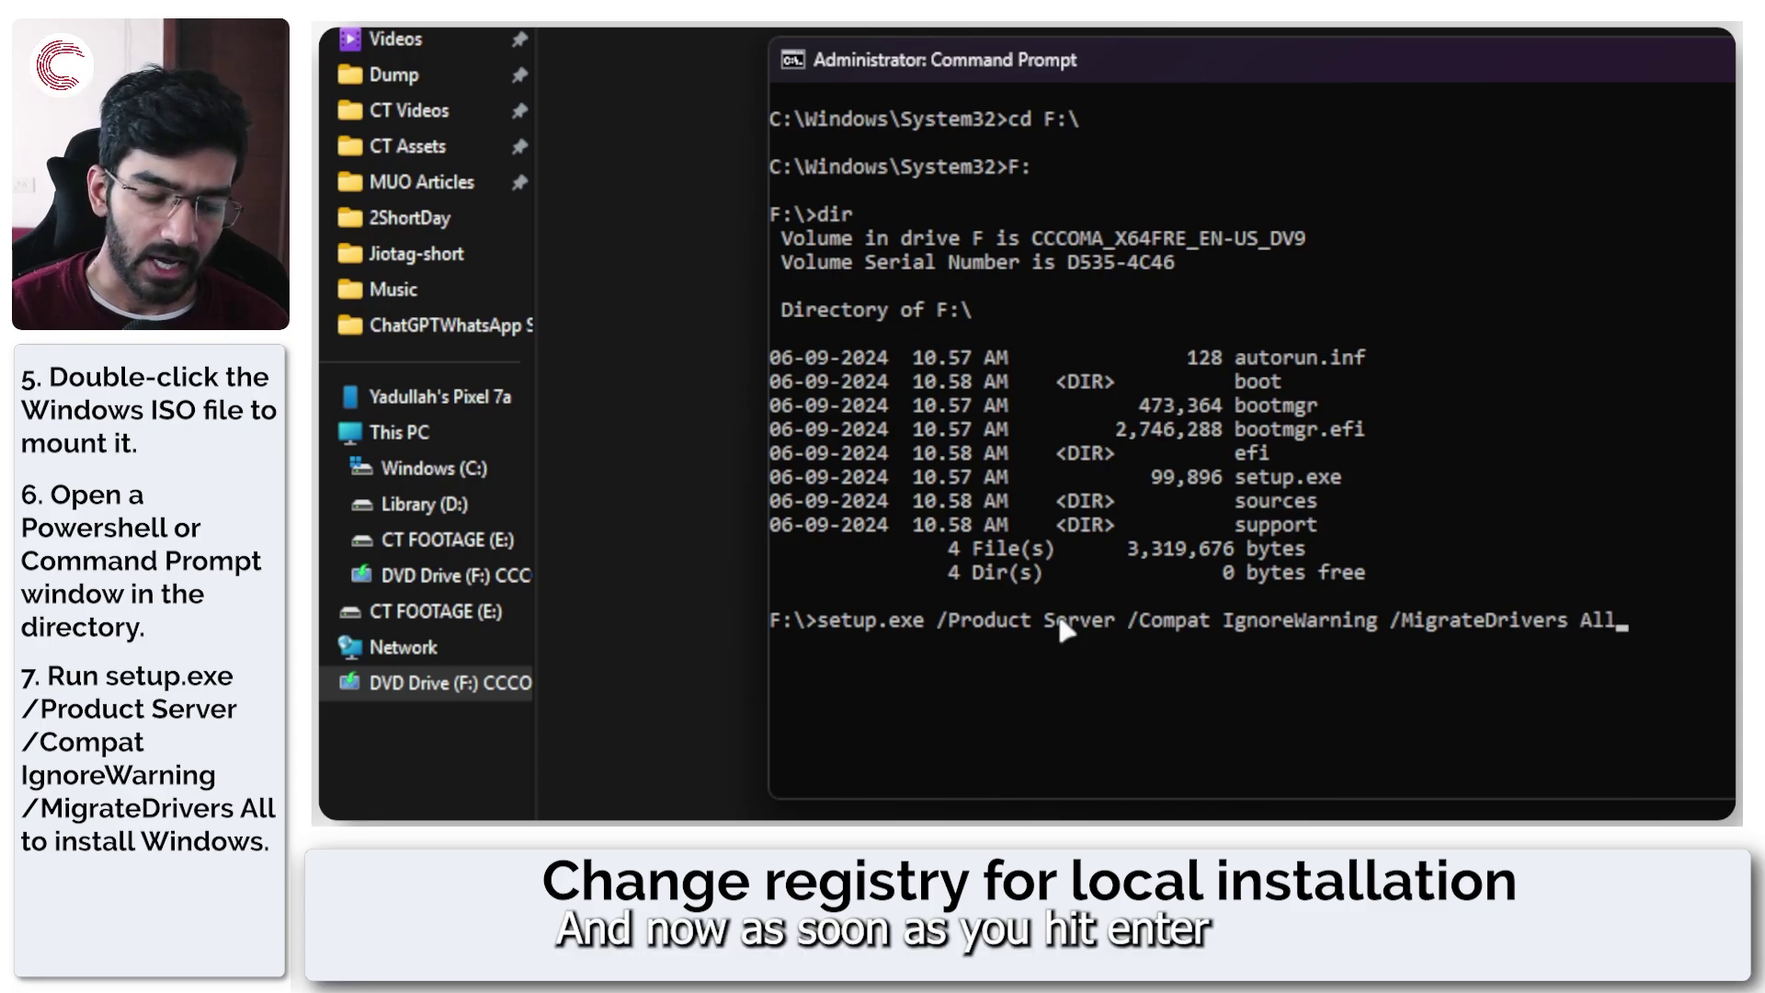